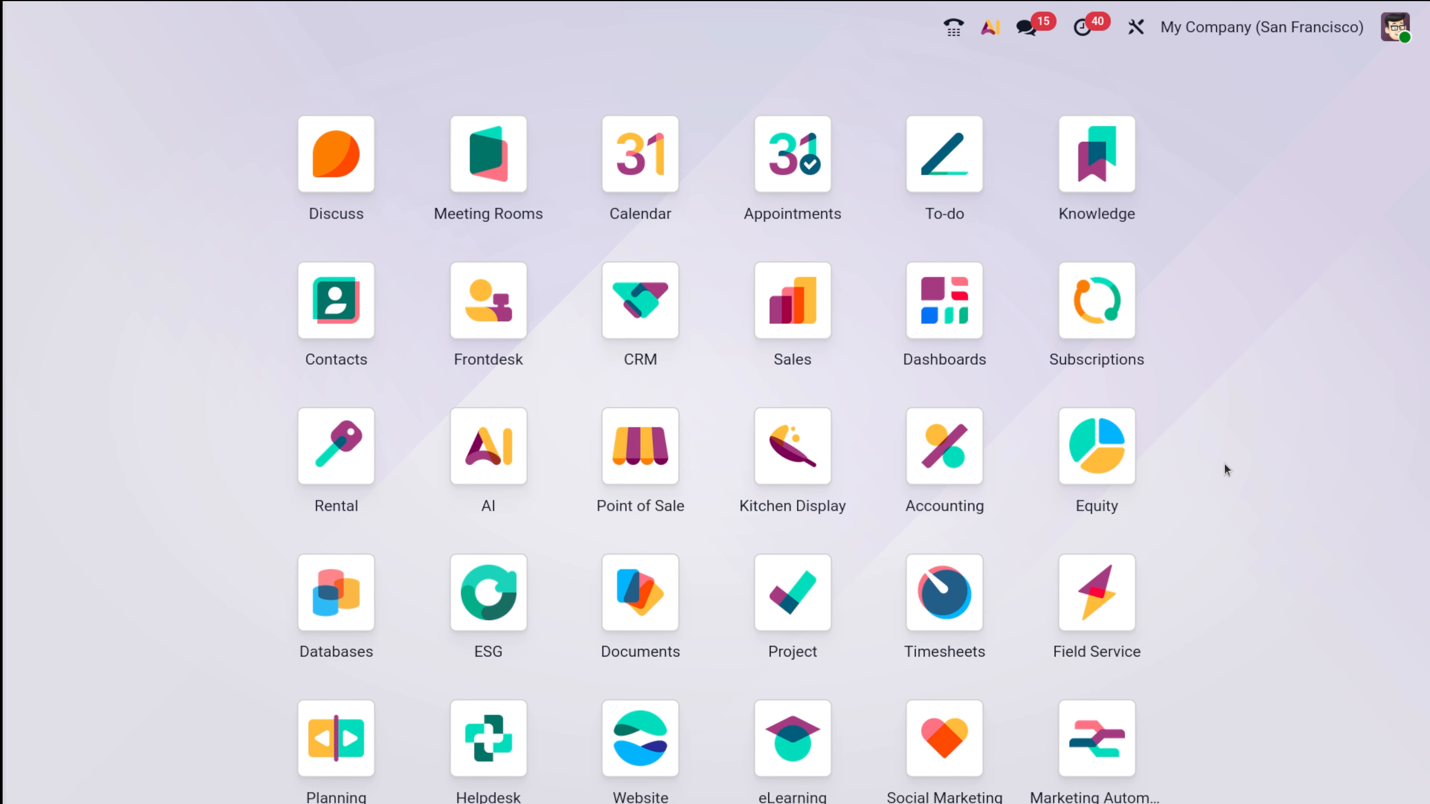
Open the Manufacturing app's bills of materials and start a new bill.
text(ma)
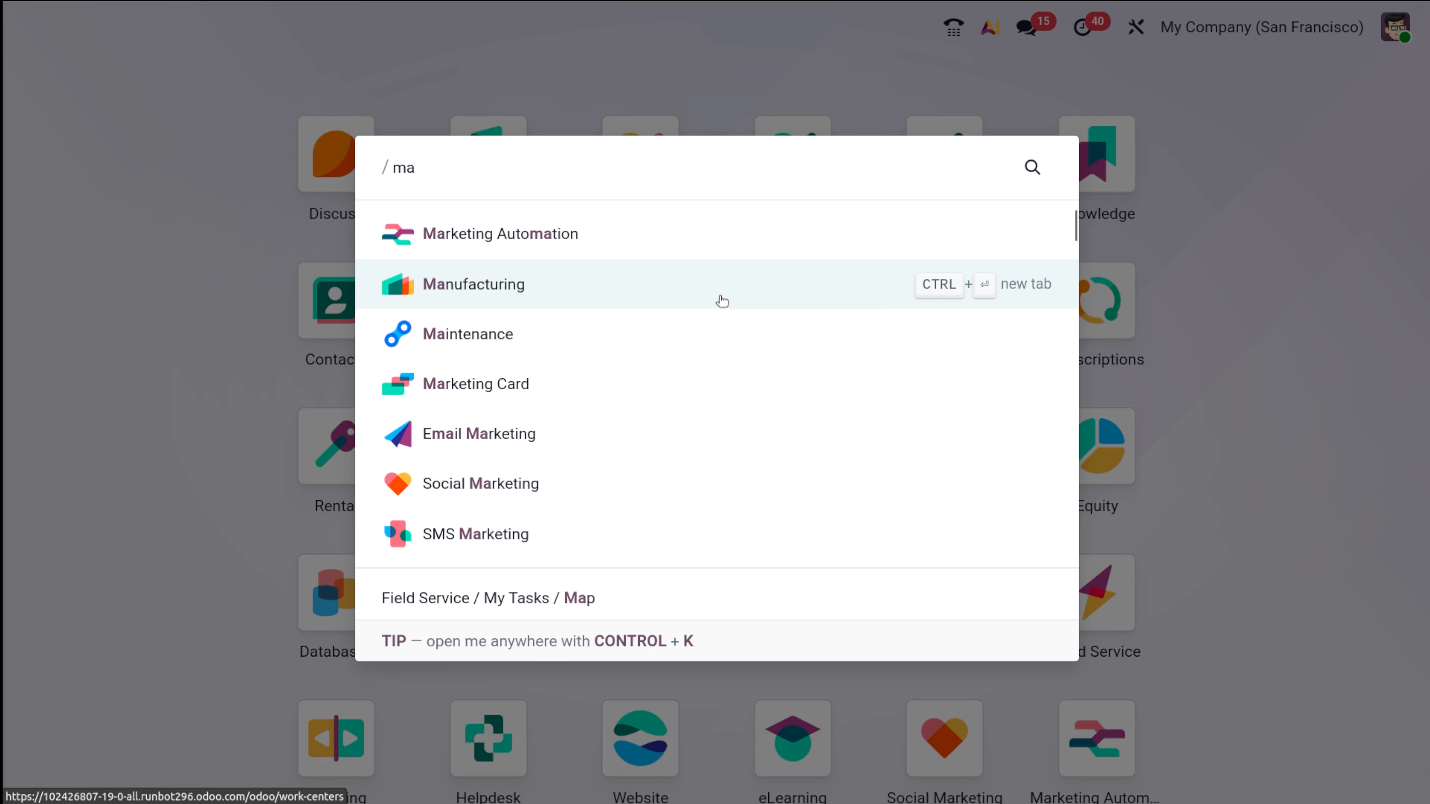
click(721, 300)
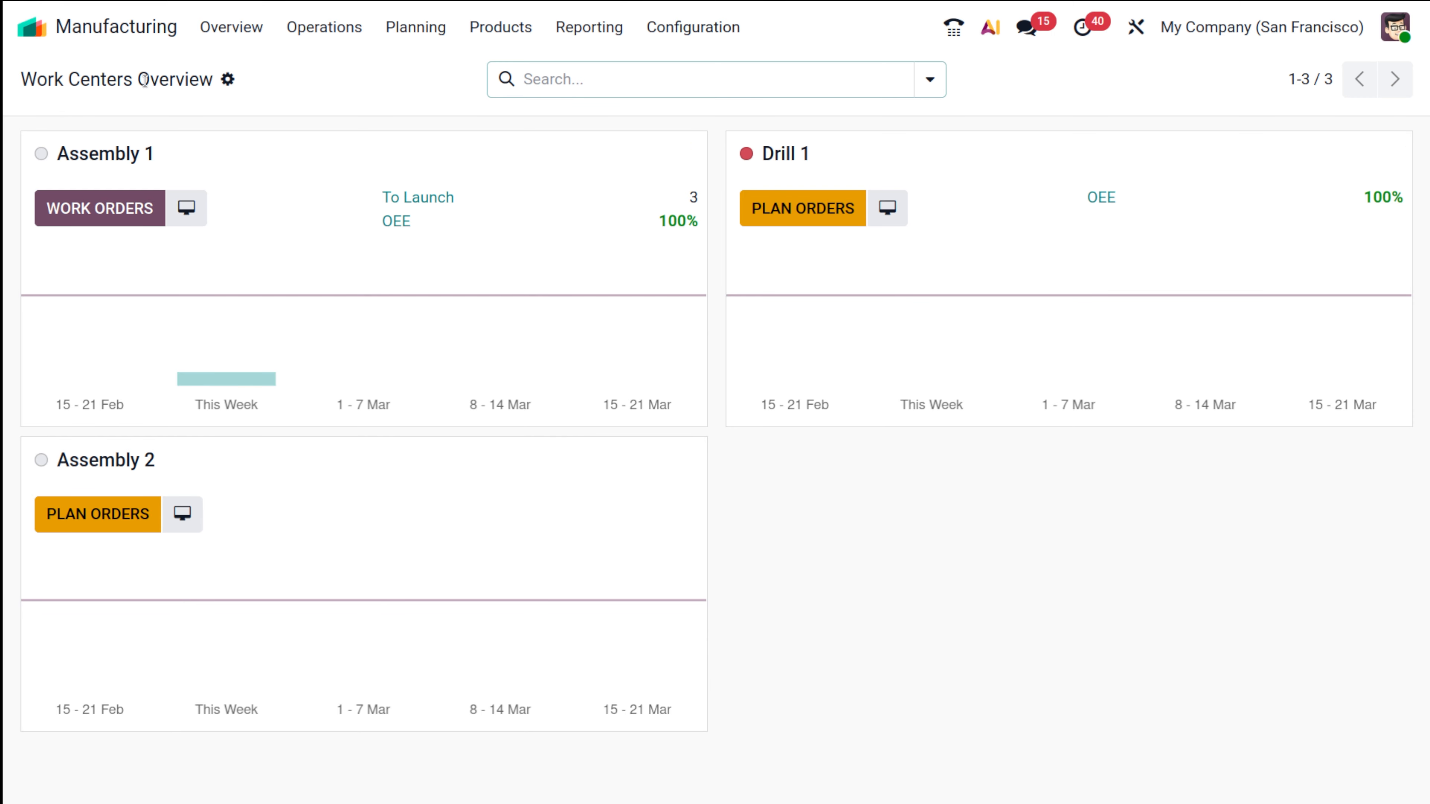
click(496, 31)
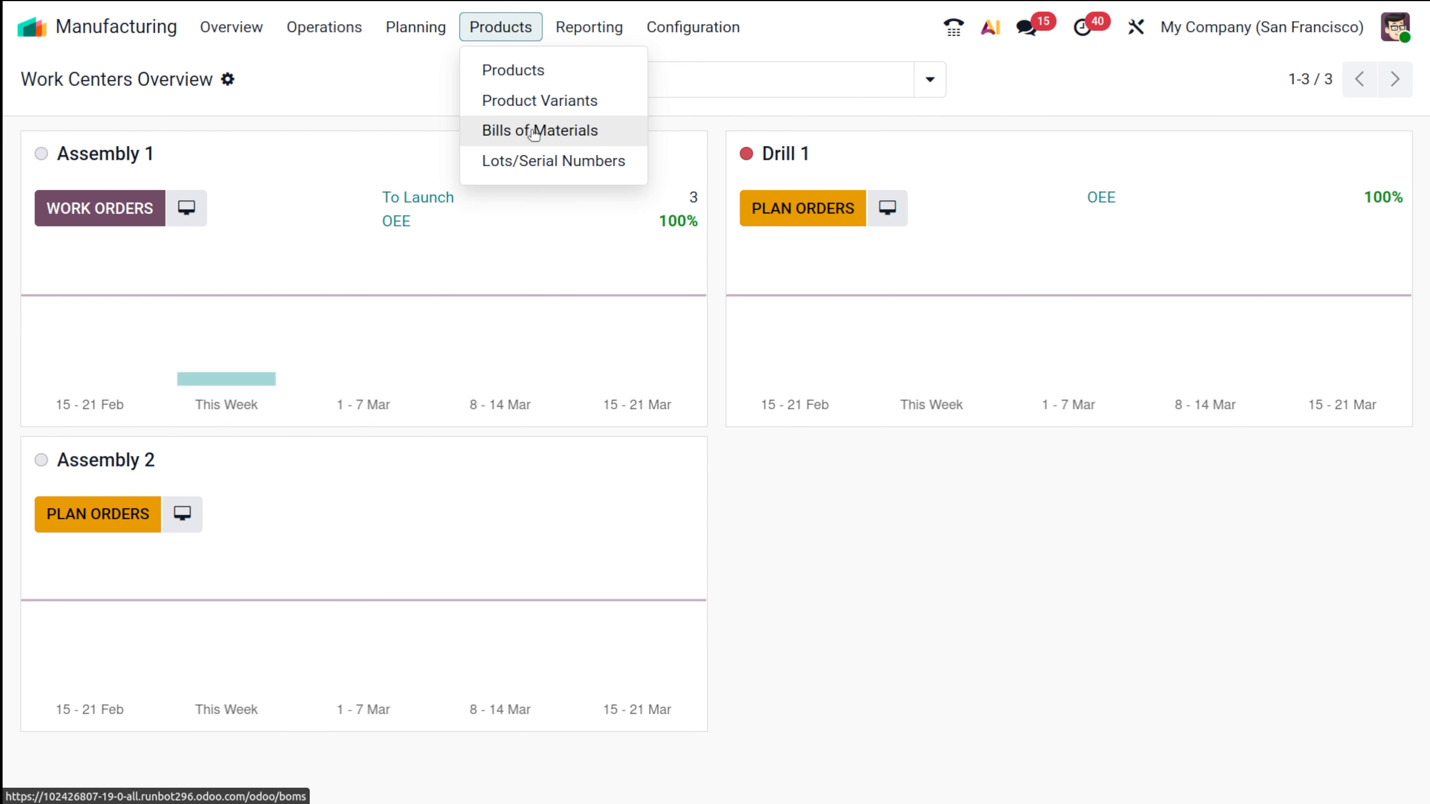
click(549, 133)
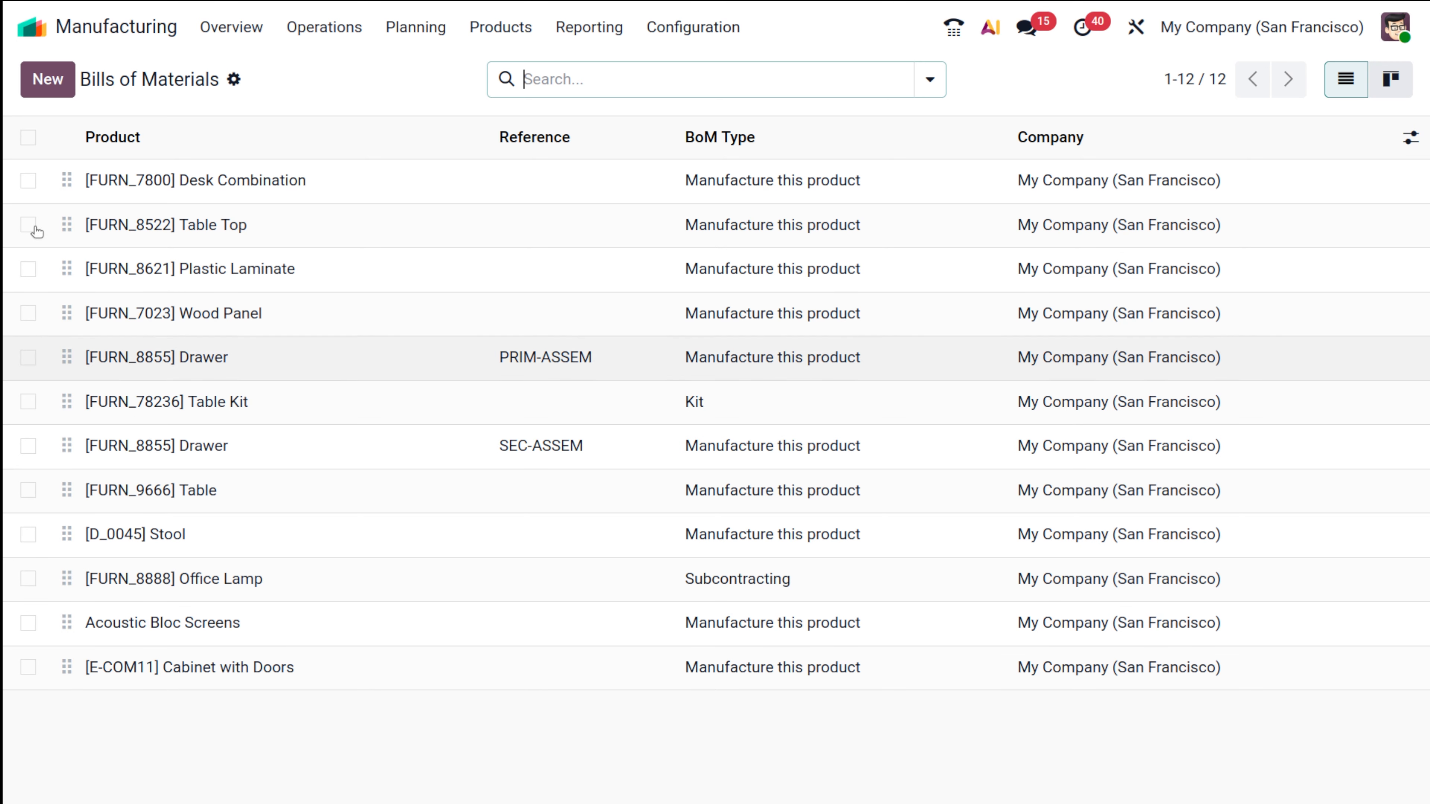
click(43, 84)
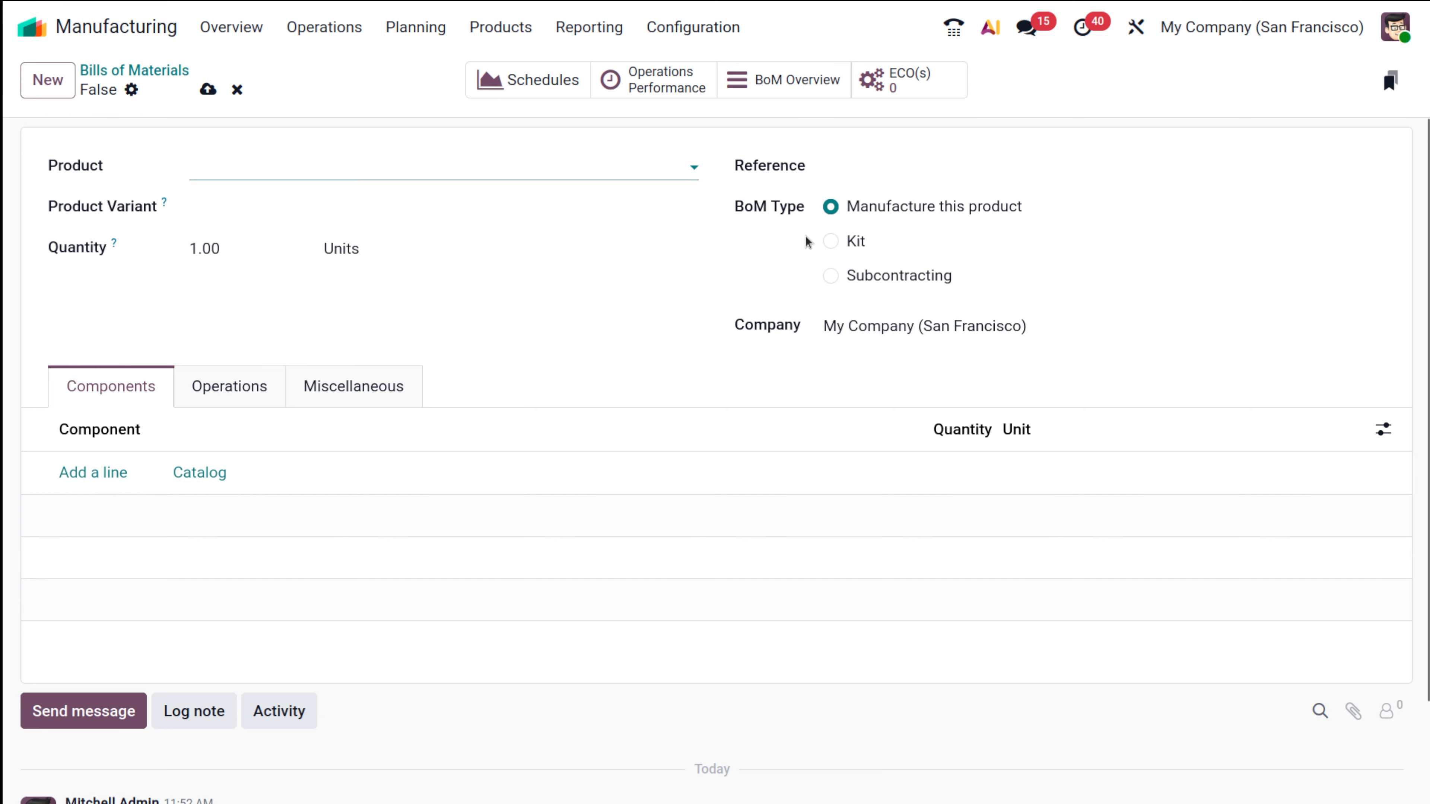
scroll(667, 510, down, 2)
scroll(667, 510, up, 2)
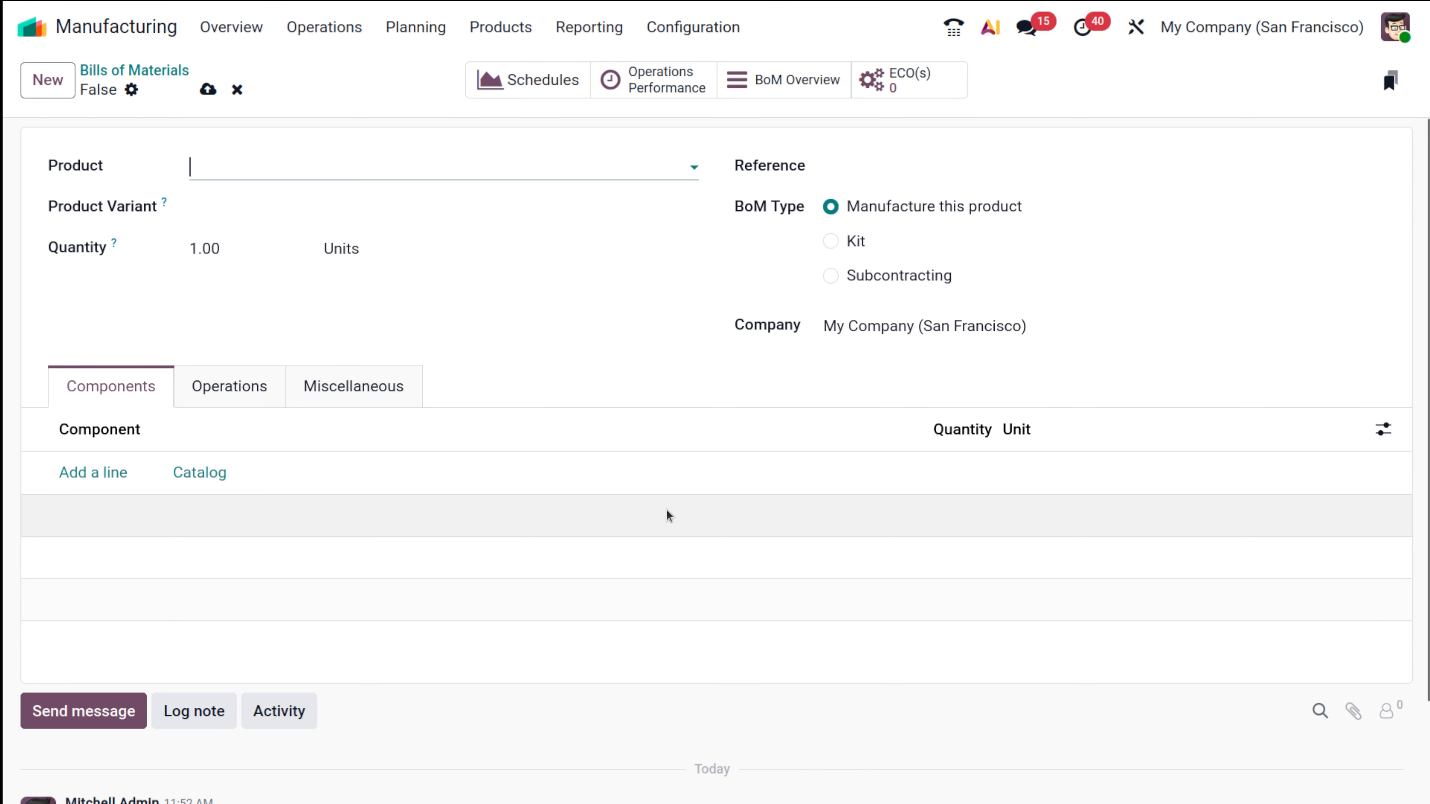
Set the new bill's product to [FURN_5800] Cable Management Box from the full product list.
click(315, 174)
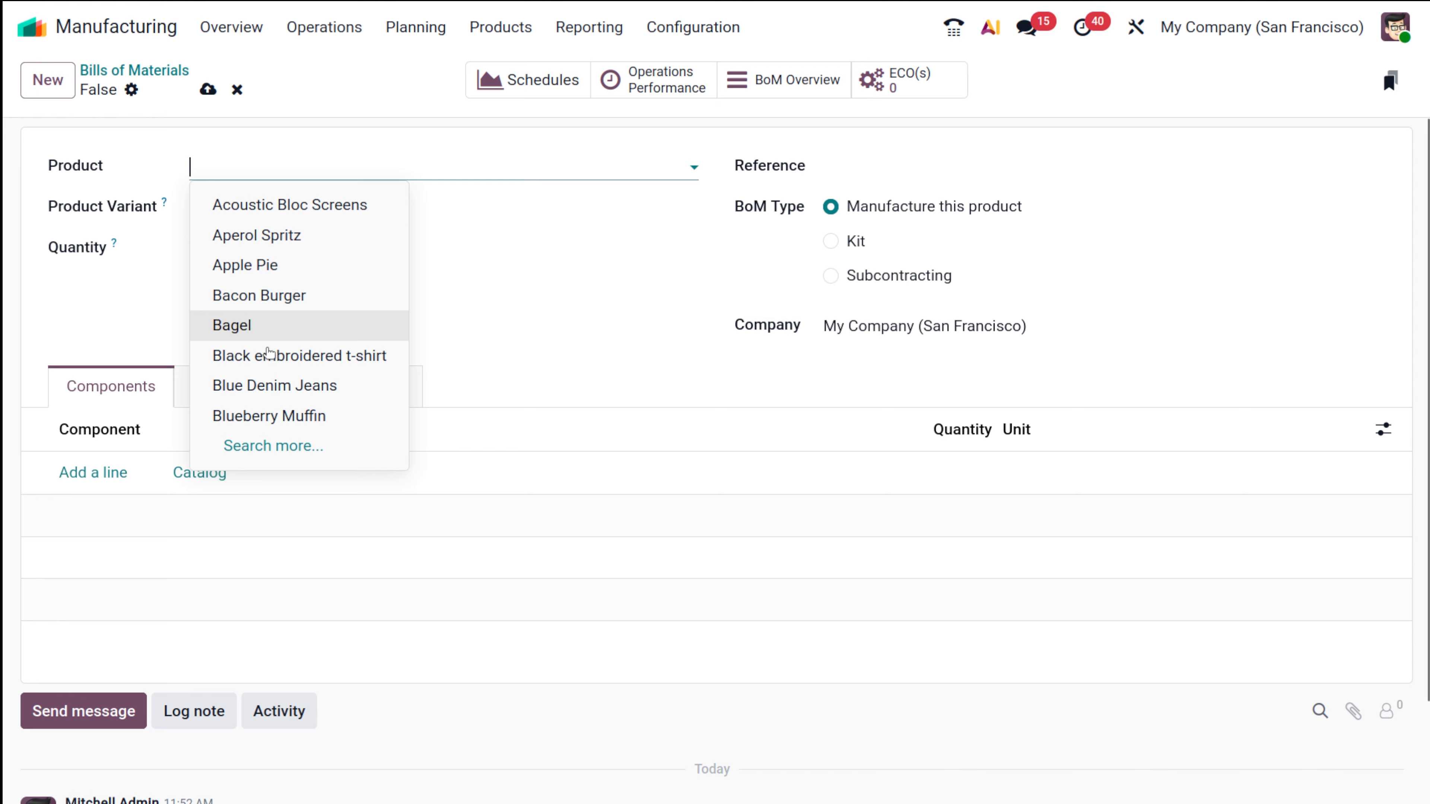
click(272, 446)
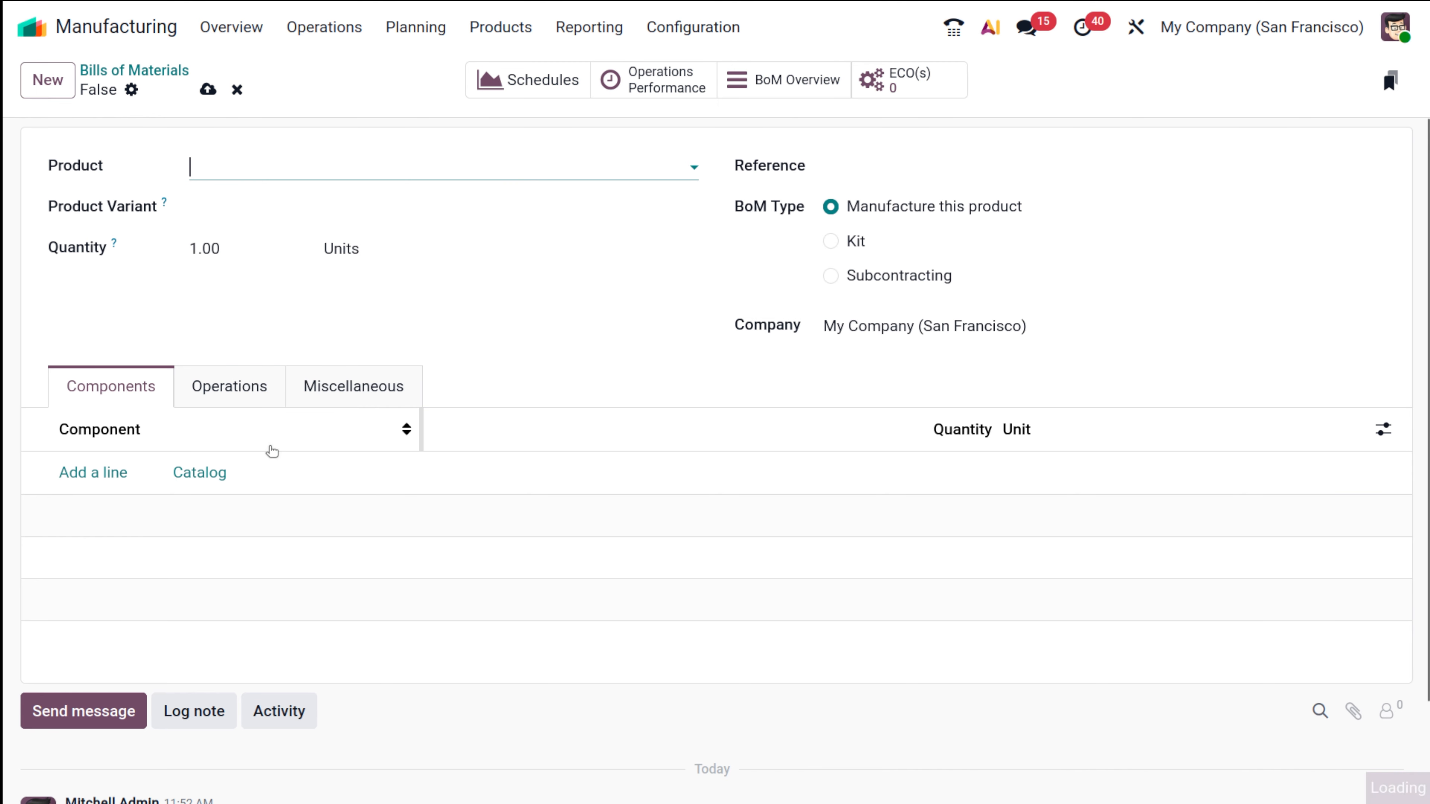
scroll(356, 479, down, 10)
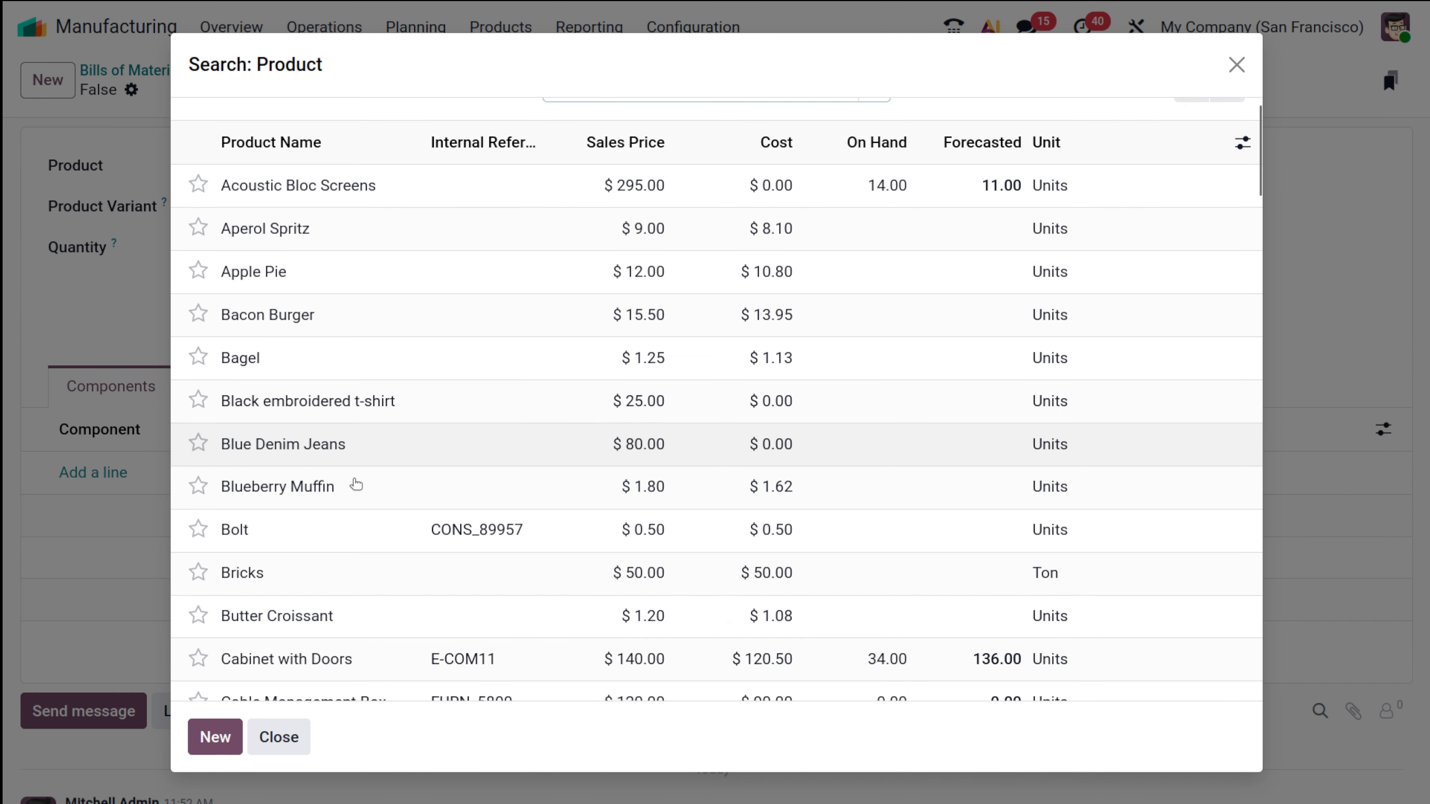
scroll(355, 484, up, 5)
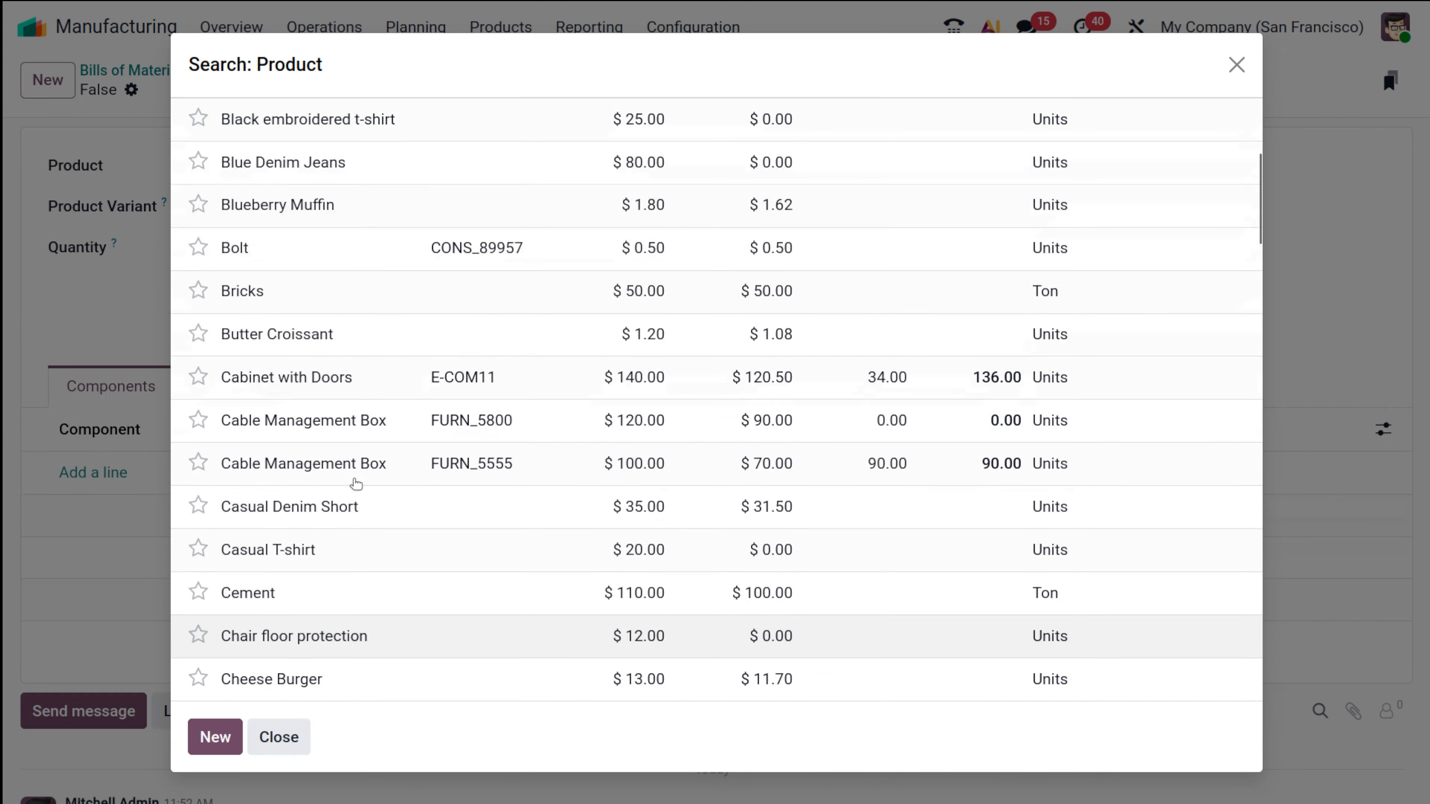
click(356, 510)
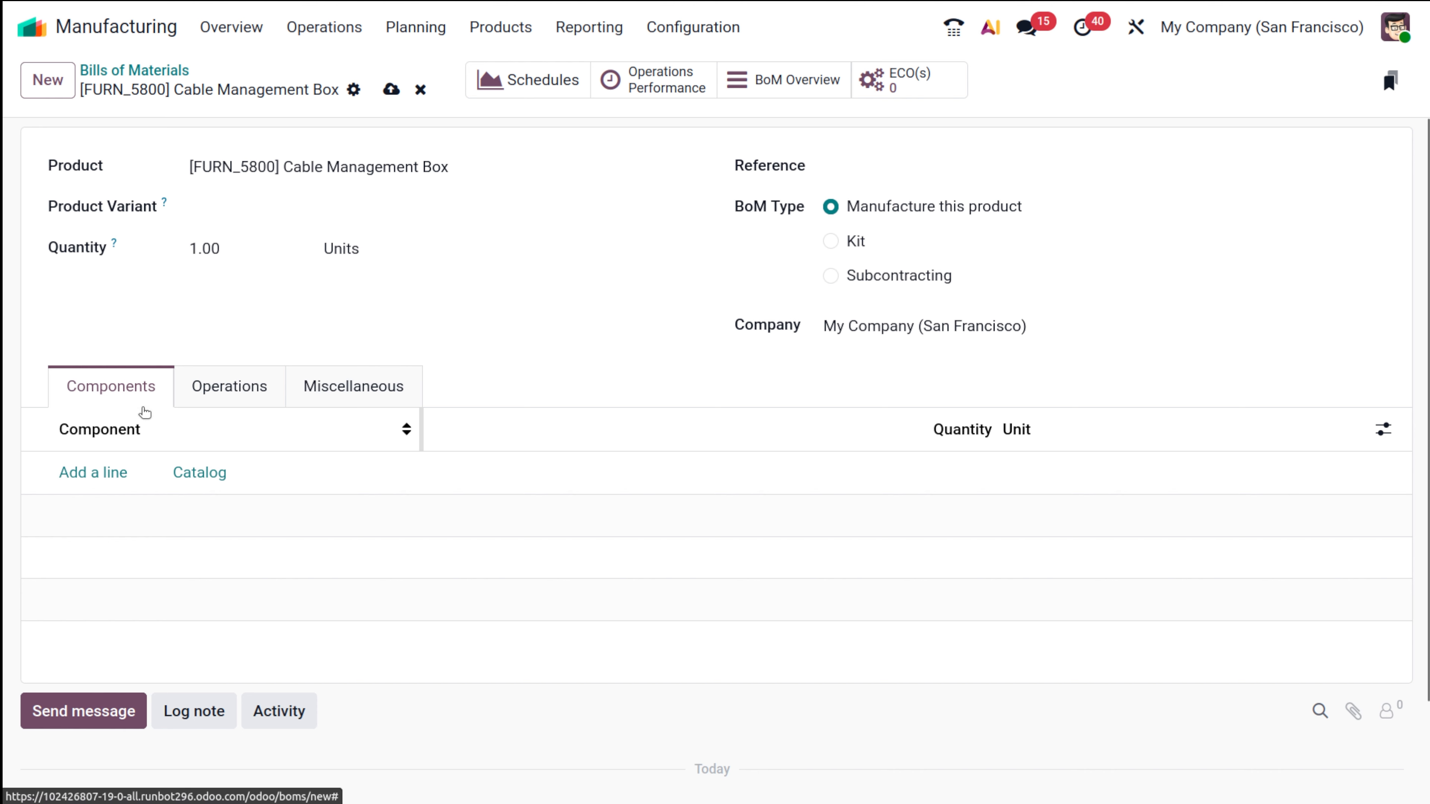
Add [CONS_25630] Screw and [CONS_89957] Bolt as components of the Cable Management Box bill.
click(93, 473)
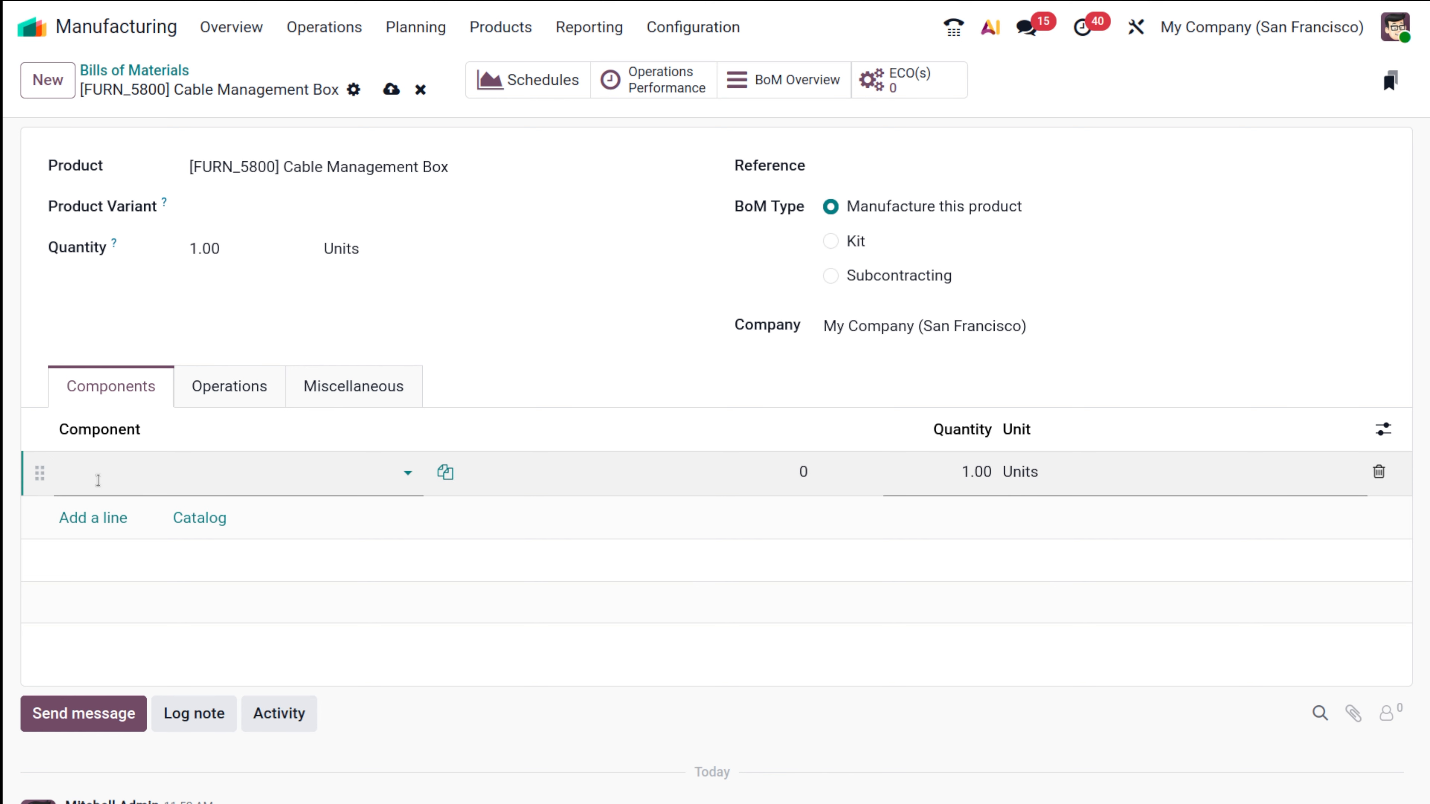
click(98, 480)
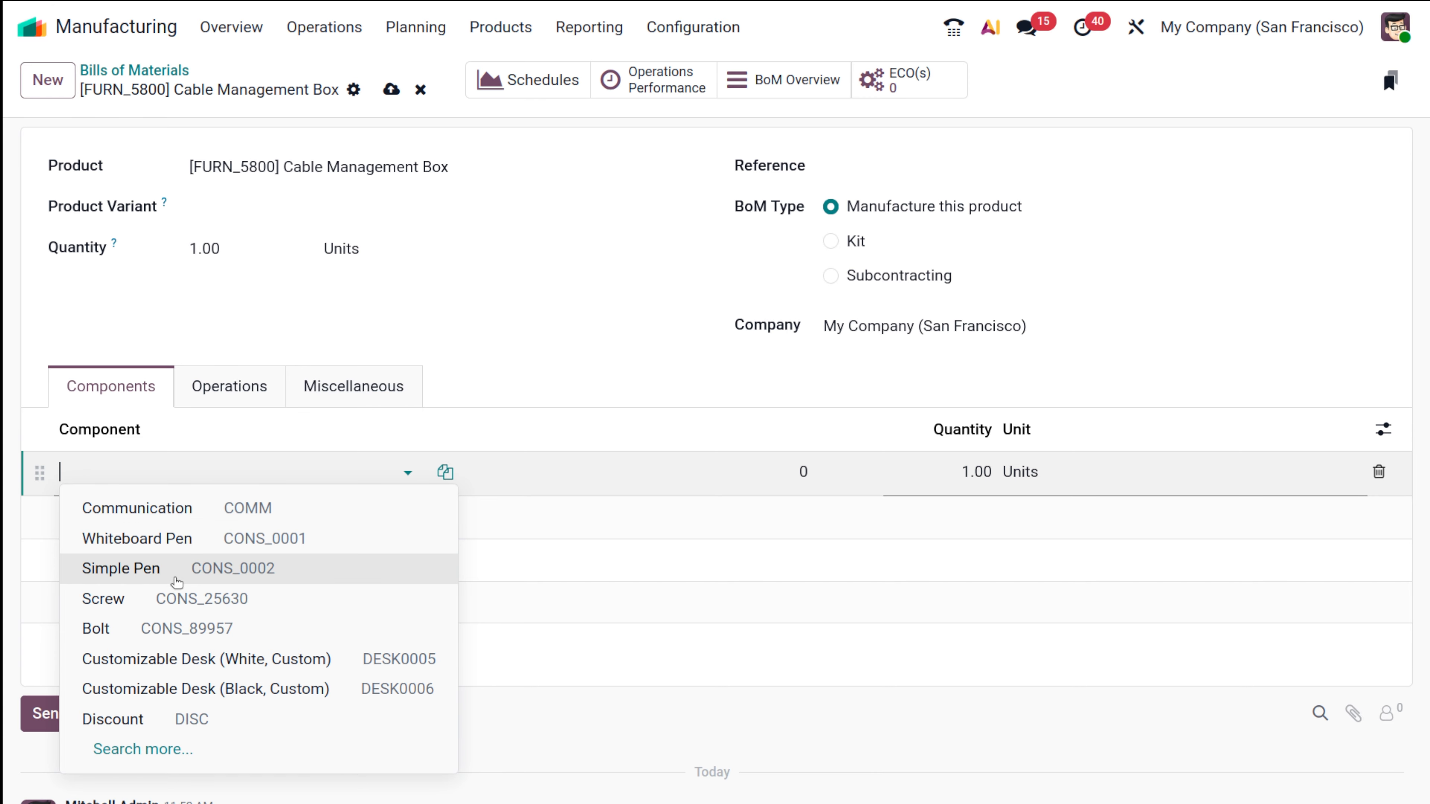
click(184, 599)
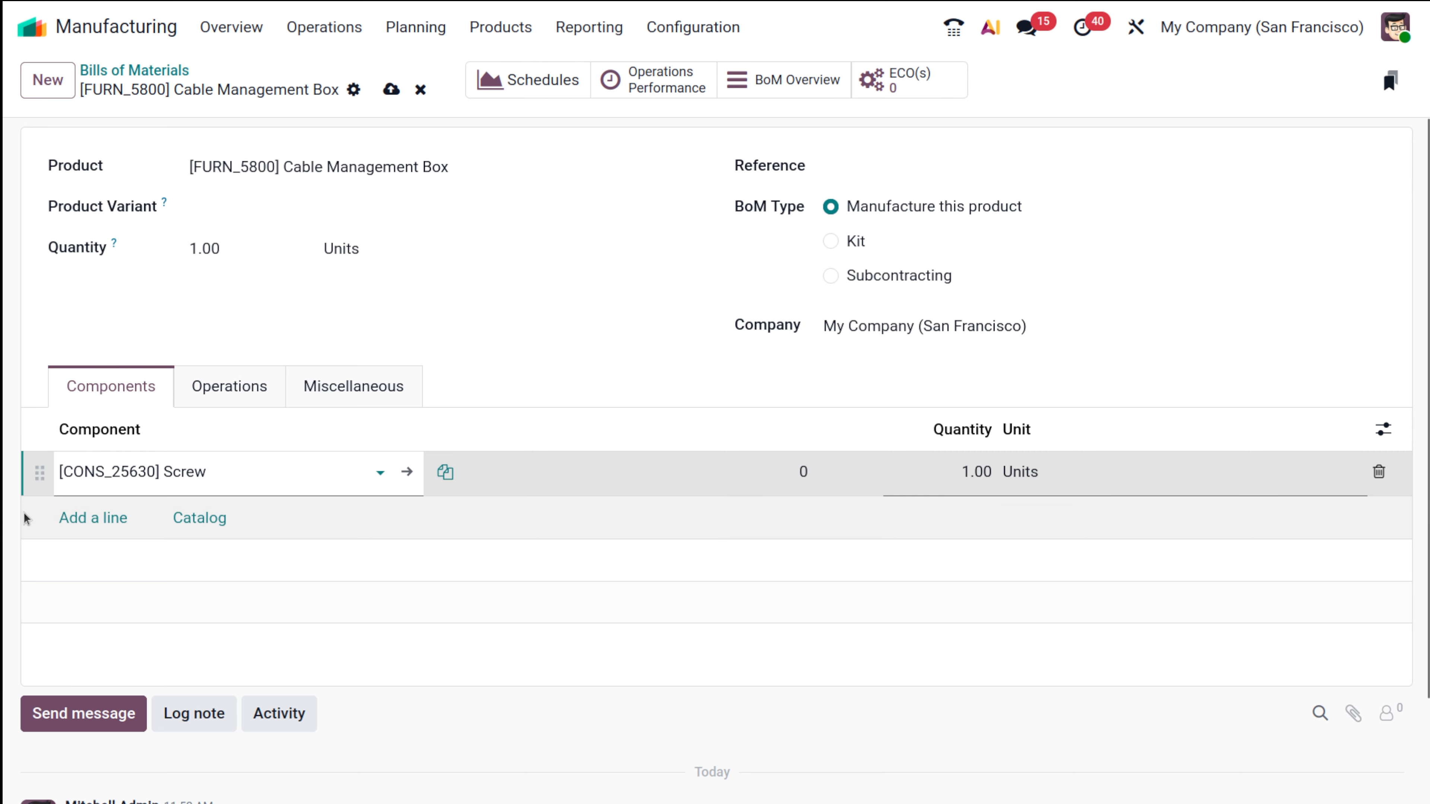
click(93, 521)
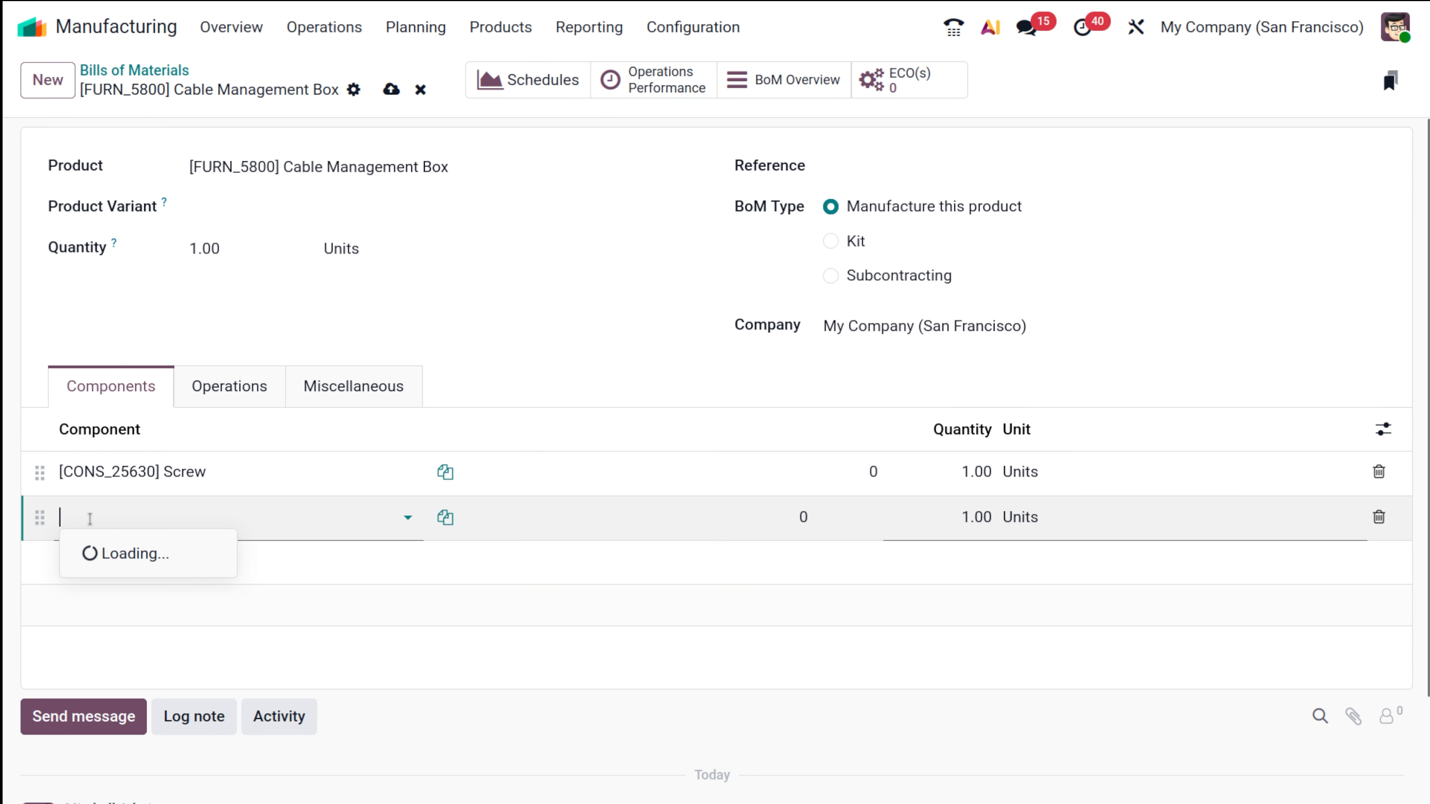
click(197, 359)
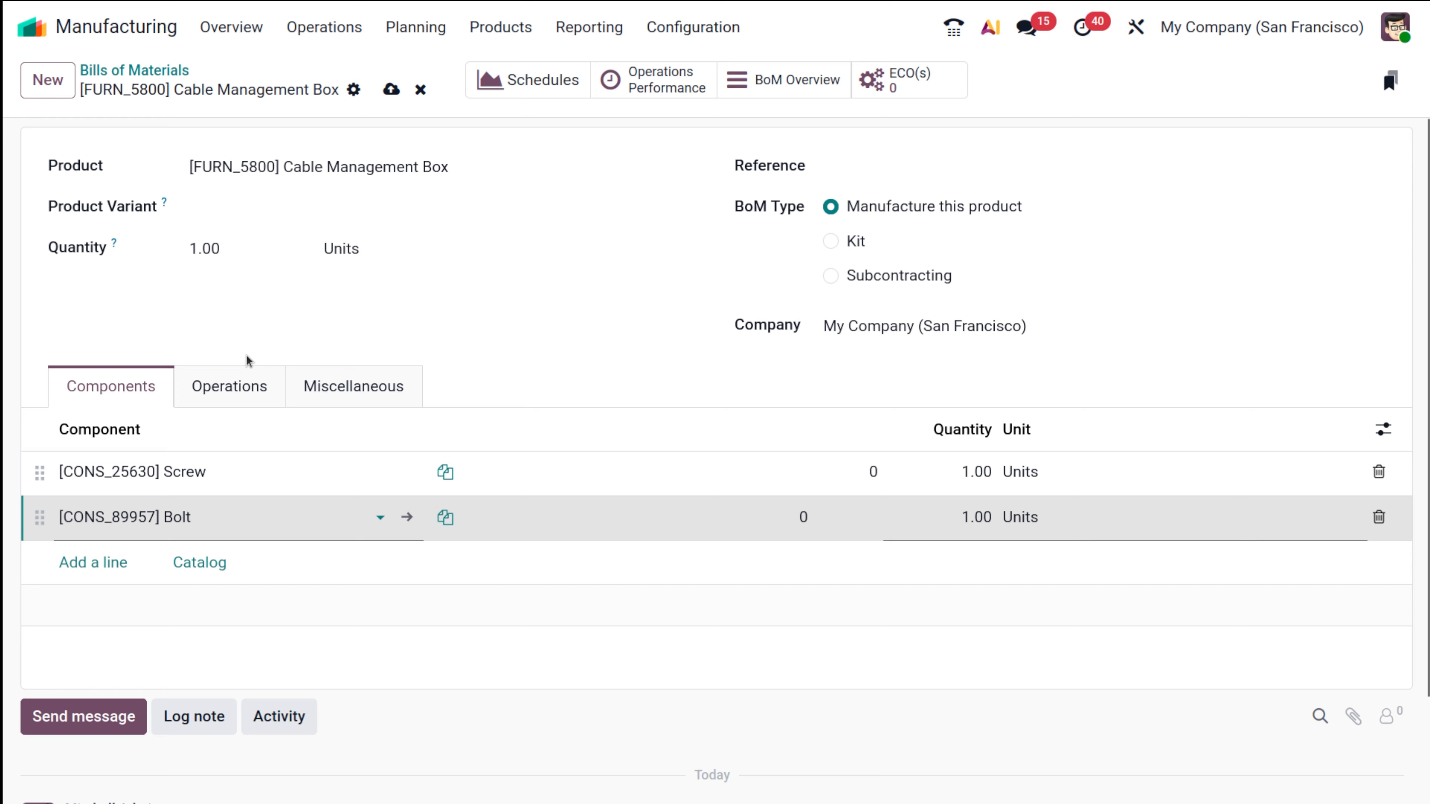
Check the bill's Operations section, return to its components and save the bill of materials.
click(248, 384)
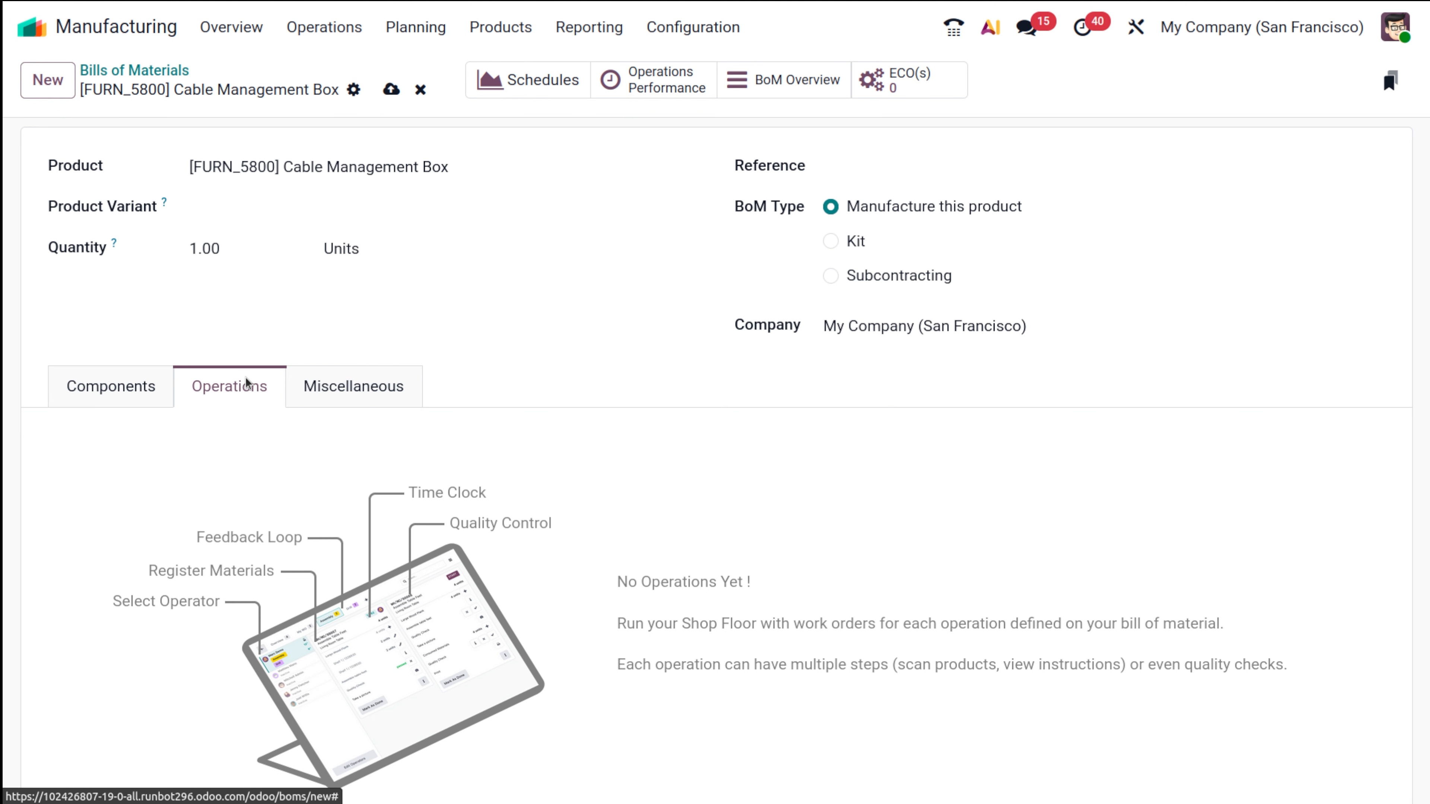
click(99, 387)
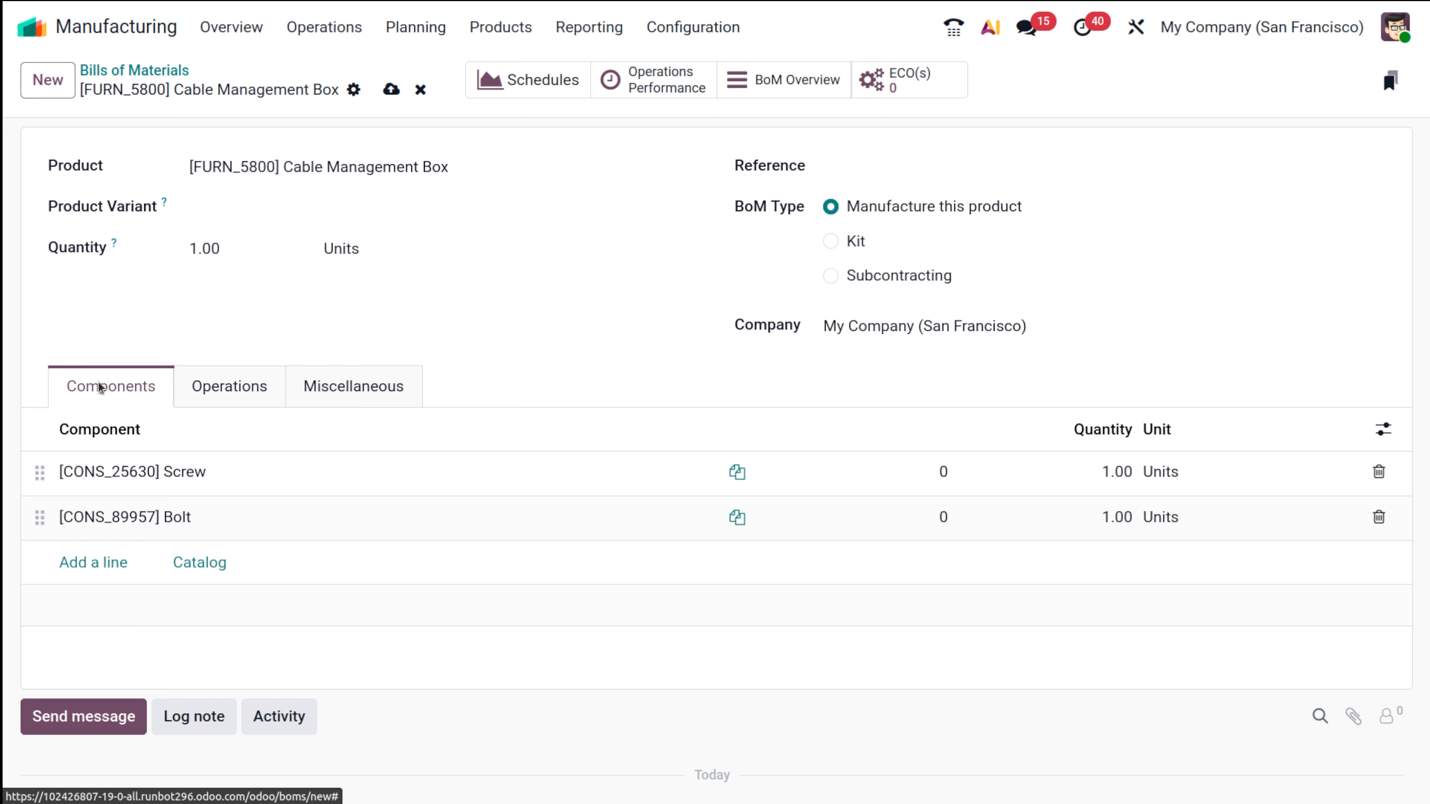
click(384, 100)
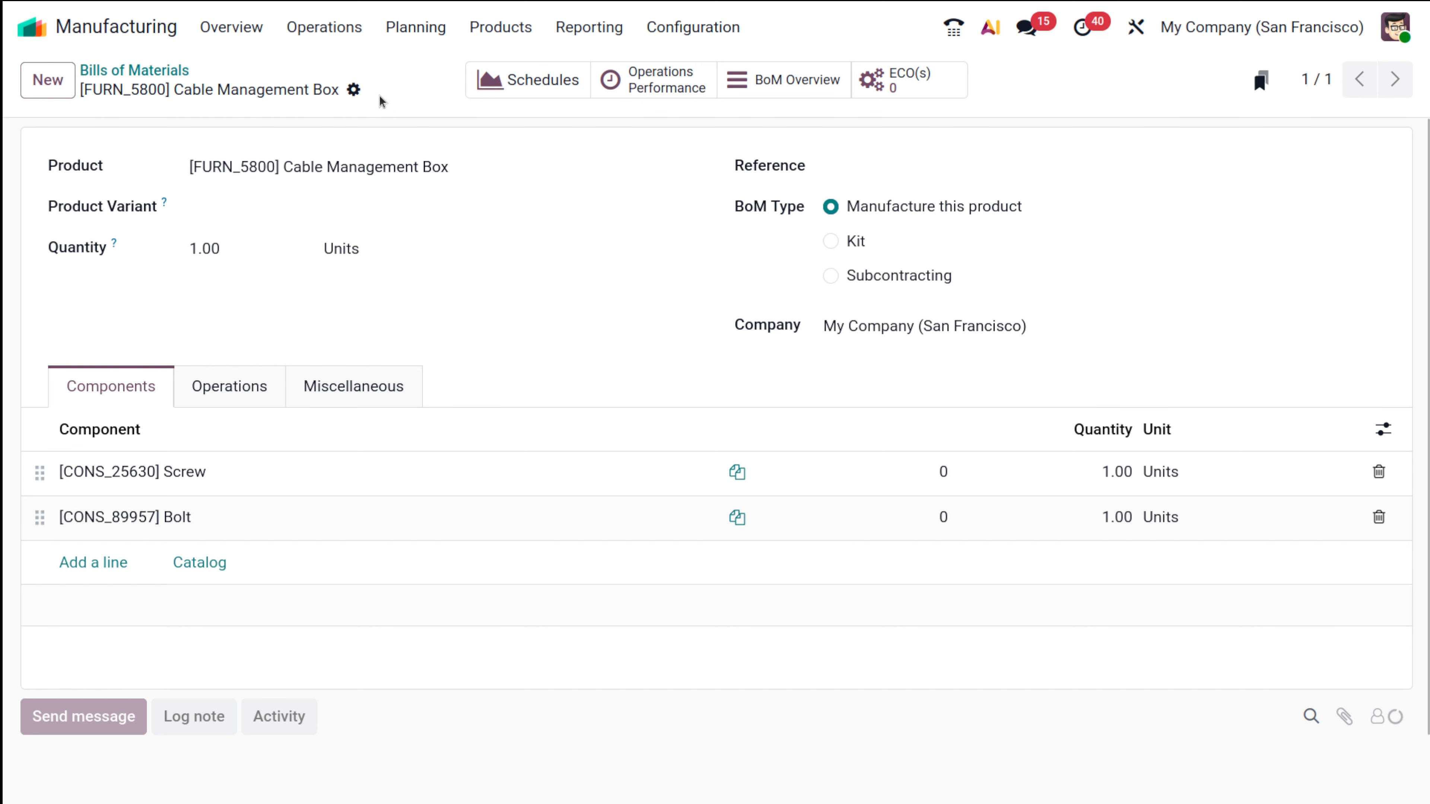
Open the Acoustic Bloc Screens product and view its linked bill of materials, returning to the product form.
click(504, 38)
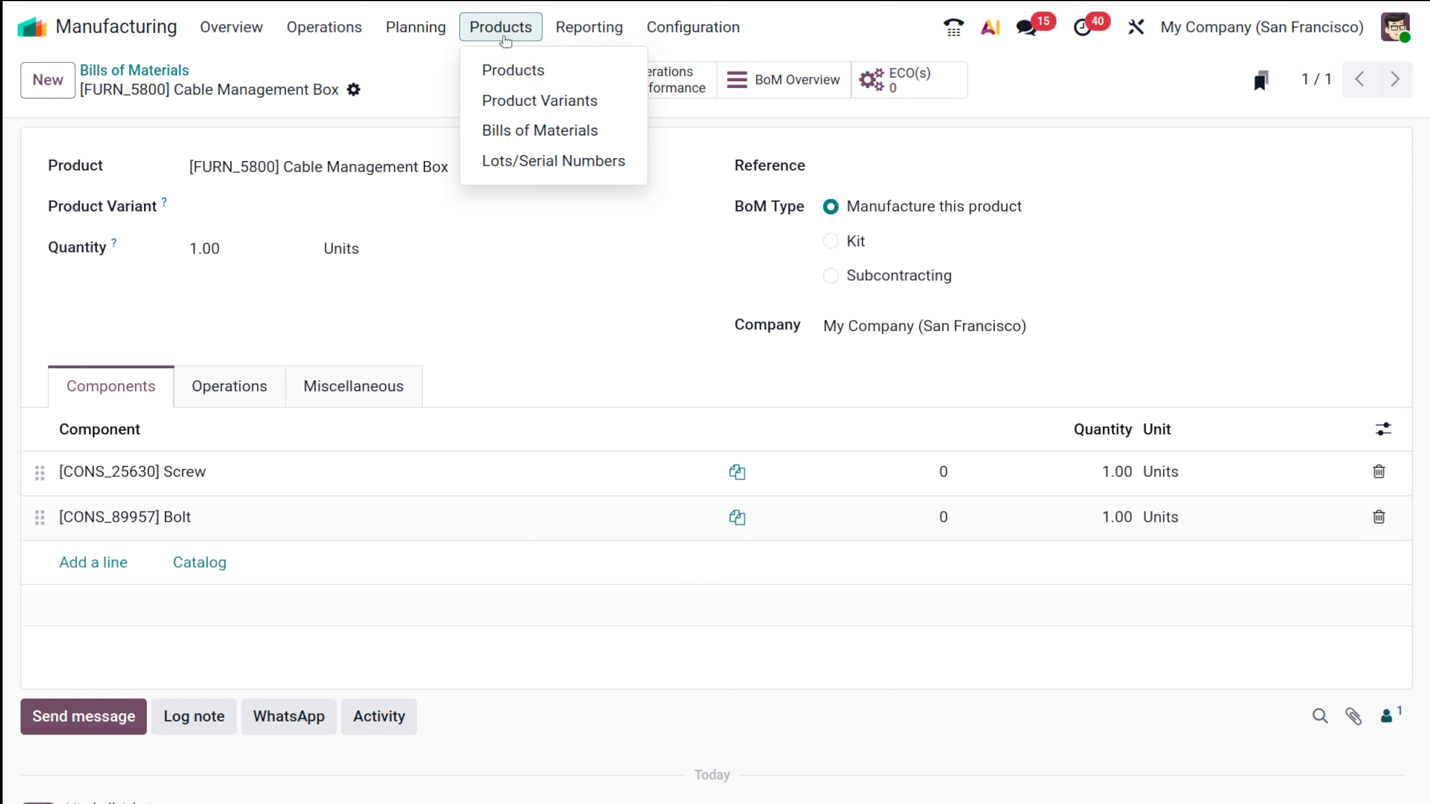
click(494, 69)
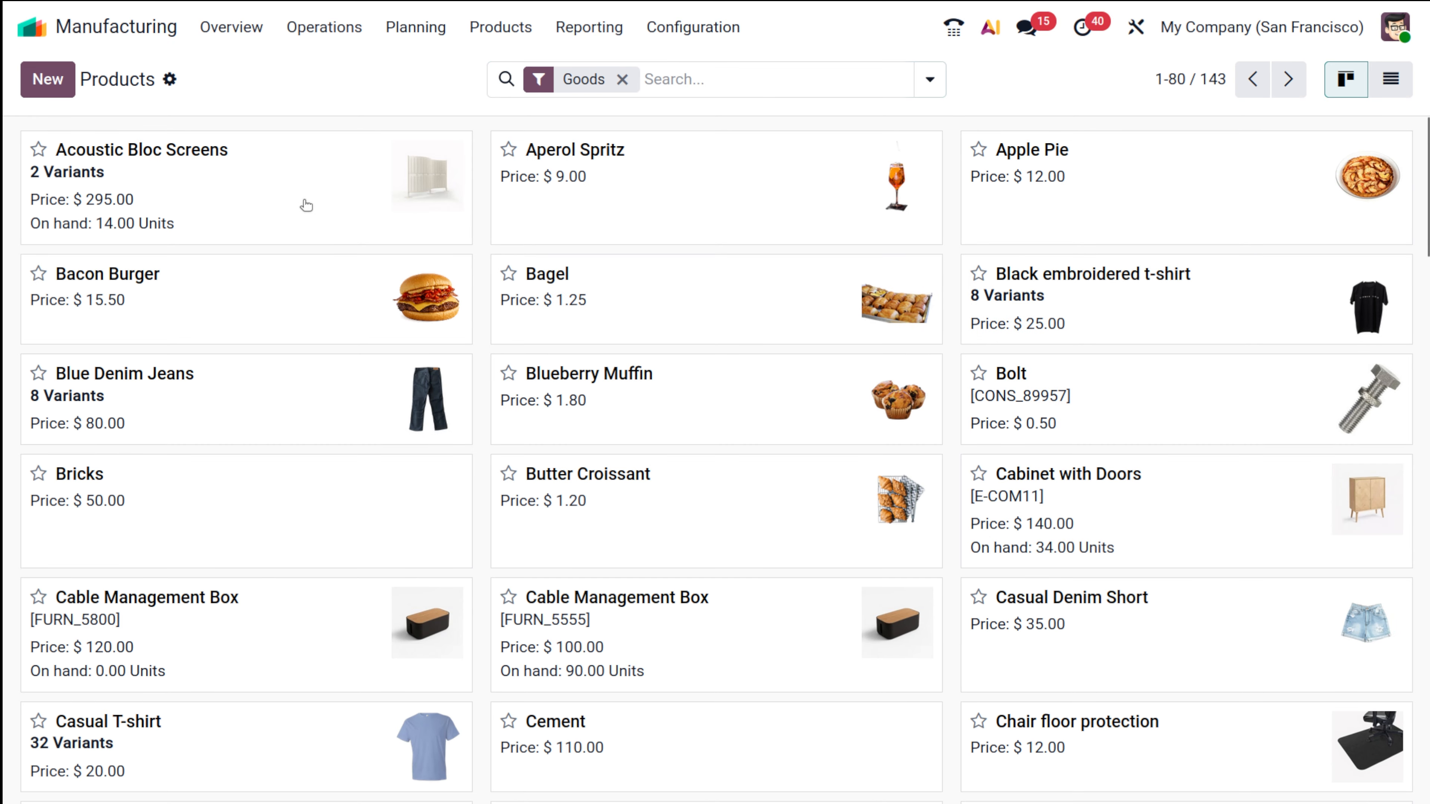
click(306, 204)
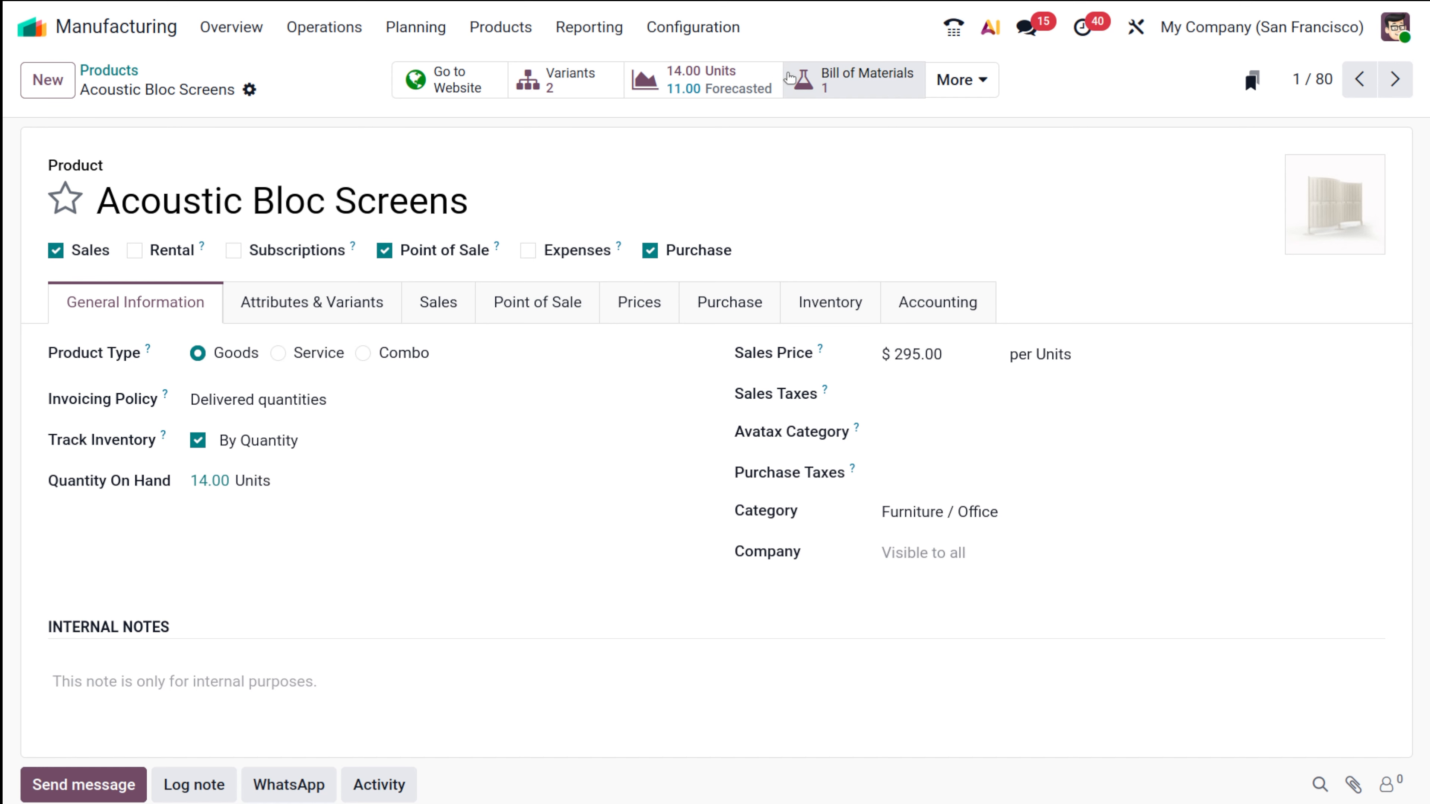
click(864, 91)
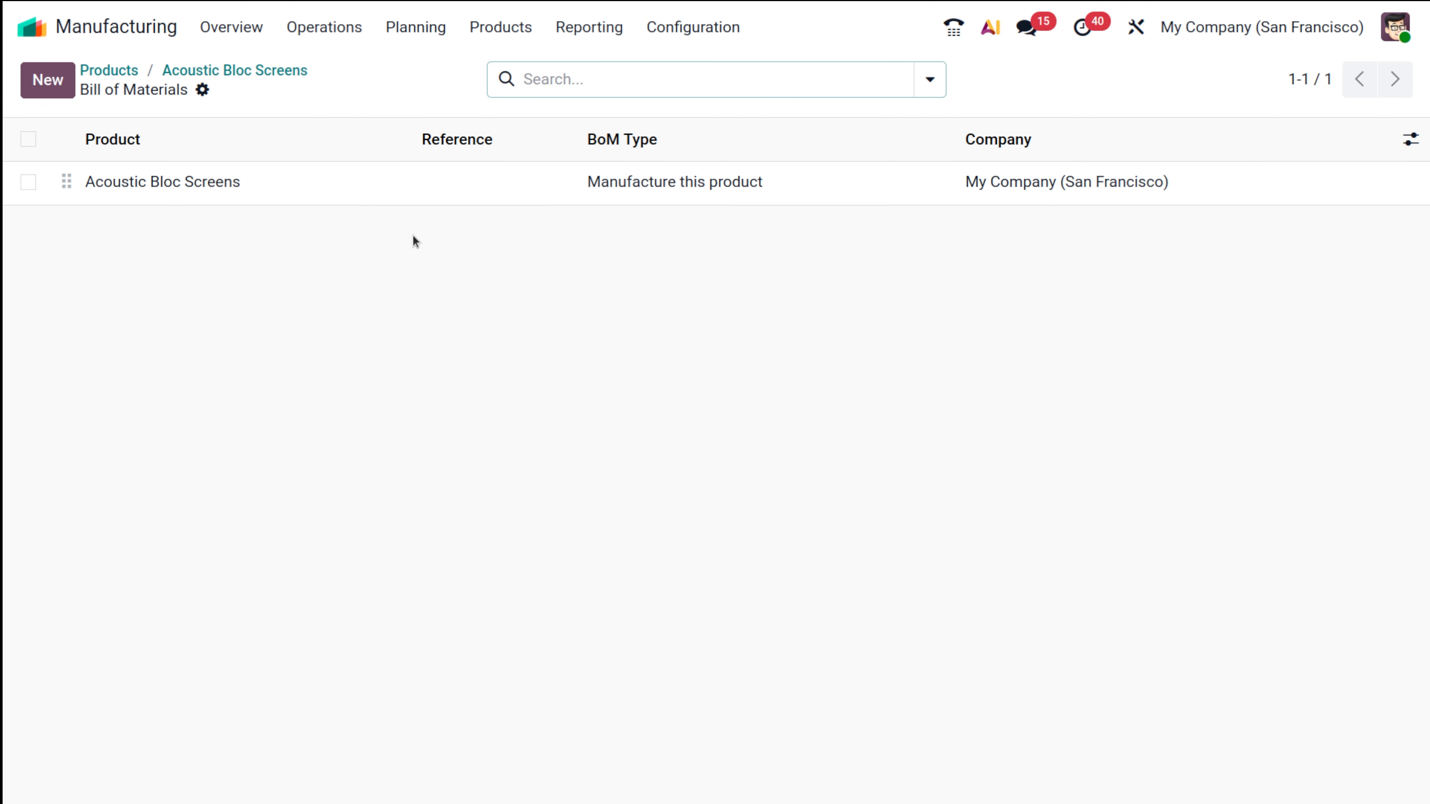
click(281, 70)
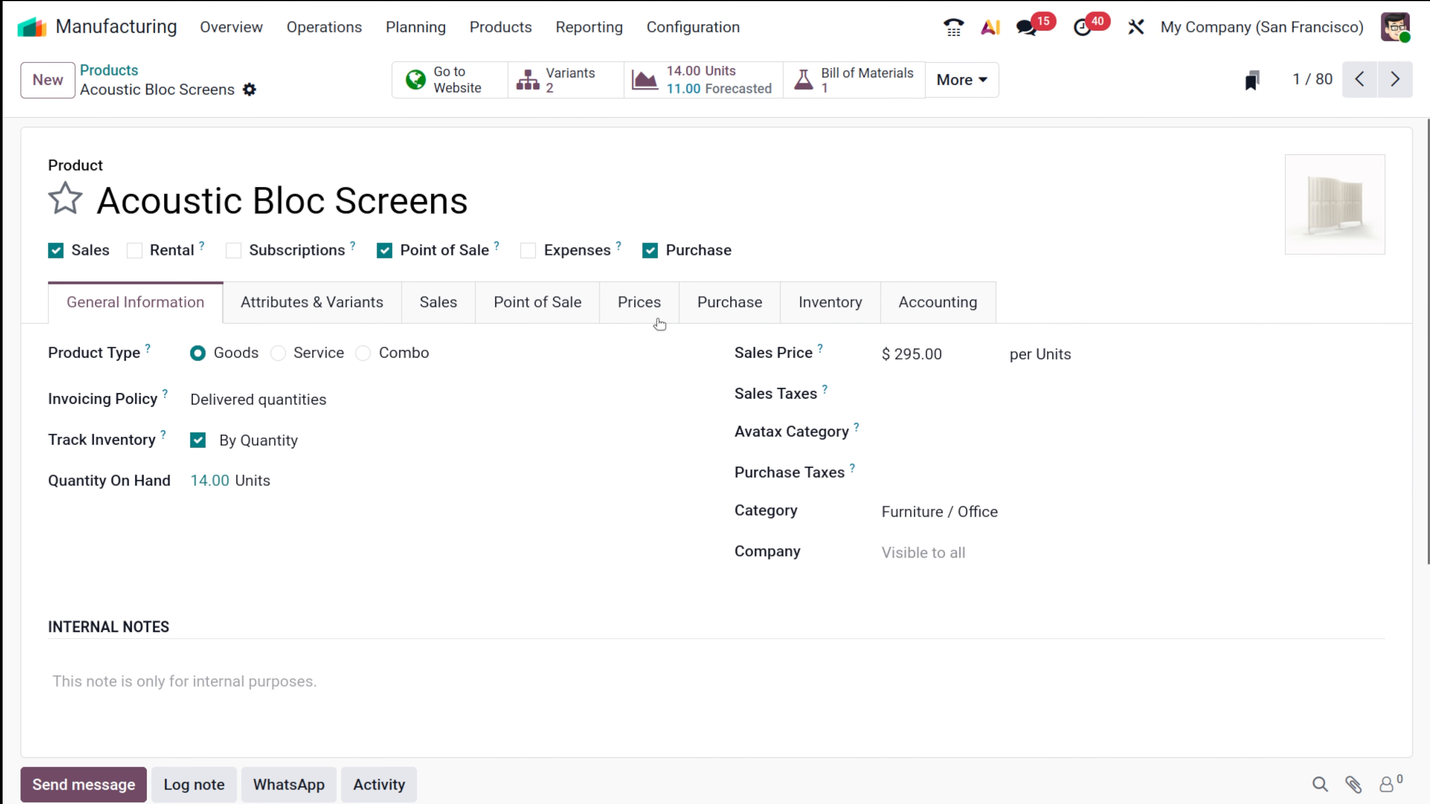
Reopen the [FURN_5800] Cable Management Box bill from the bills of materials list.
click(501, 28)
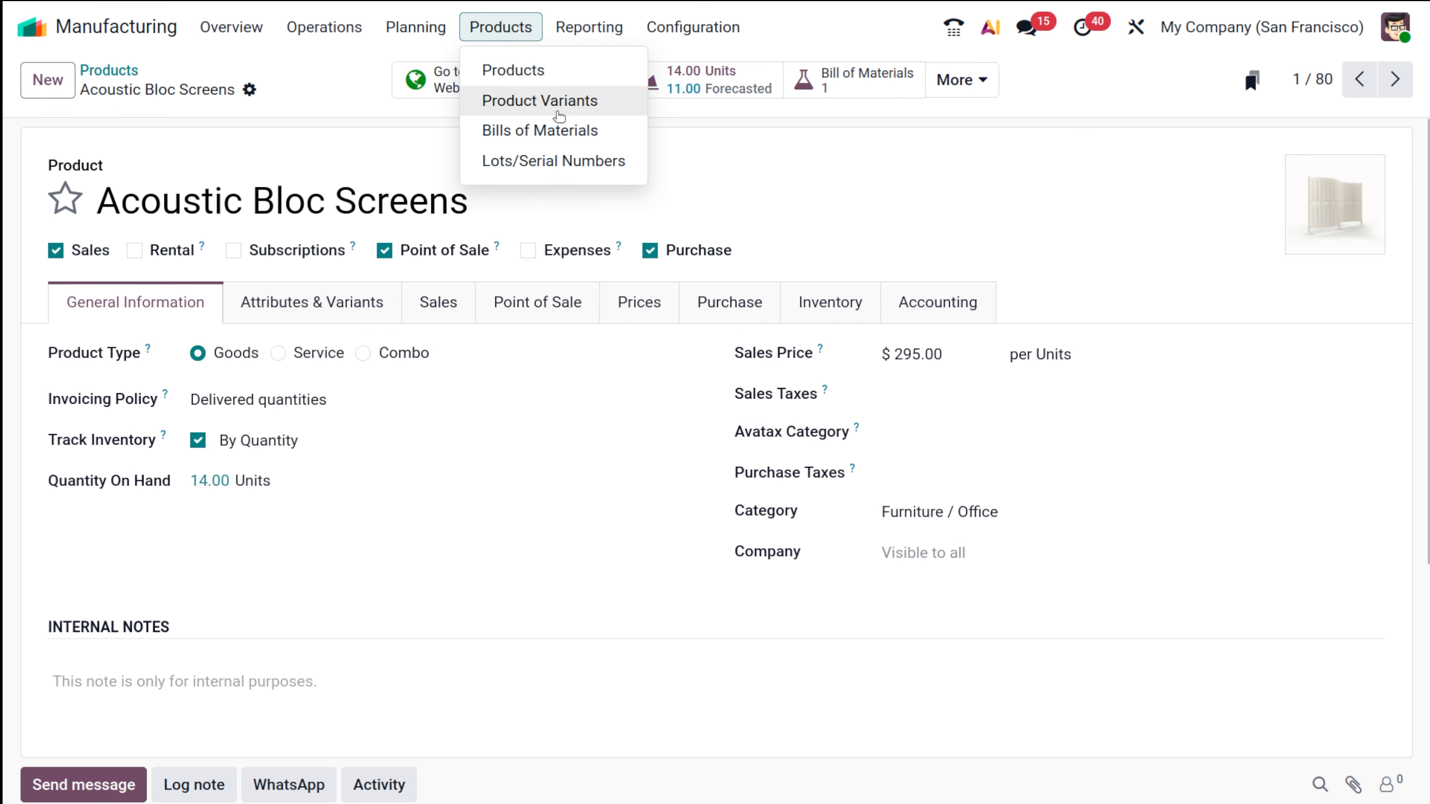
click(557, 131)
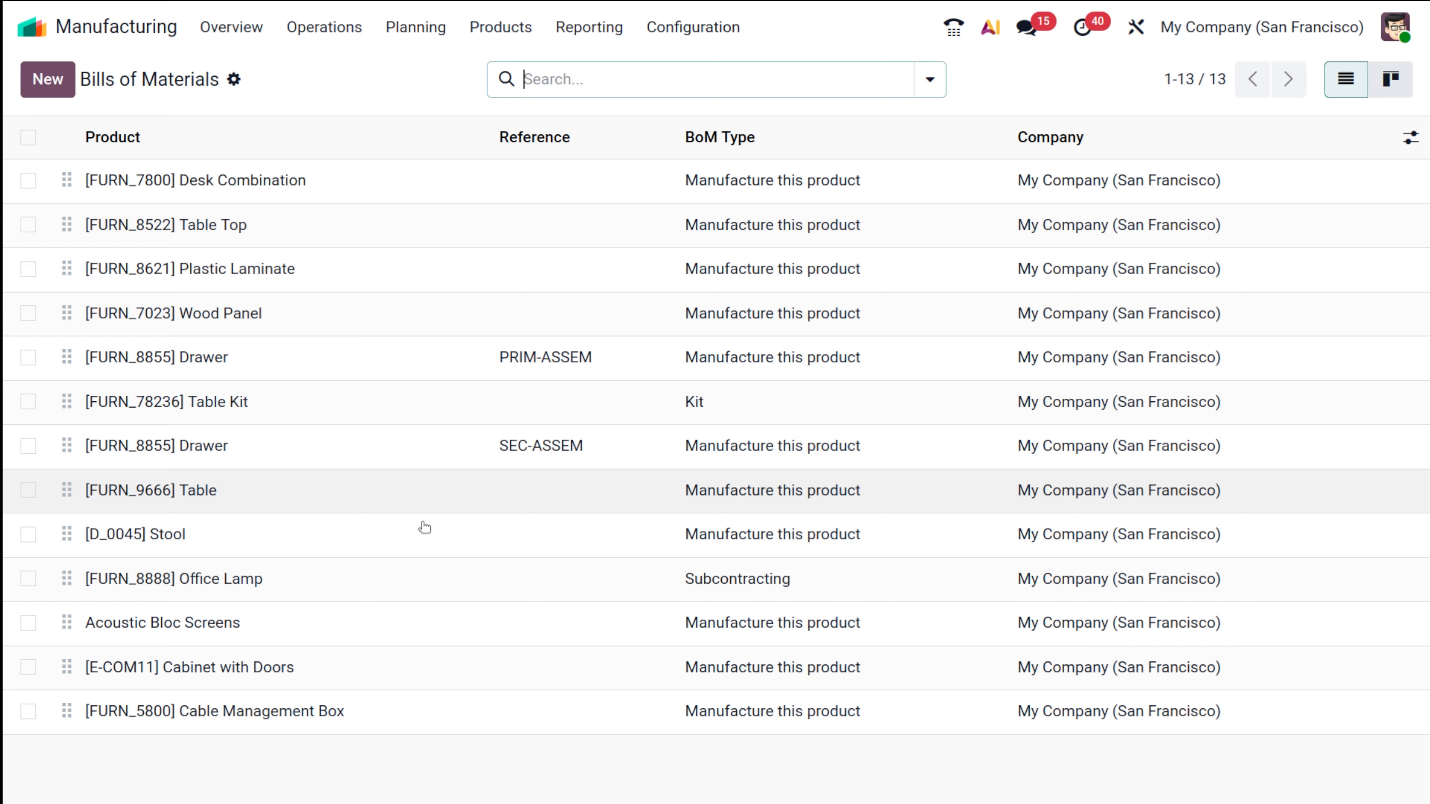
click(351, 713)
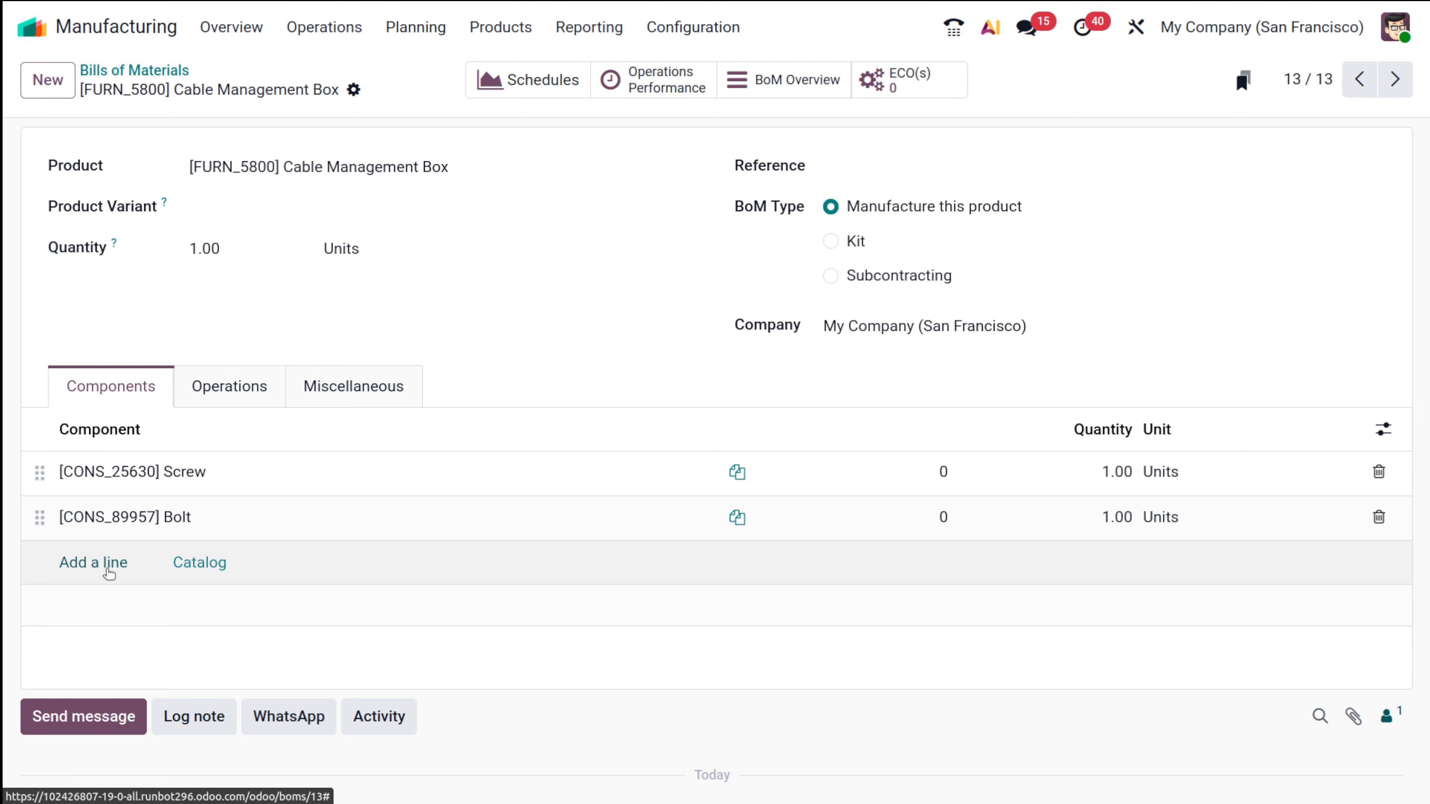
Look through the component choices on a blank line and the optional component columns, and save the bill.
click(109, 572)
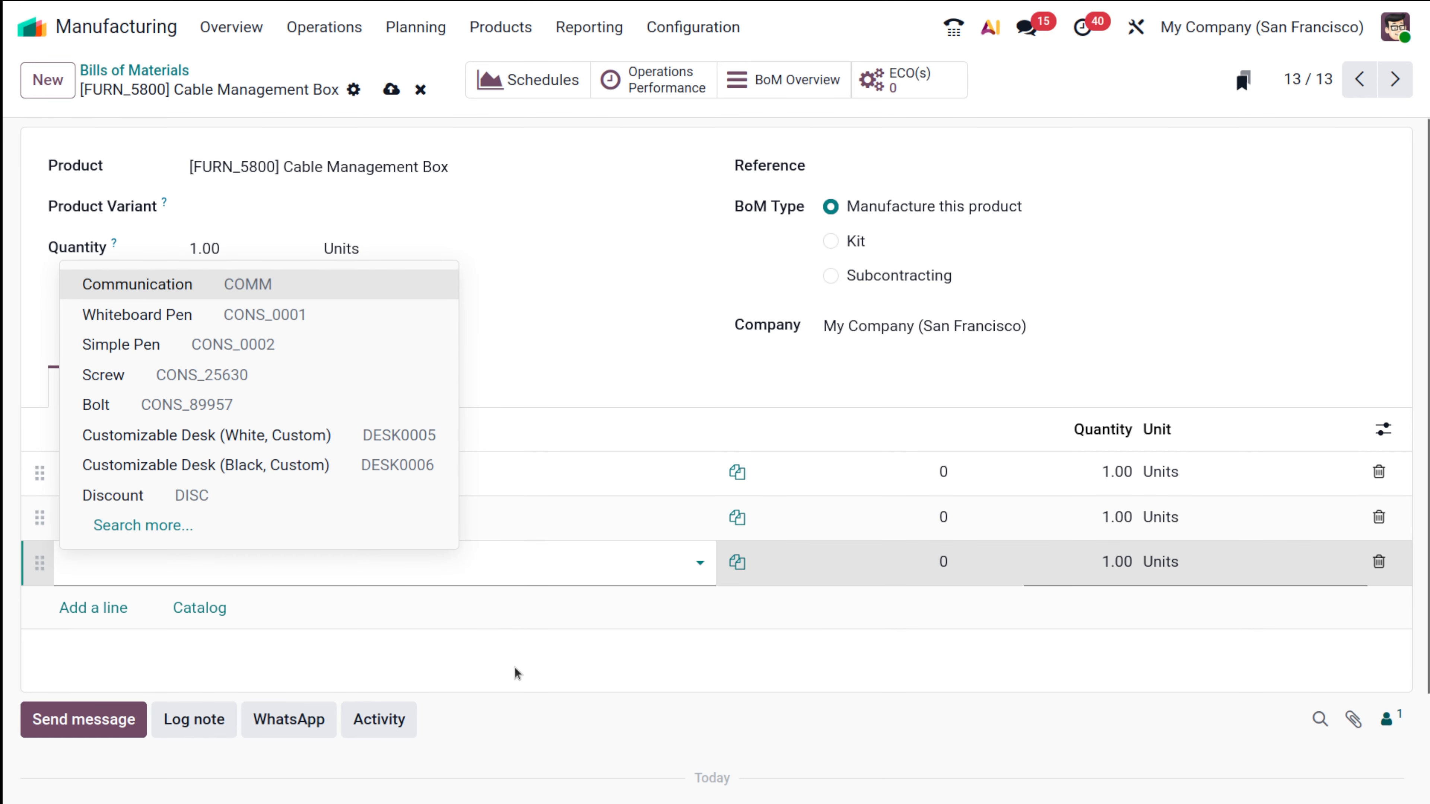
click(515, 670)
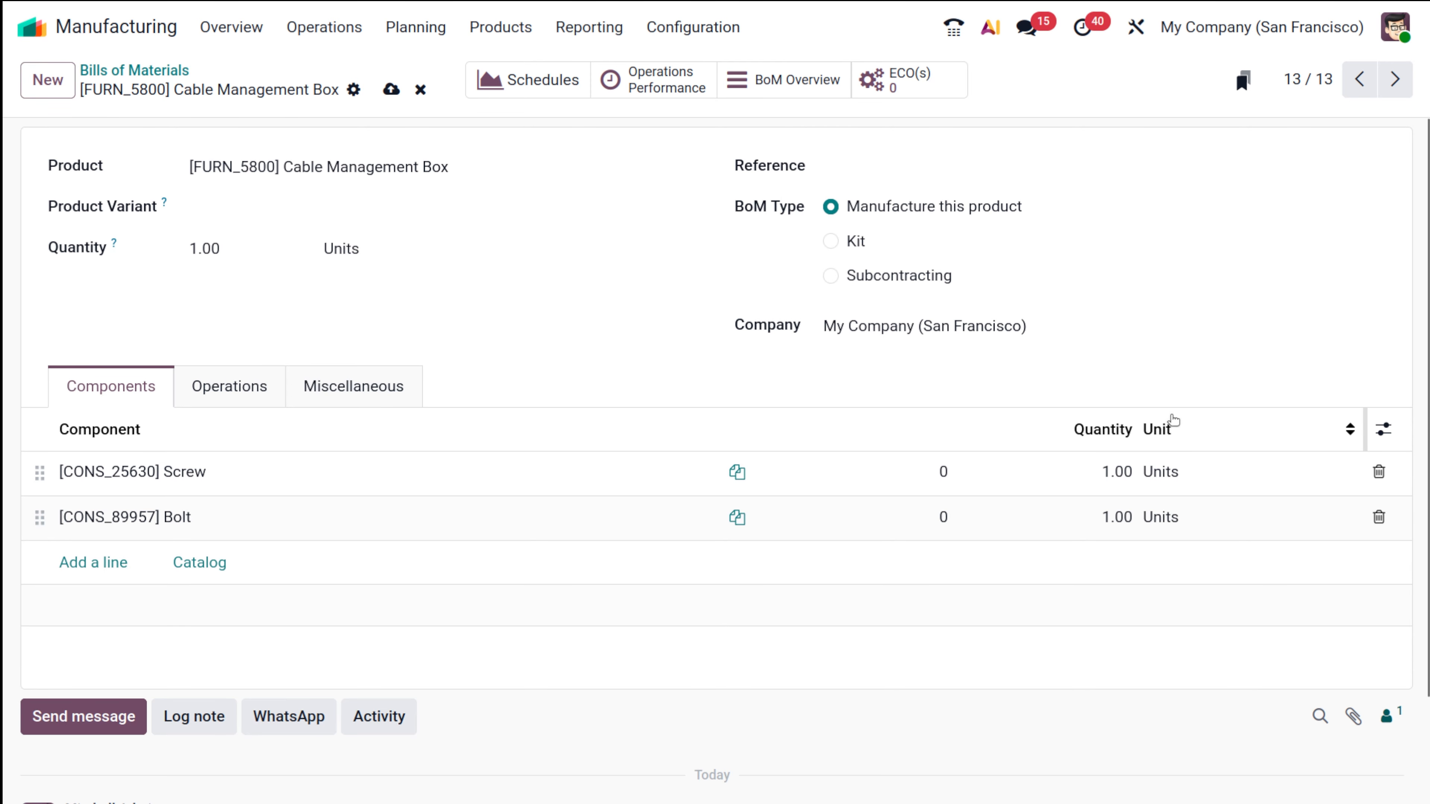
click(1382, 431)
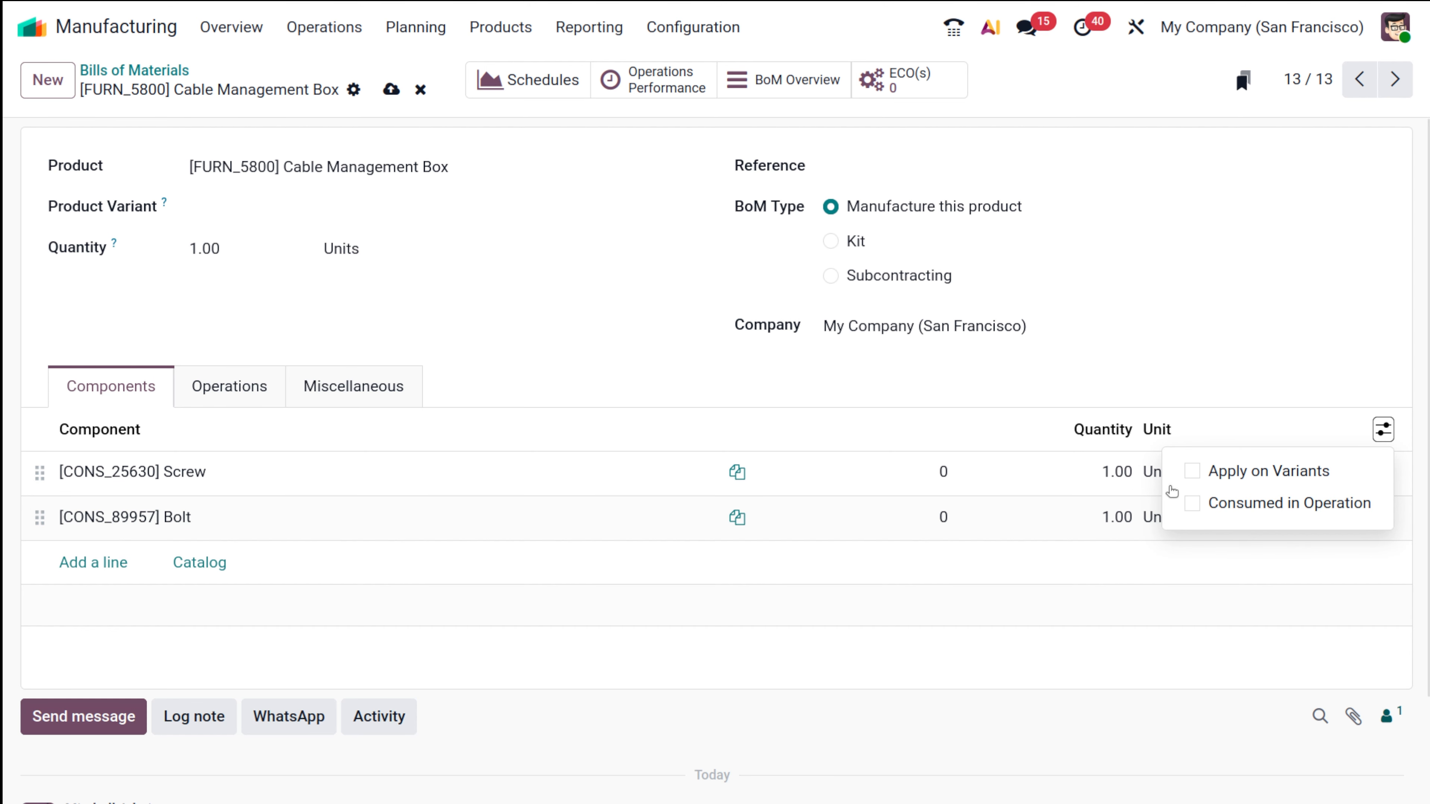
click(1173, 400)
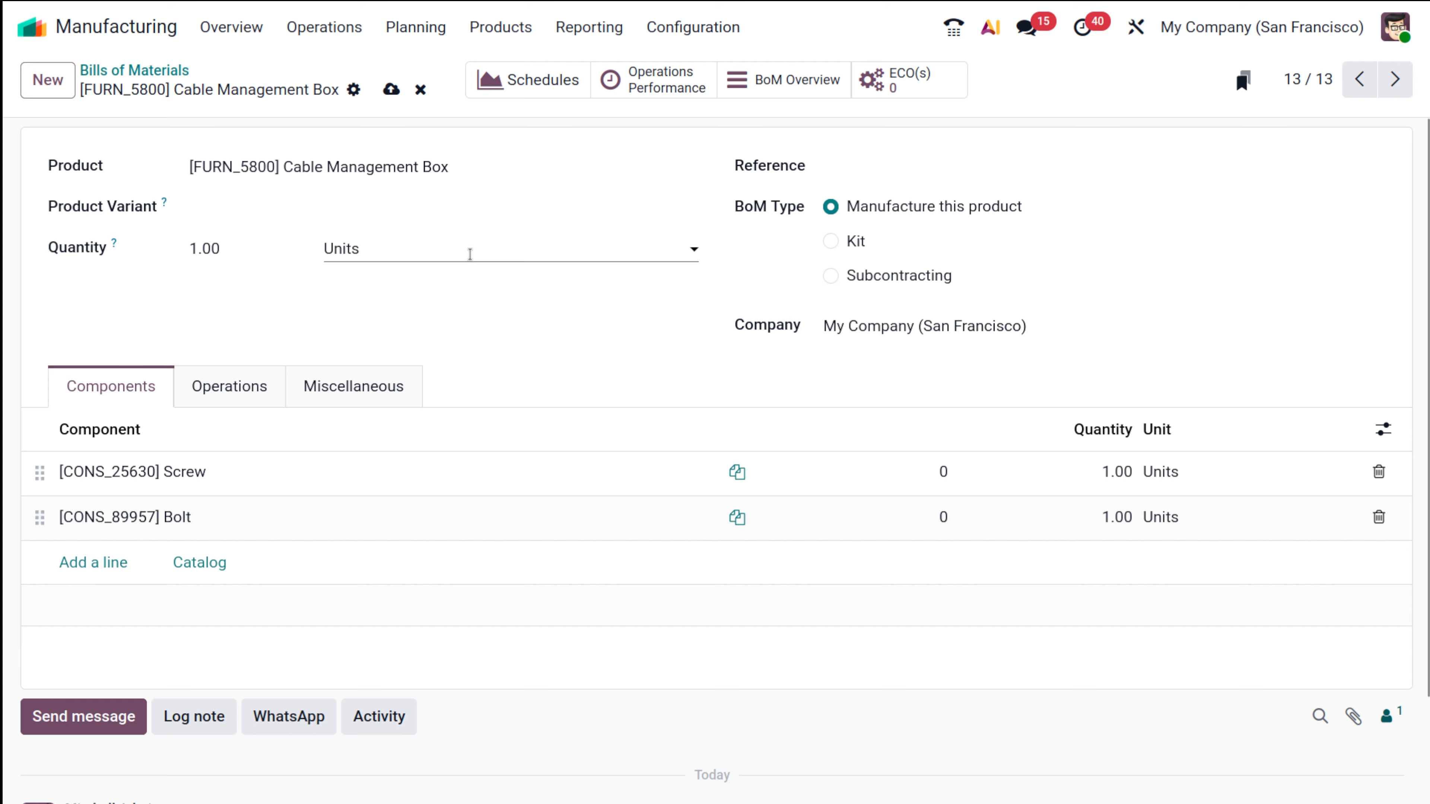
click(391, 90)
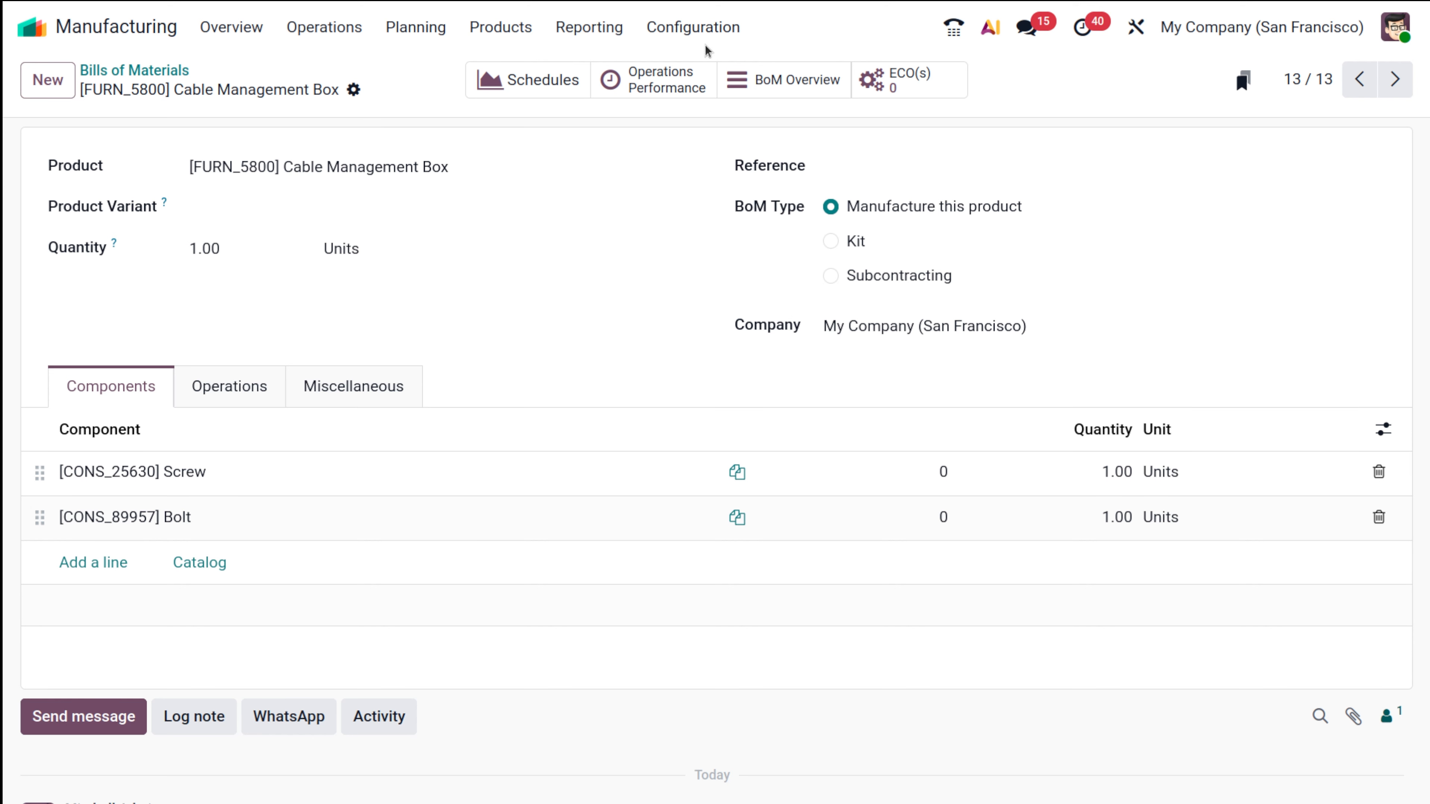
Review the Operations section of the Manufacturing settings and return to the bills of materials list.
click(702, 30)
click(703, 71)
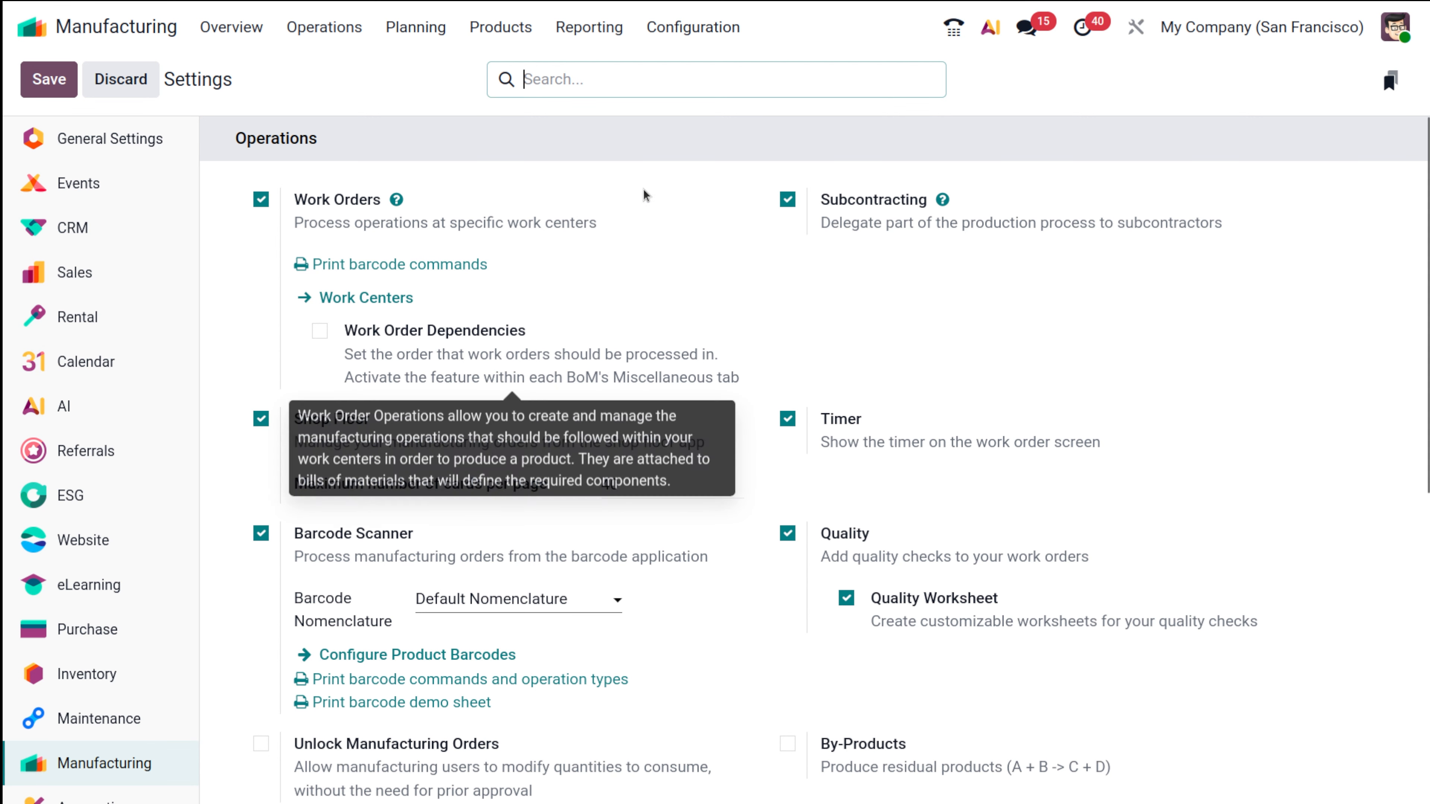
click(499, 28)
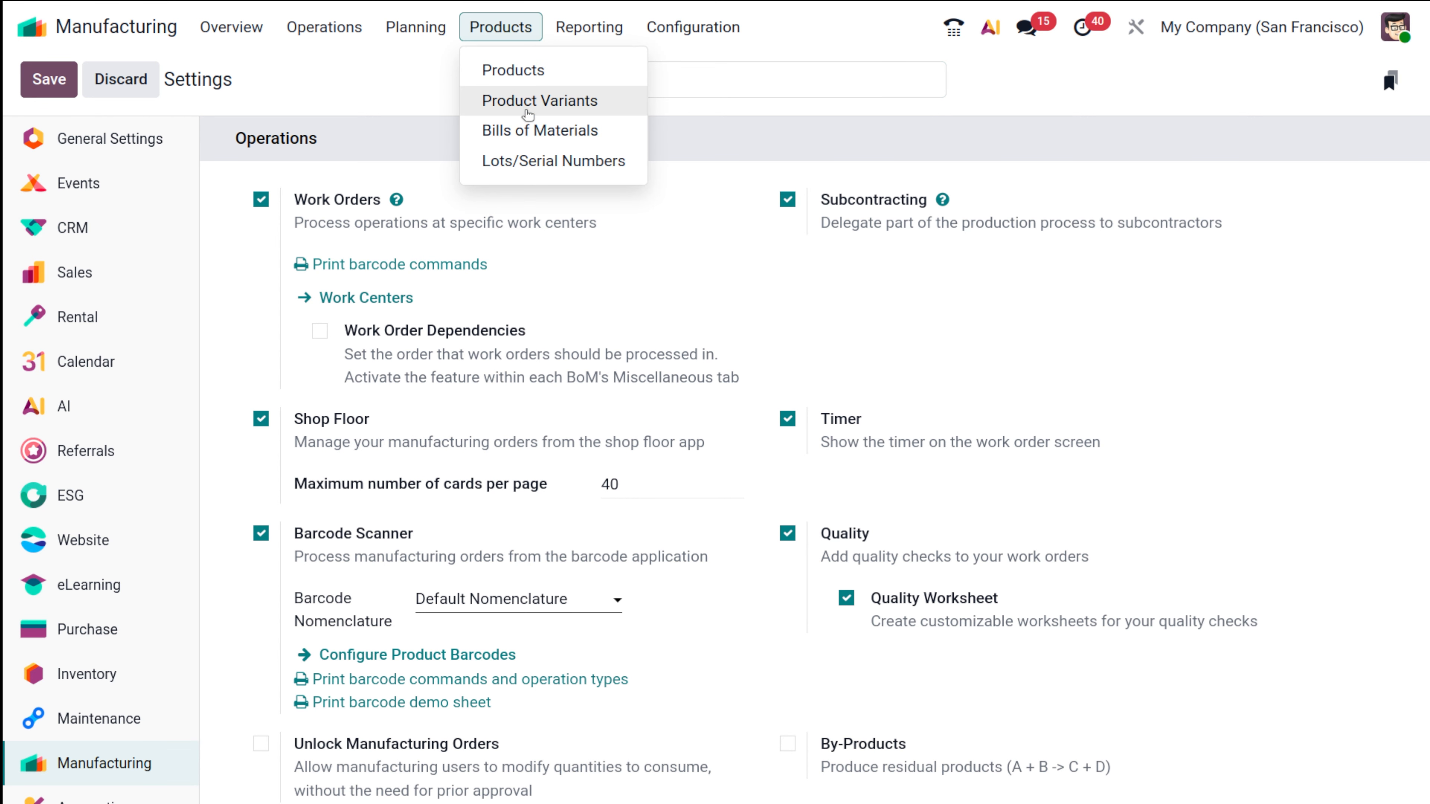
click(538, 145)
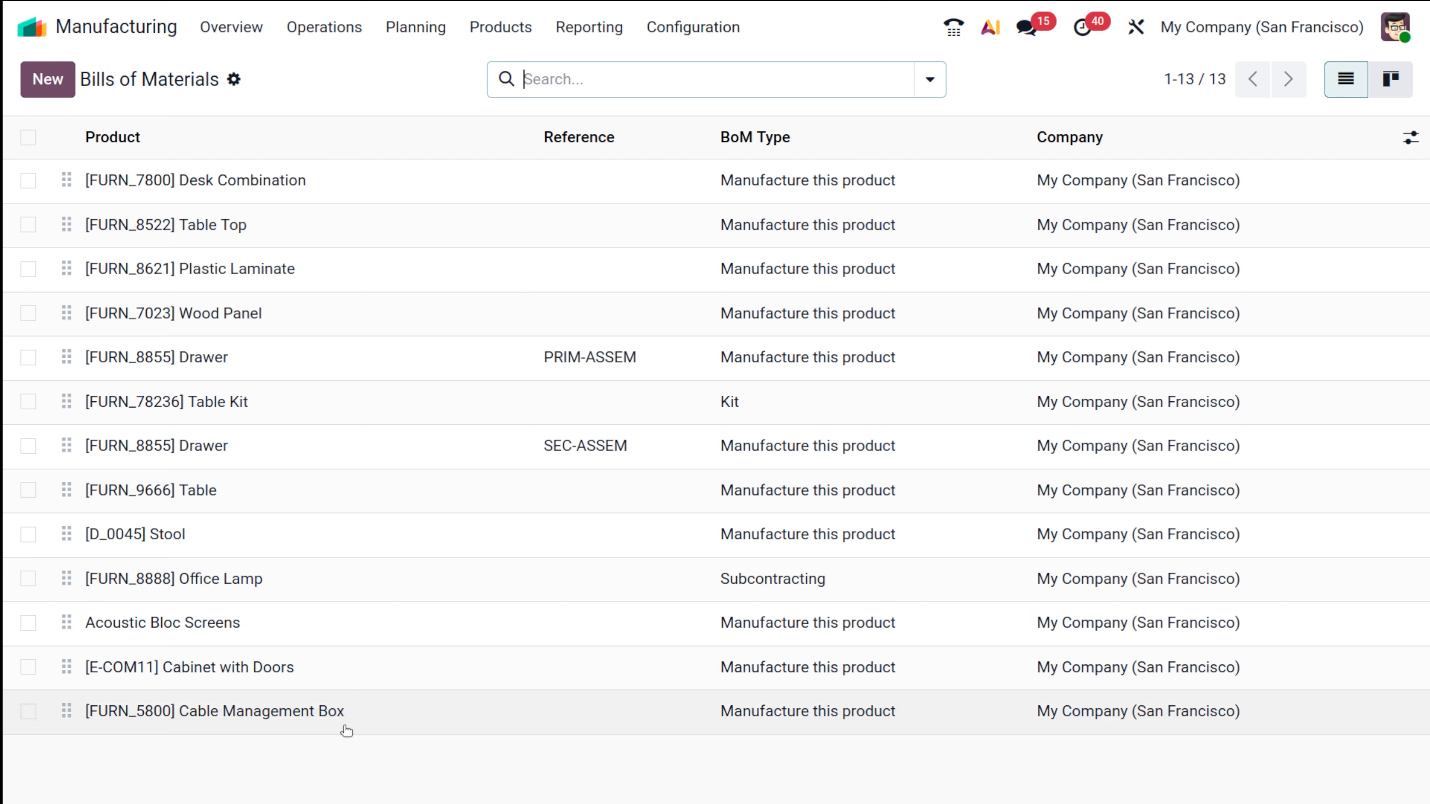
Open the [FURN_5800] Cable Management Box bill and start a new operation in its Operations section.
click(368, 719)
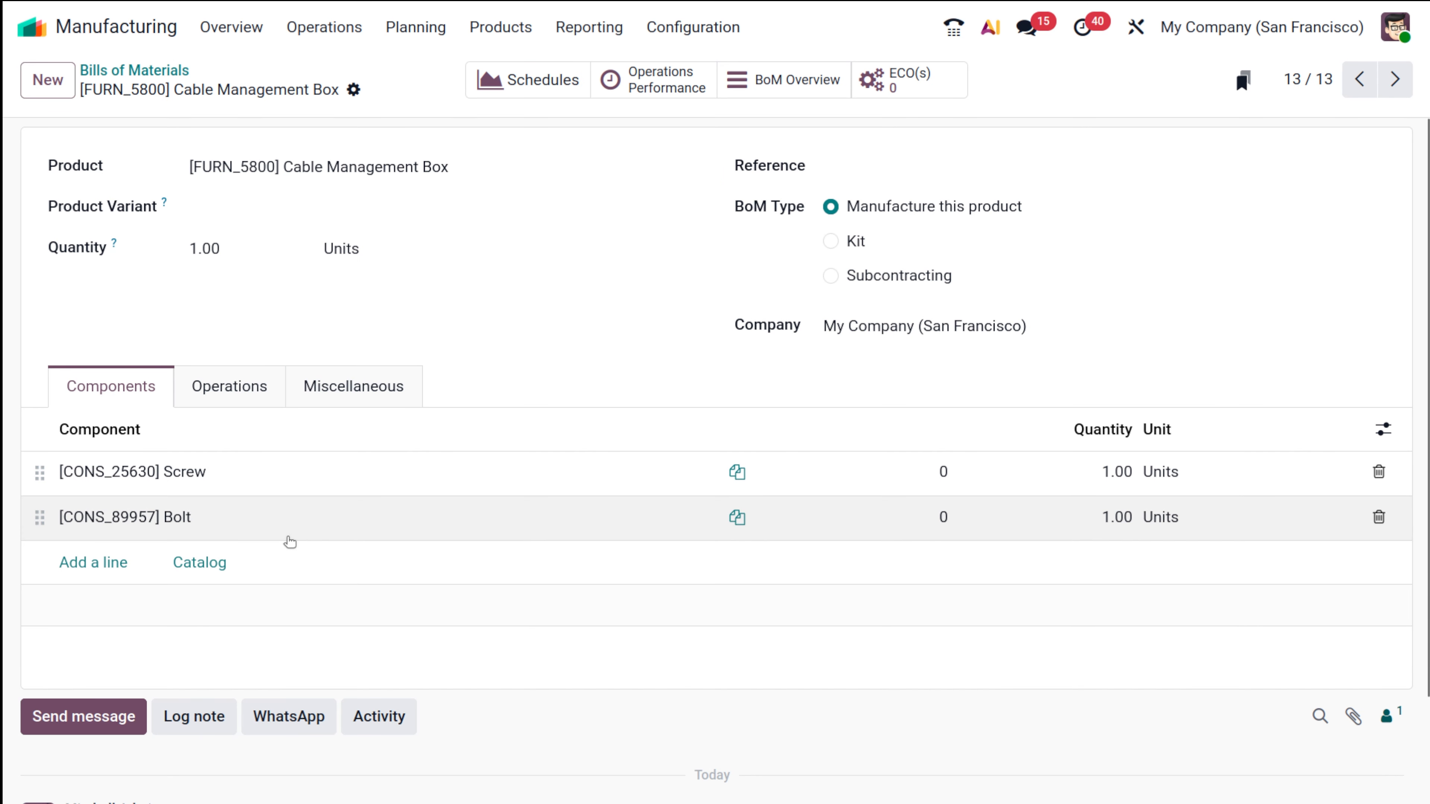
click(214, 386)
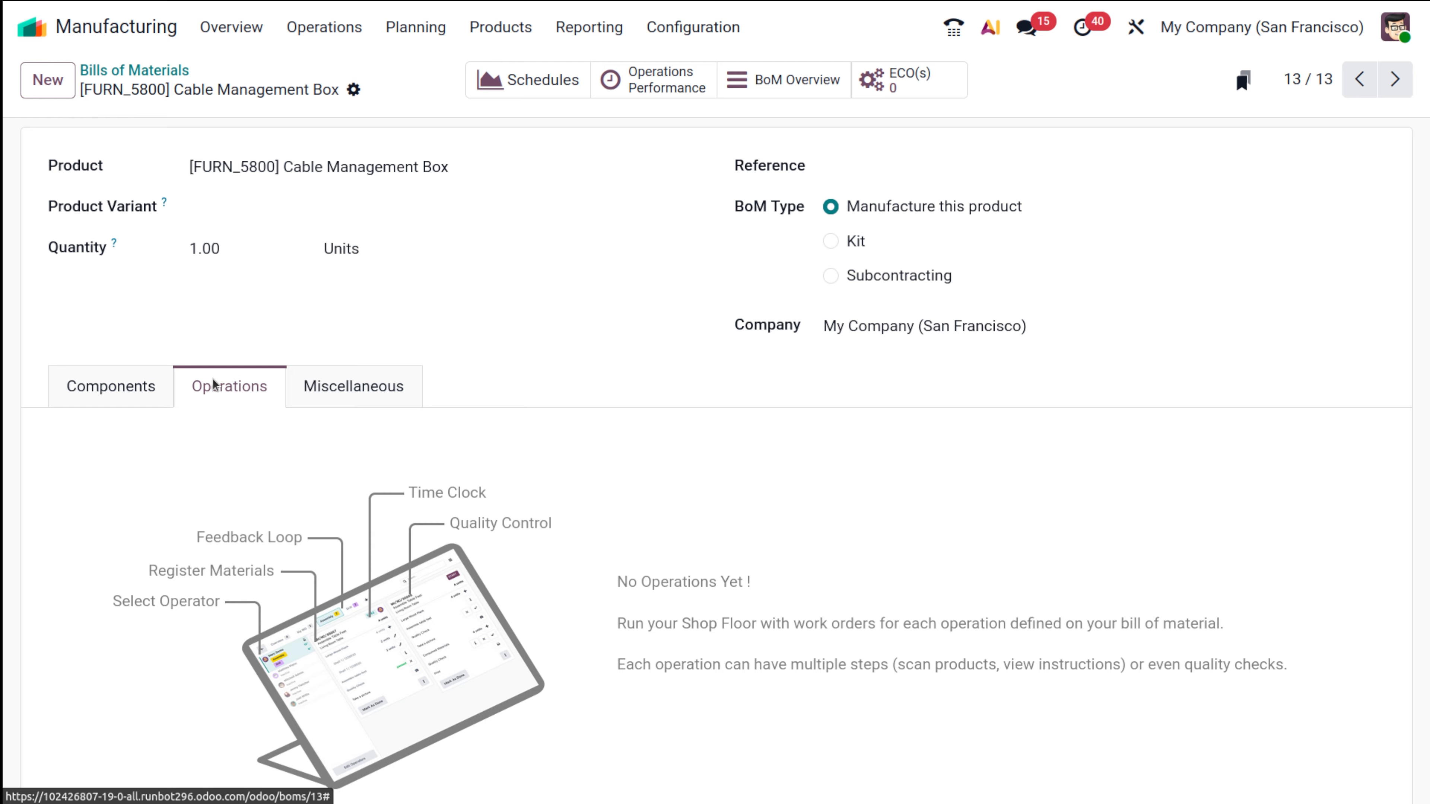
scroll(213, 384, down, 5)
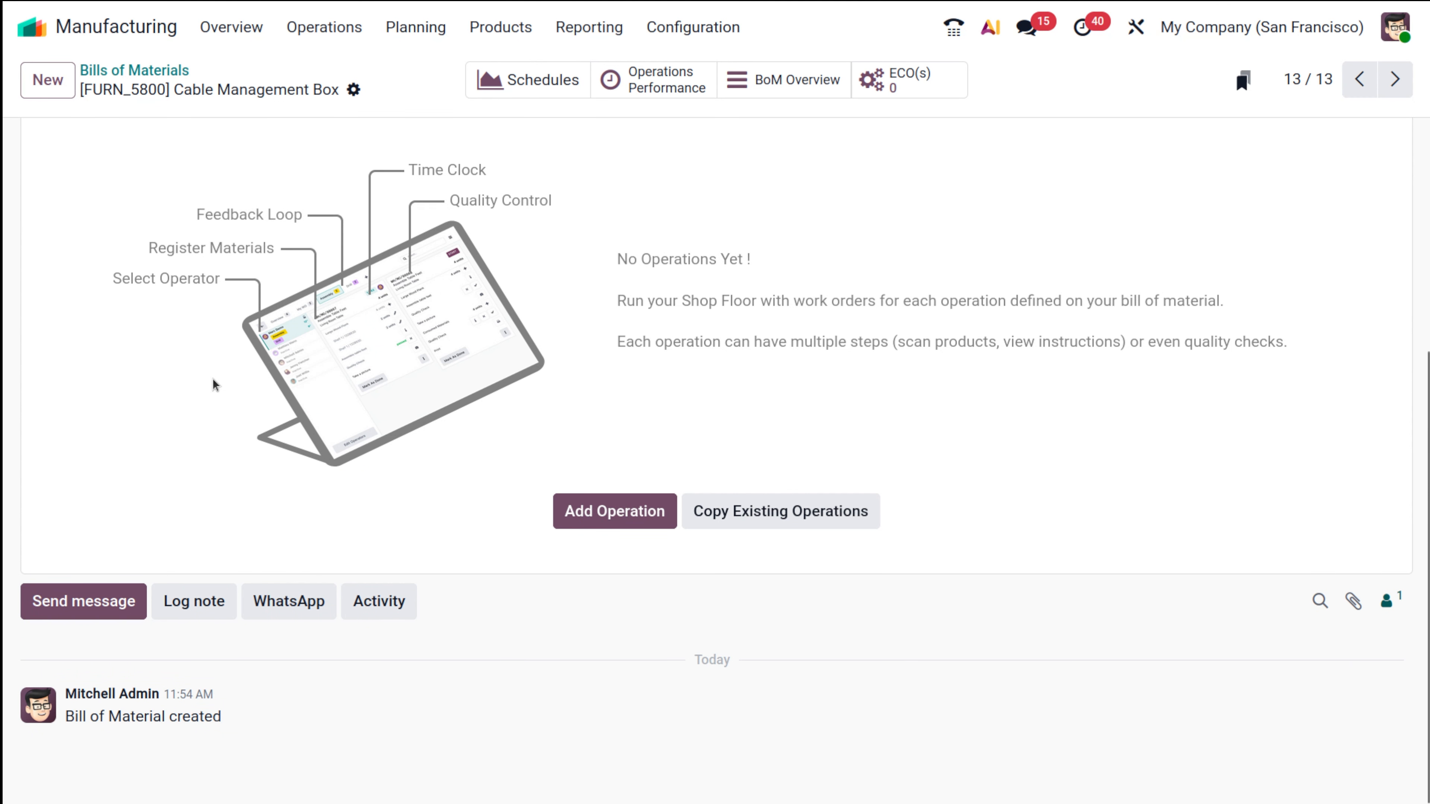
scroll(646, 515, up, 3)
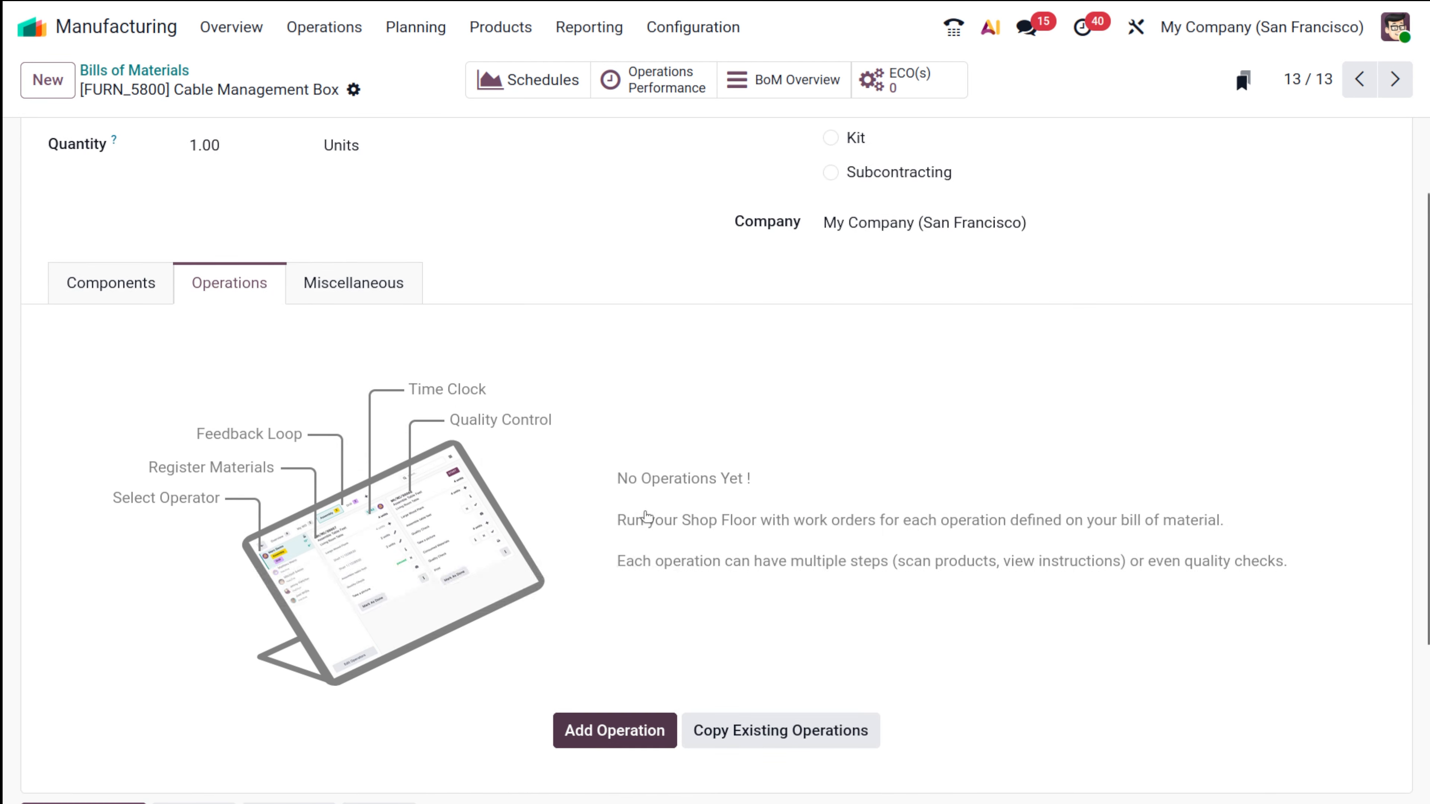
scroll(647, 515, down, 3)
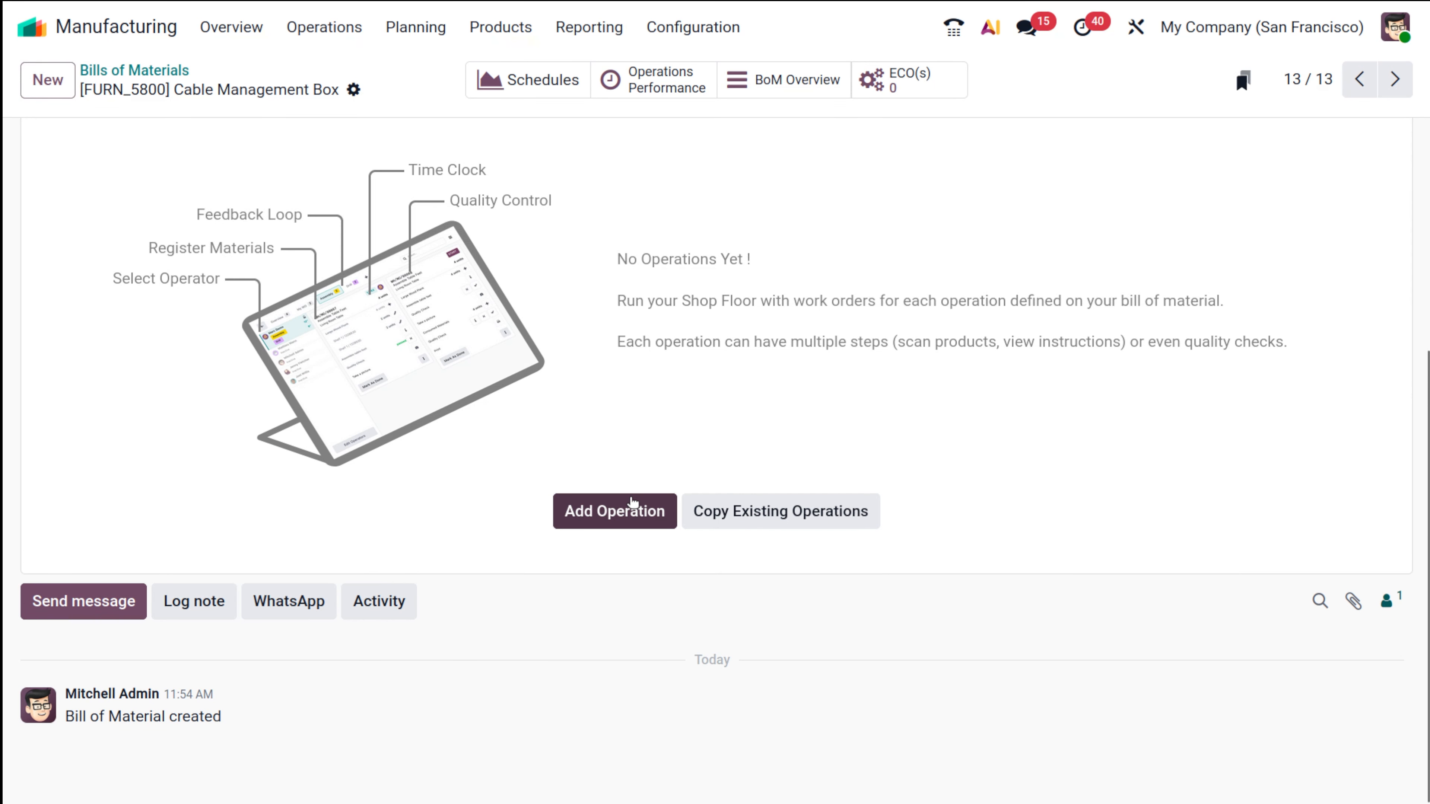
click(633, 502)
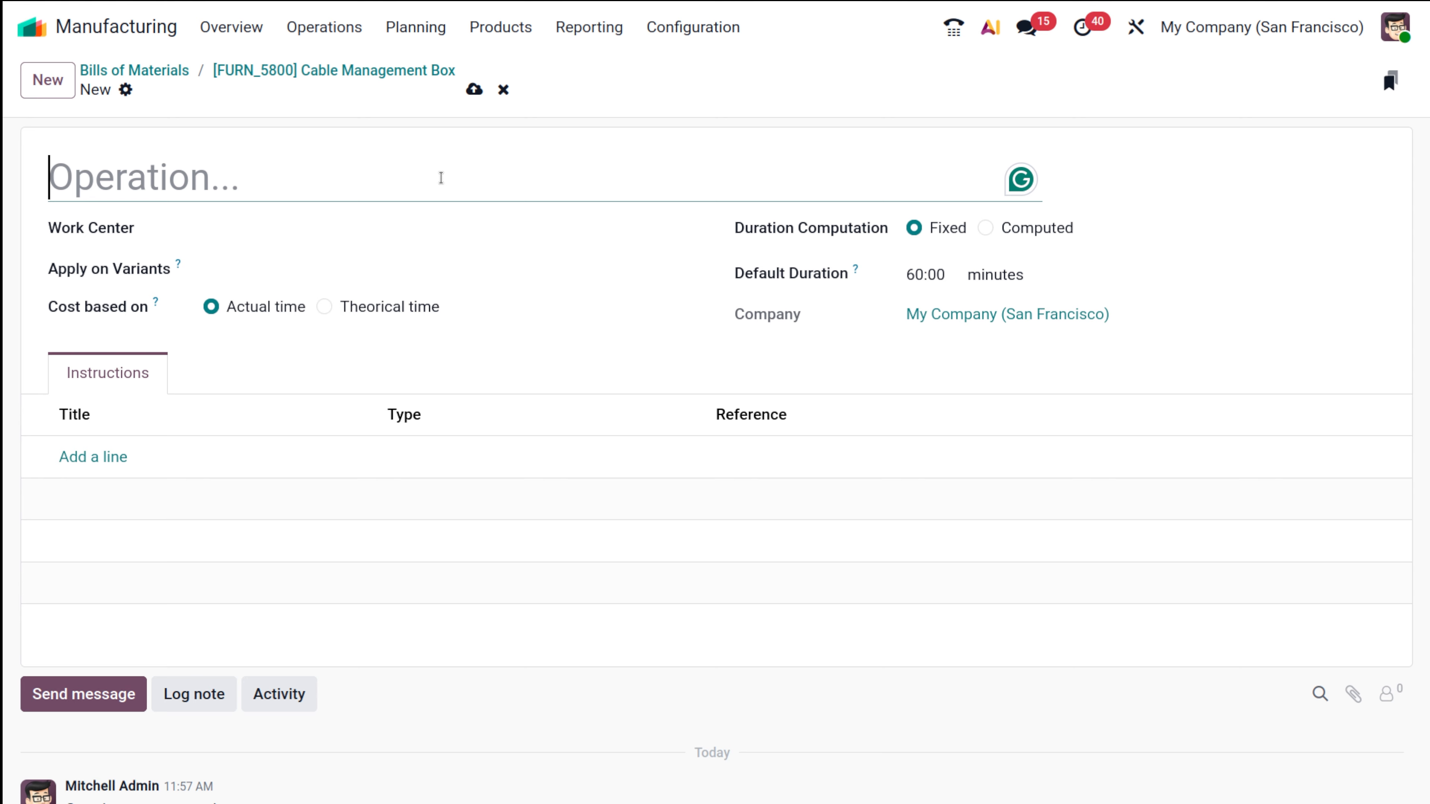
Name the operation Box creation and assign it to the Assembly 2 work center.
text(Box )
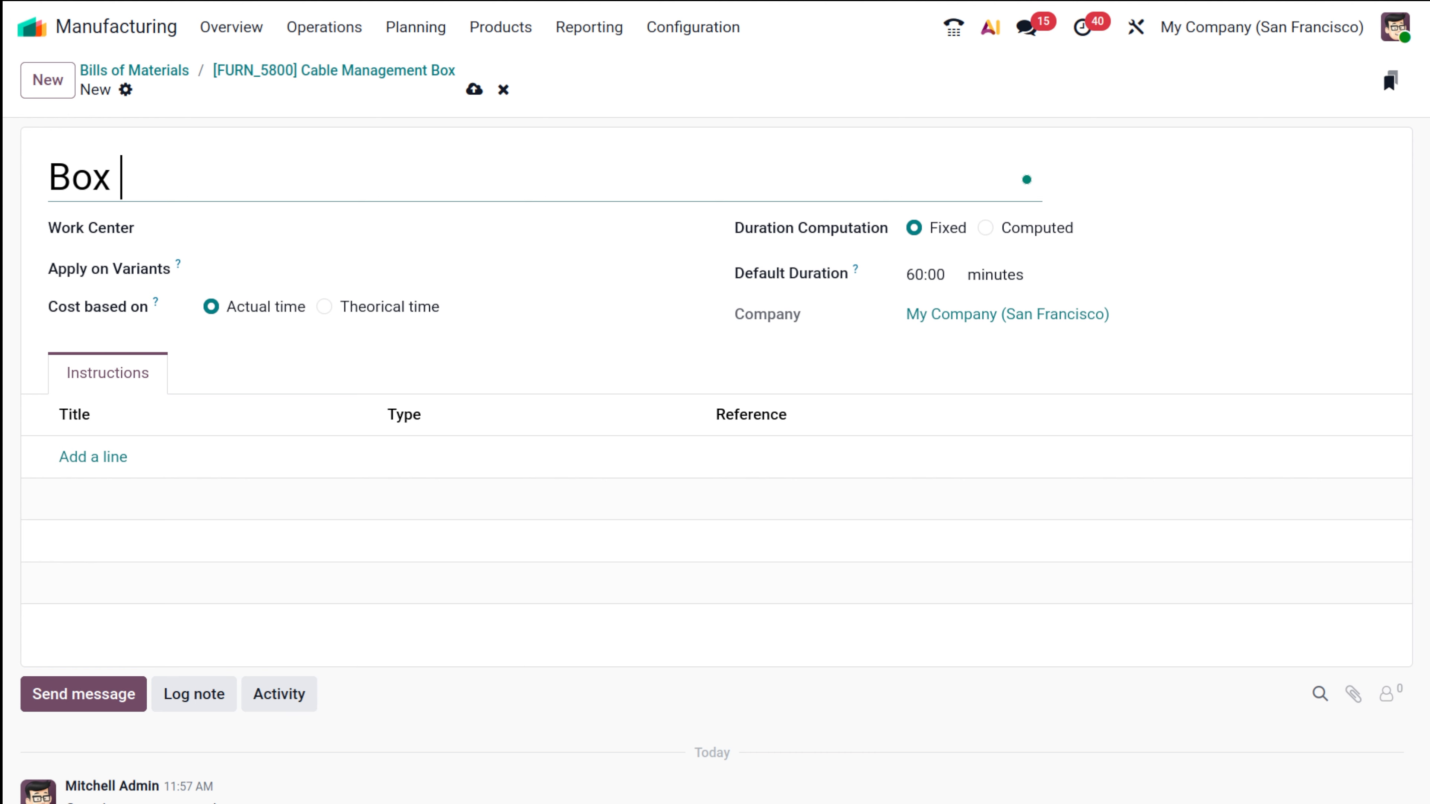
text(creation)
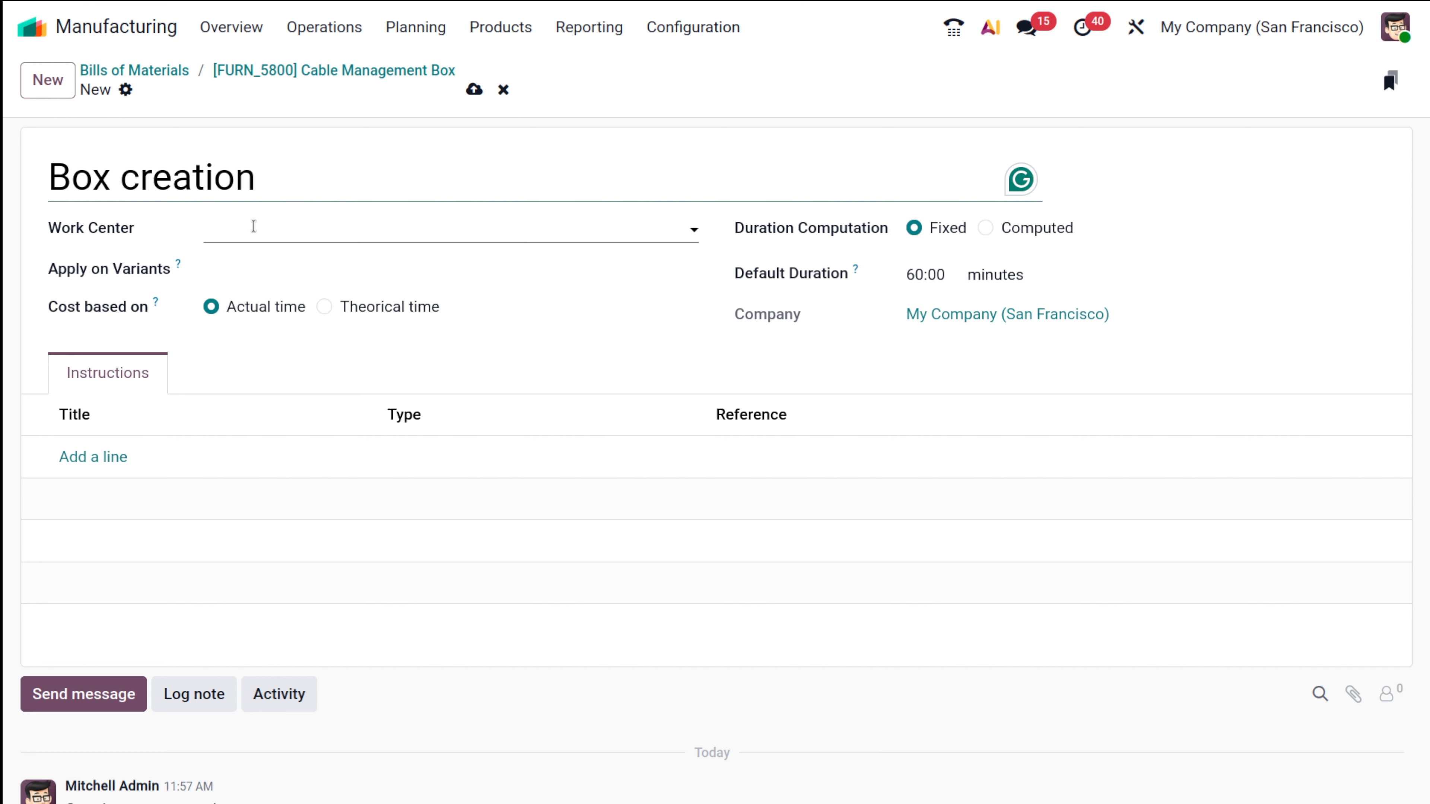
click(252, 227)
click(323, 333)
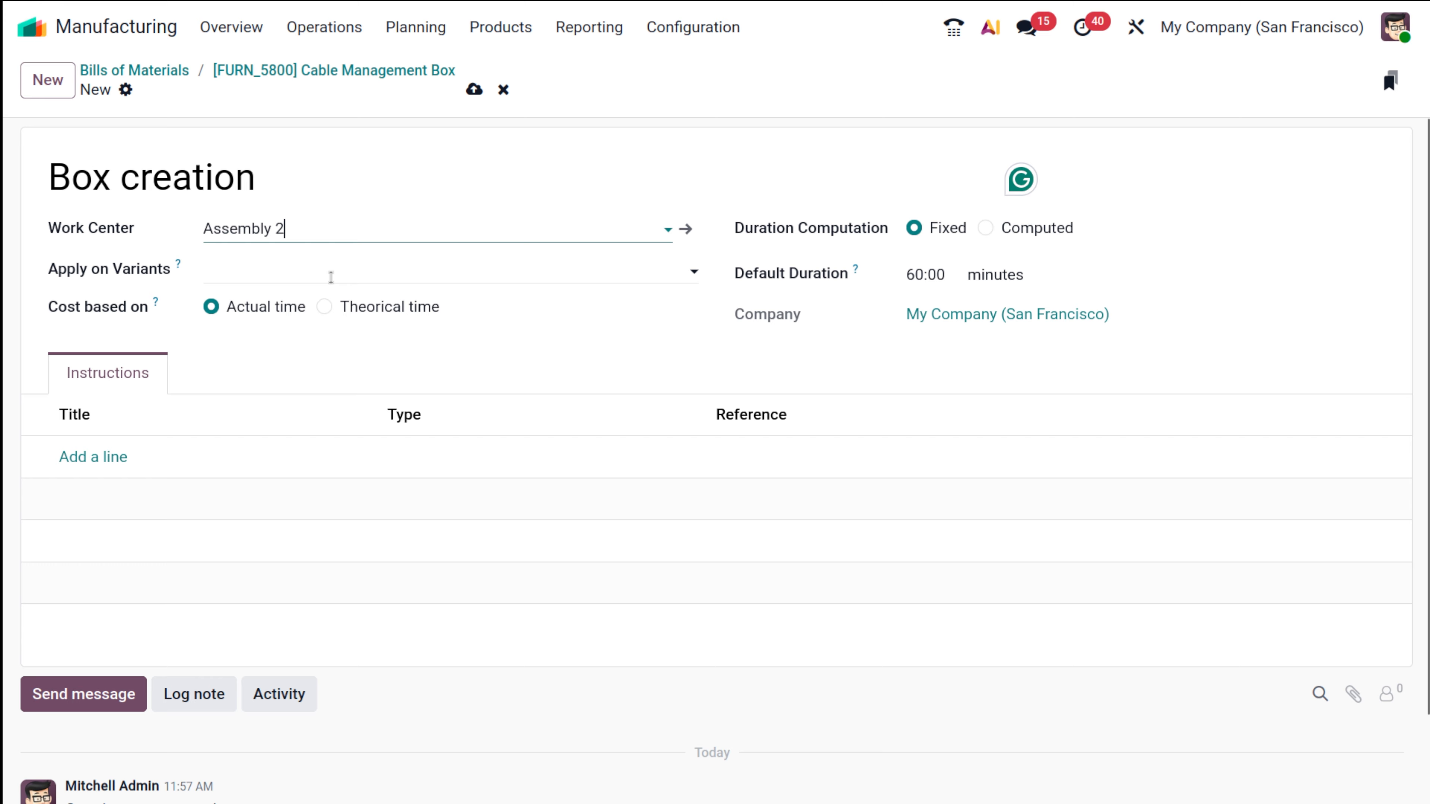
click(358, 276)
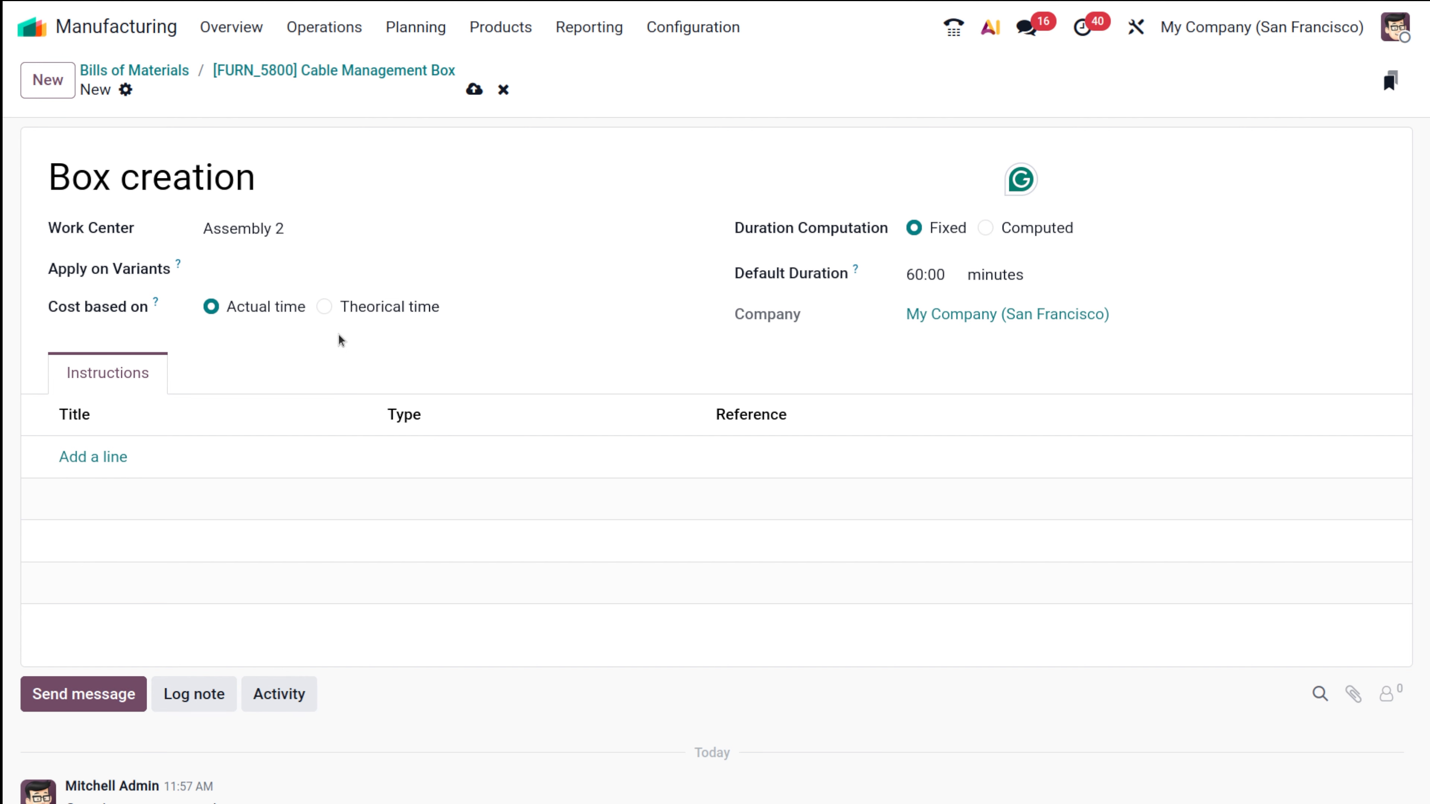
Start an instruction line for the operation and look through the slash commands for its description, leaving the description empty.
click(96, 457)
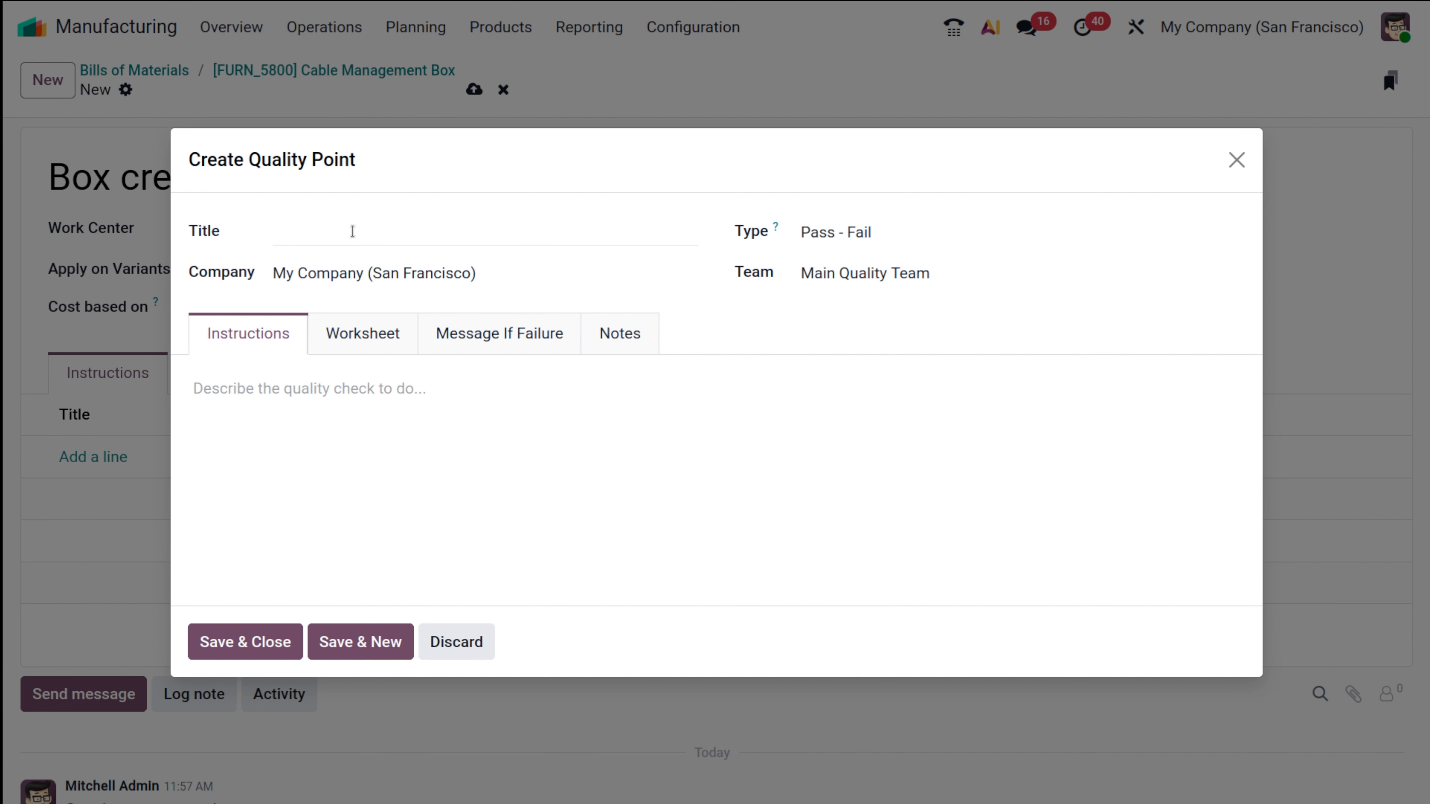
click(280, 392)
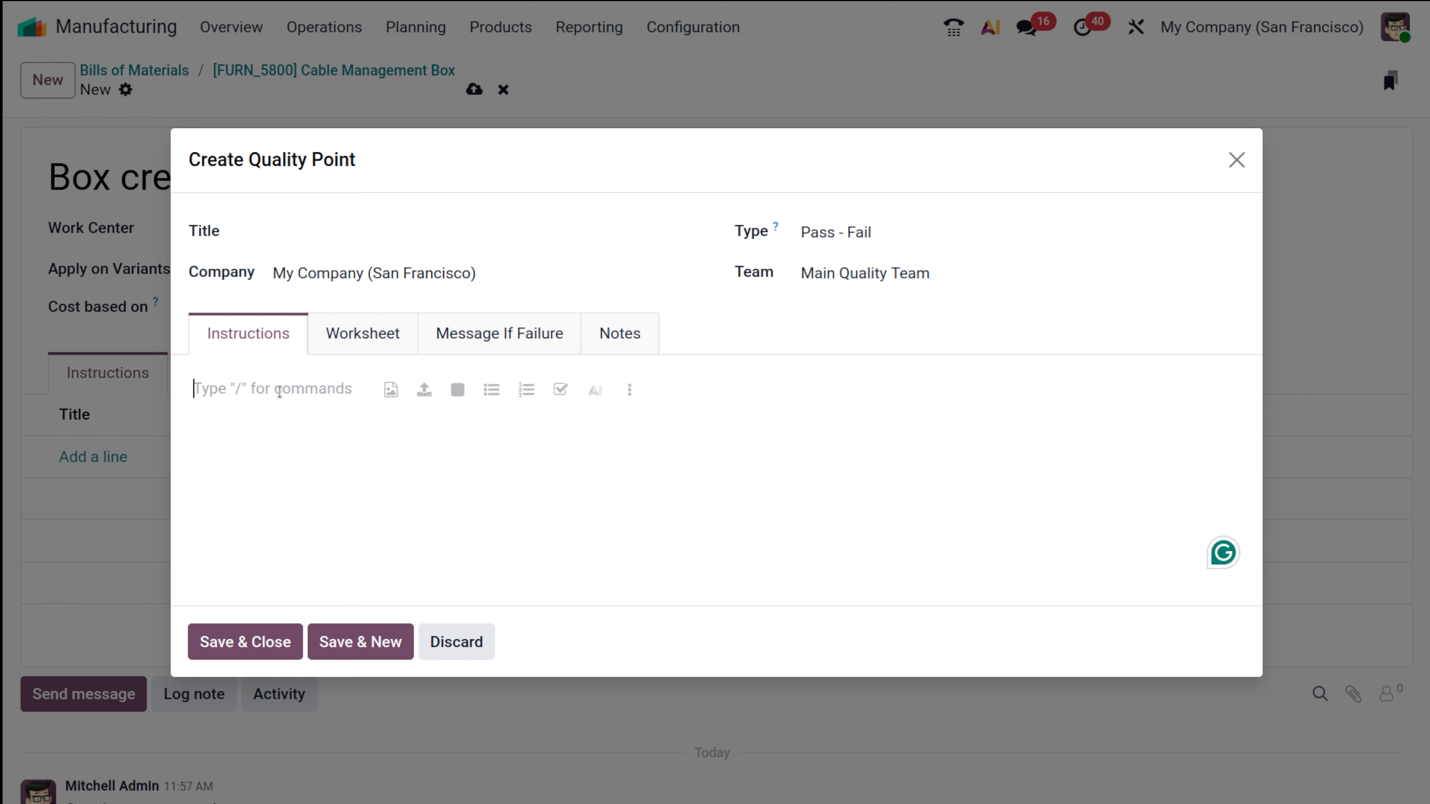
text(/)
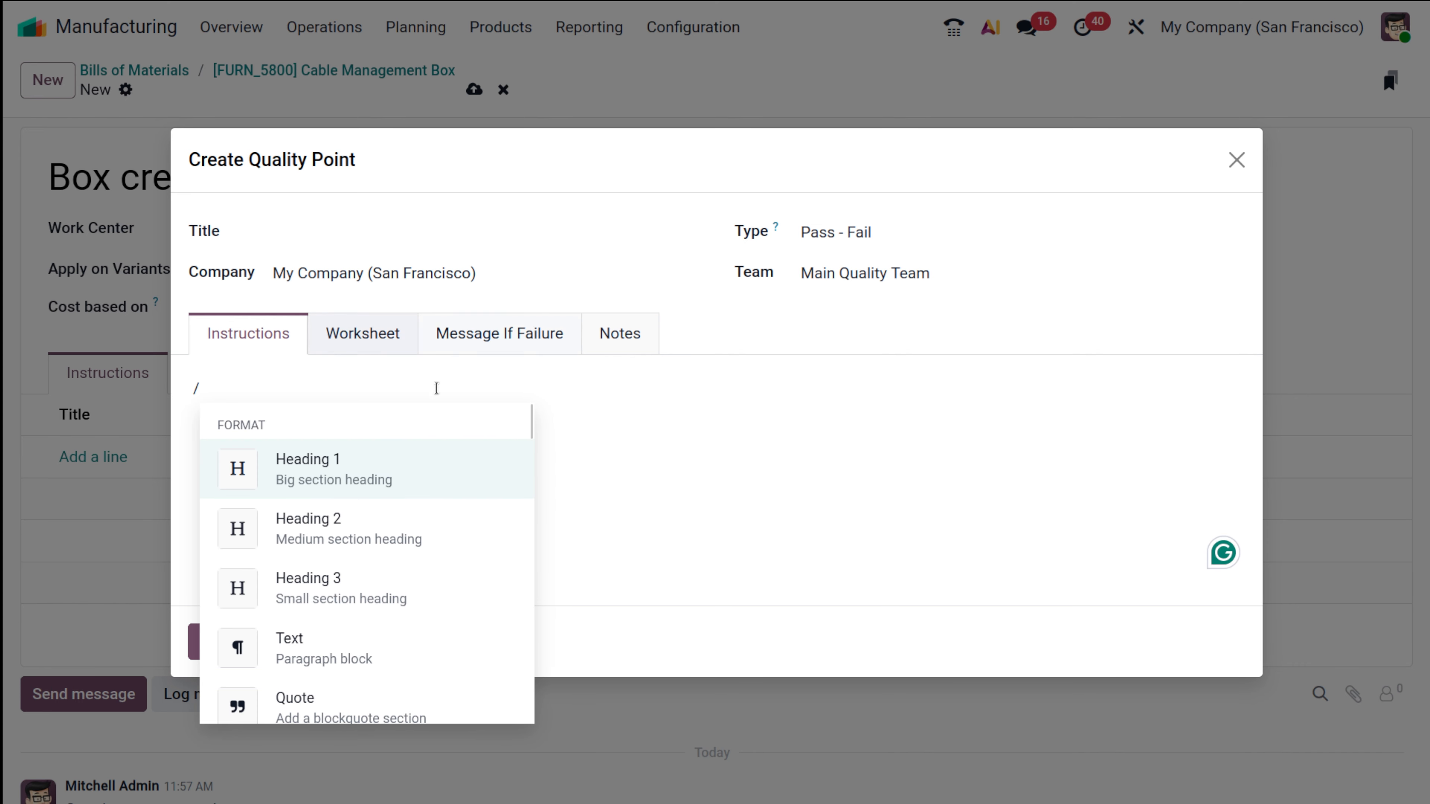
scroll(378, 598, down, 15)
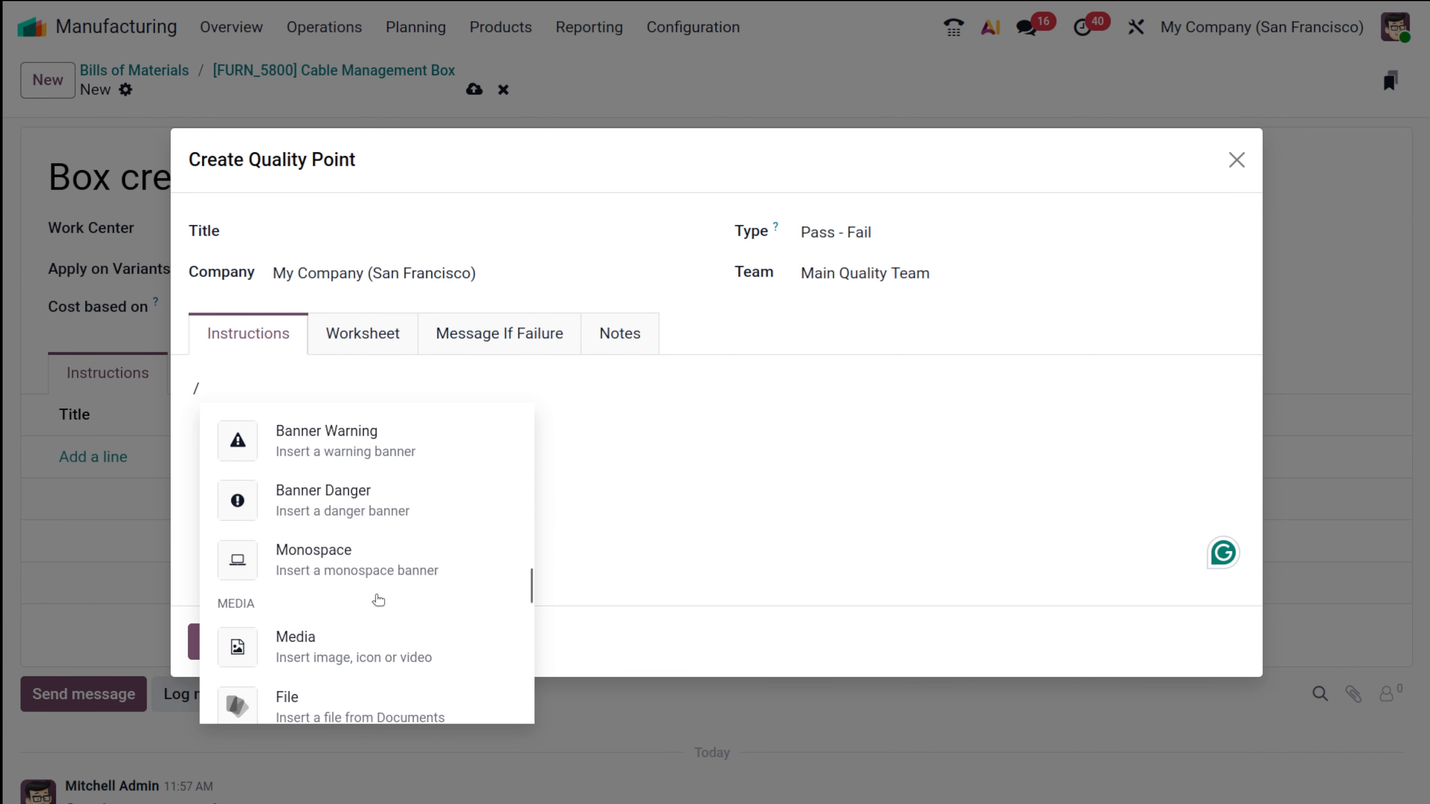
scroll(379, 600, down, 2)
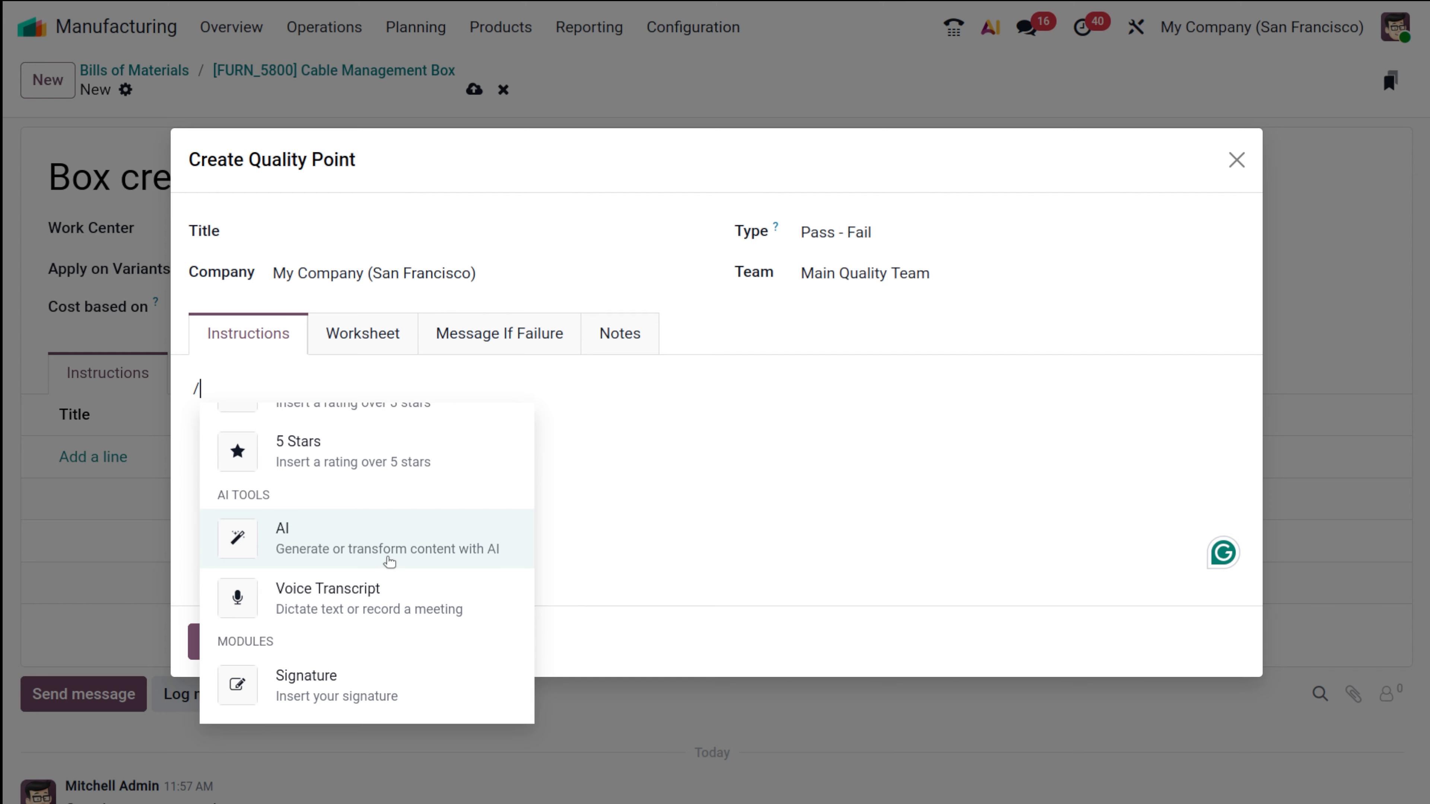
scroll(389, 561, up, 6)
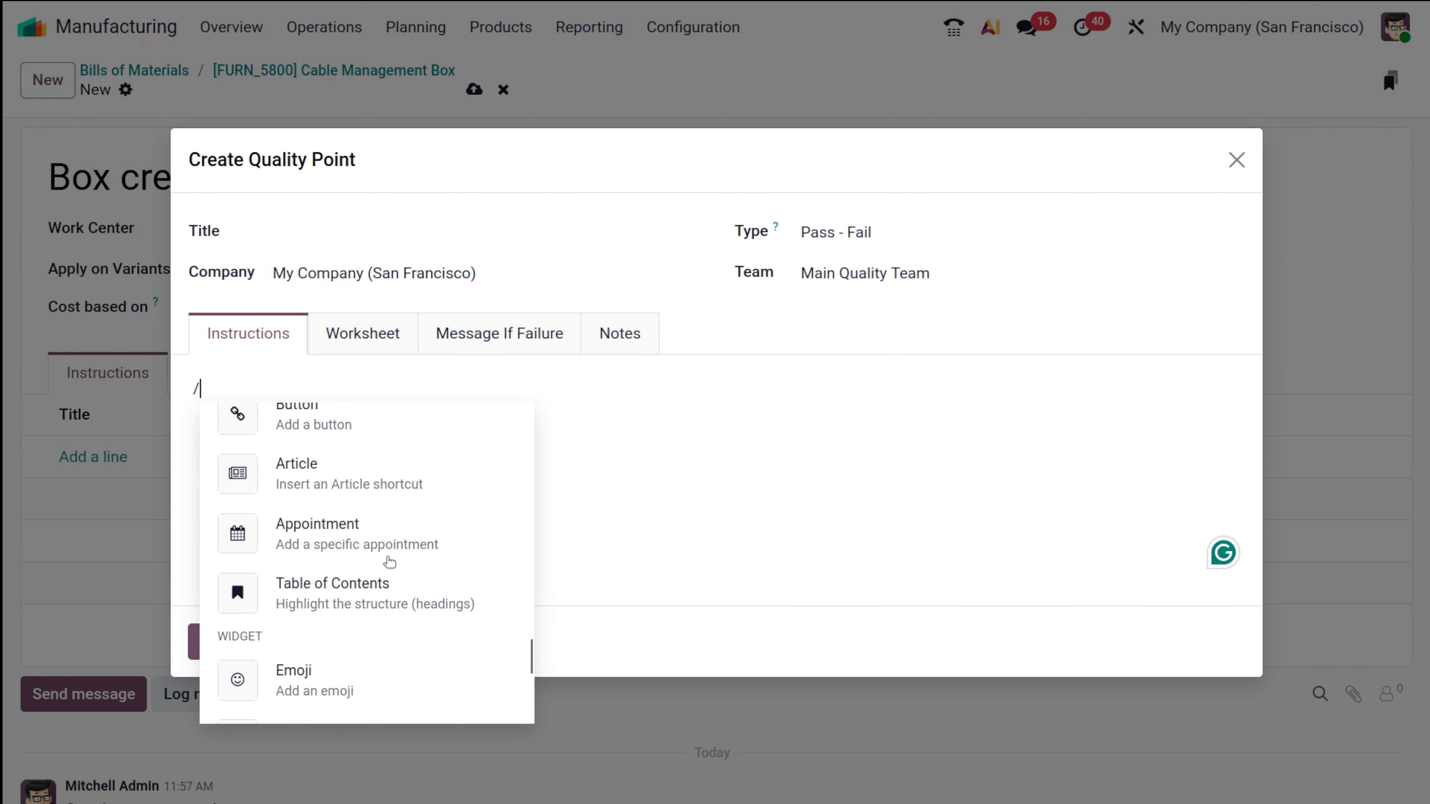
scroll(389, 561, up, 5)
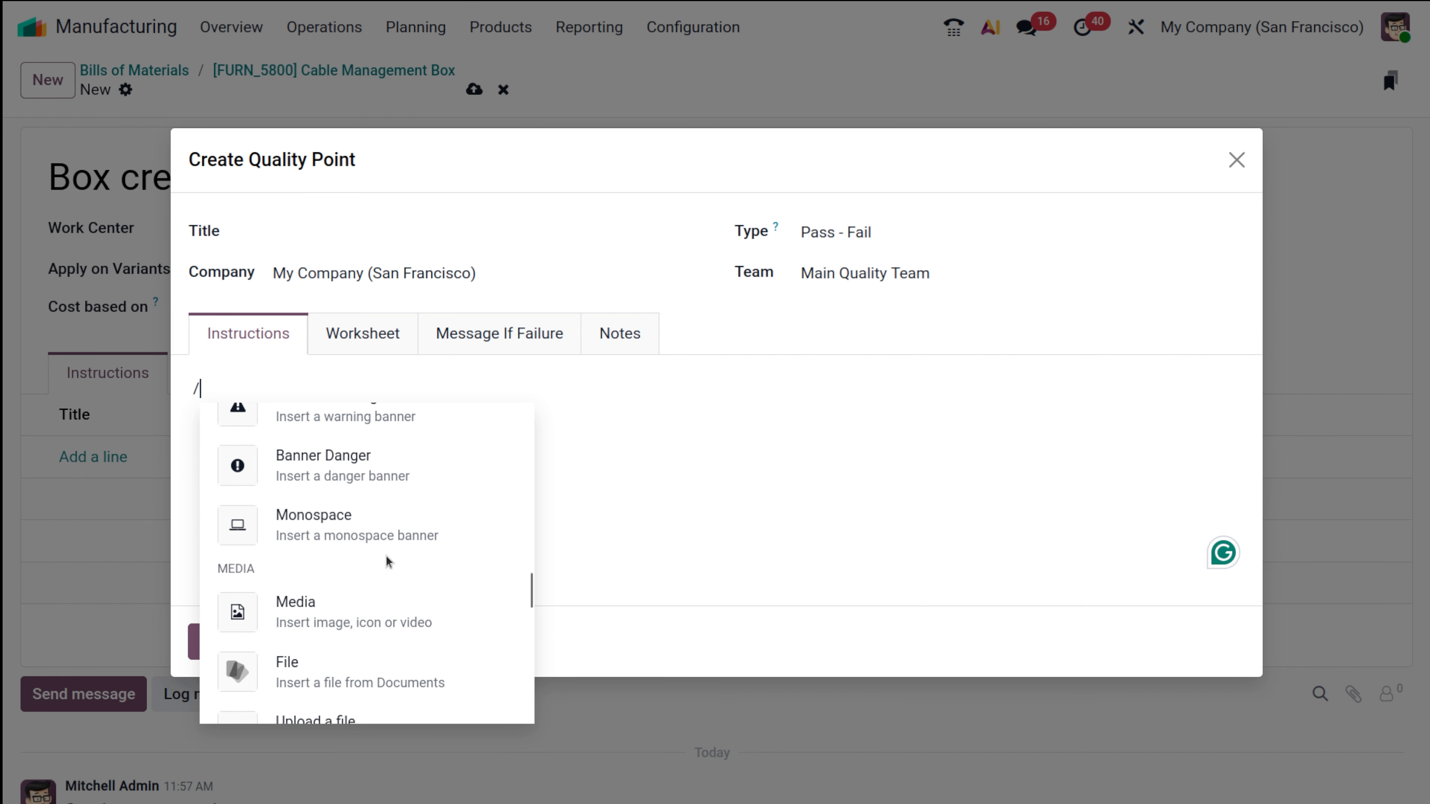
scroll(389, 561, up, 4)
click(753, 488)
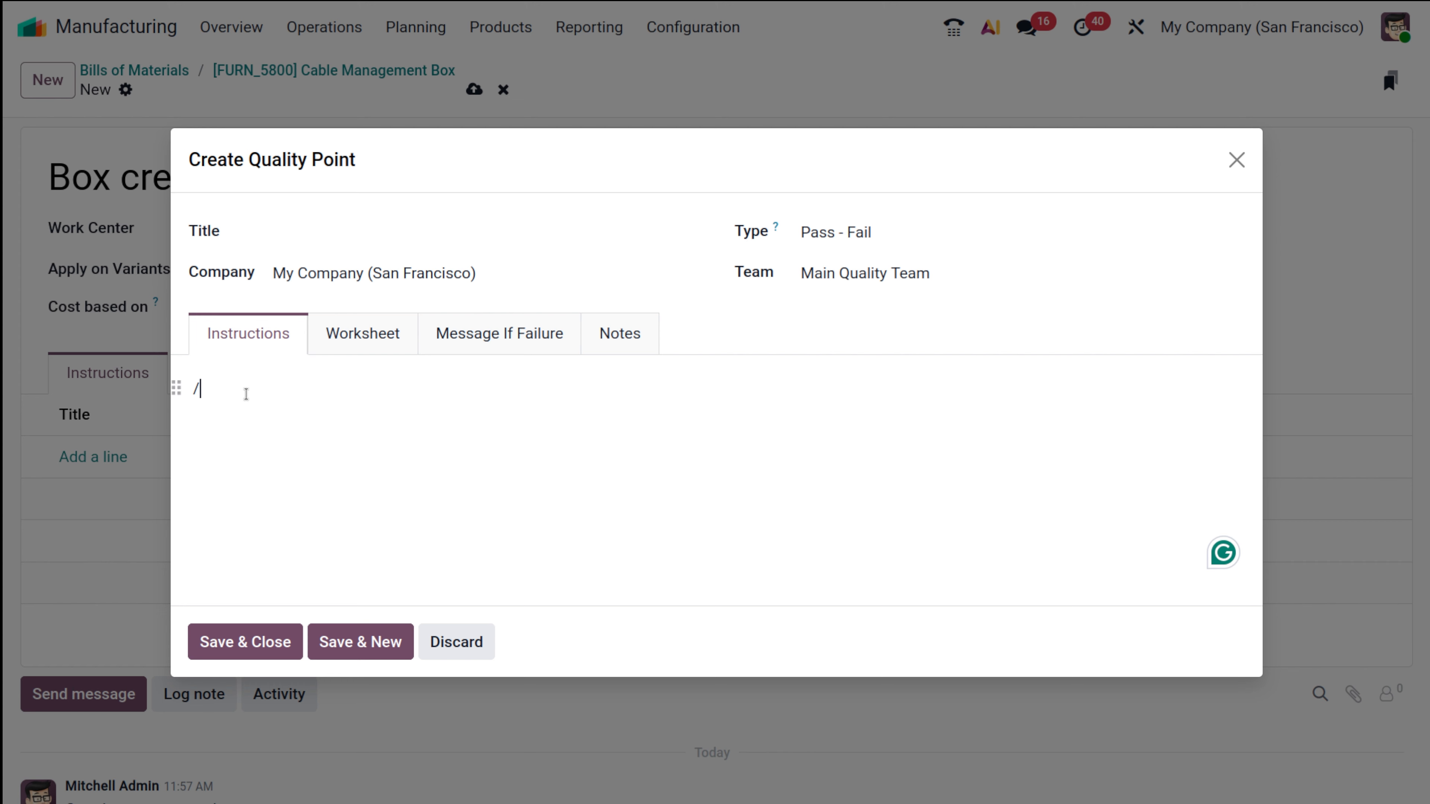
key(BackSpace)
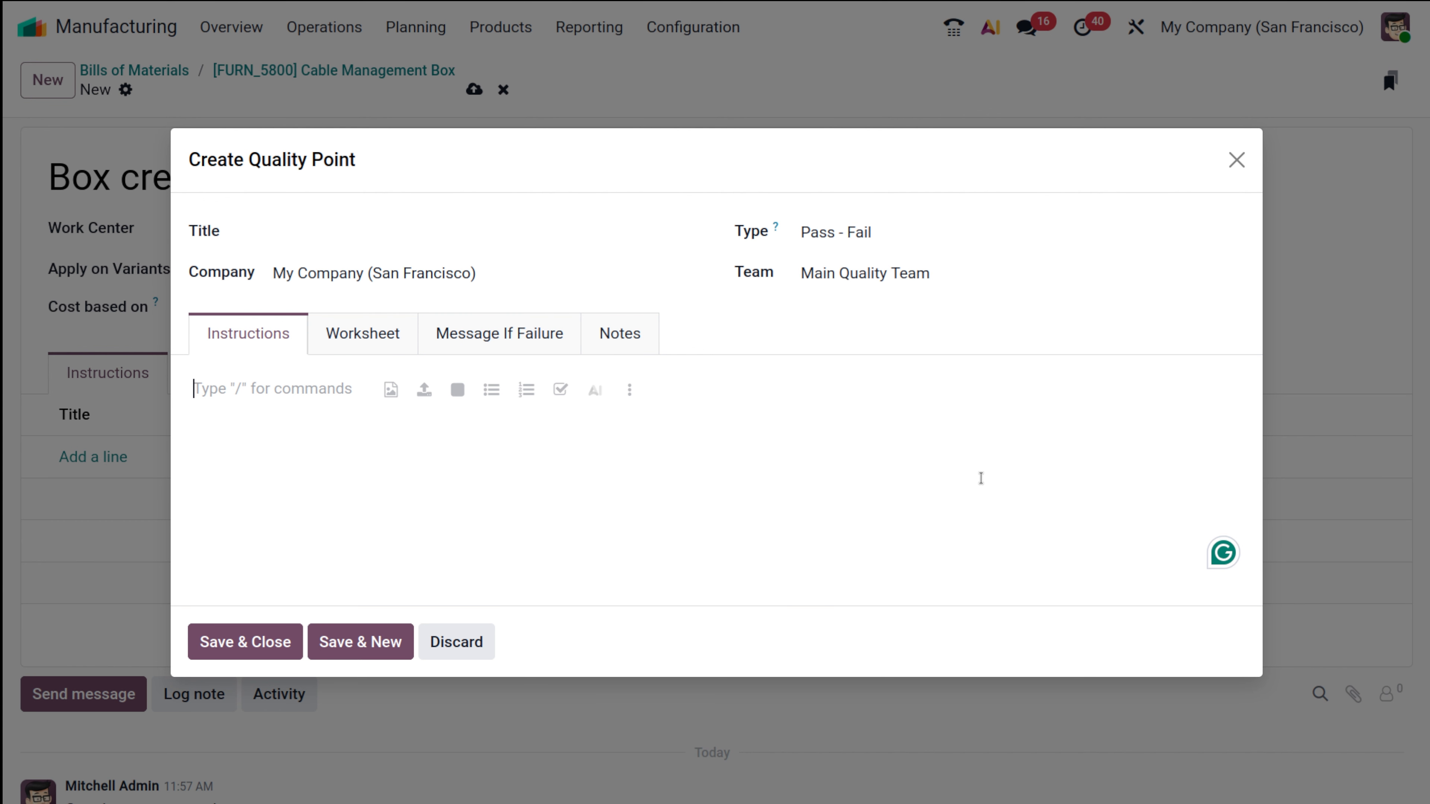
Title the Pass - Fail quality point production, save it and return to the Cable Management Box bill.
click(899, 226)
click(899, 225)
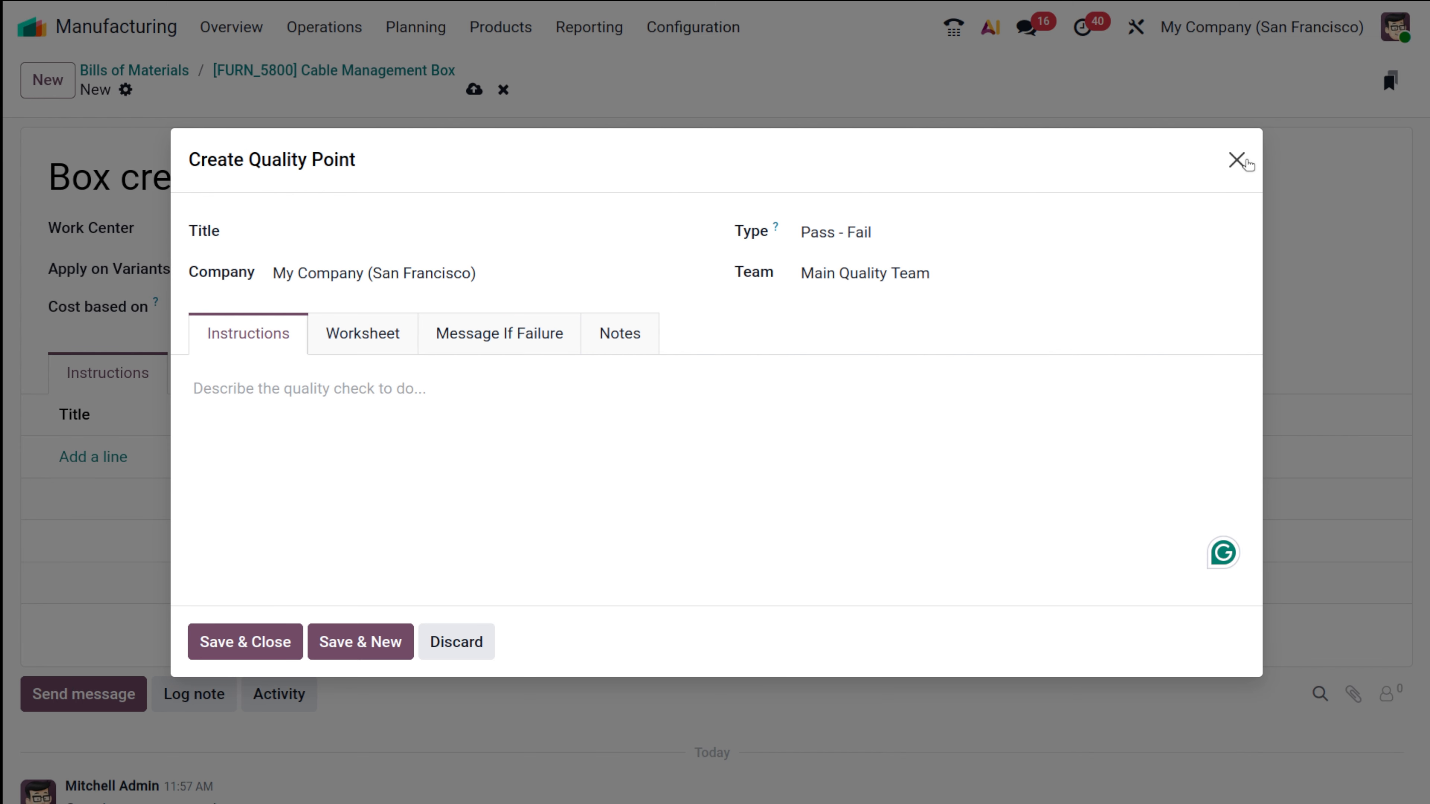
click(426, 225)
text(p)
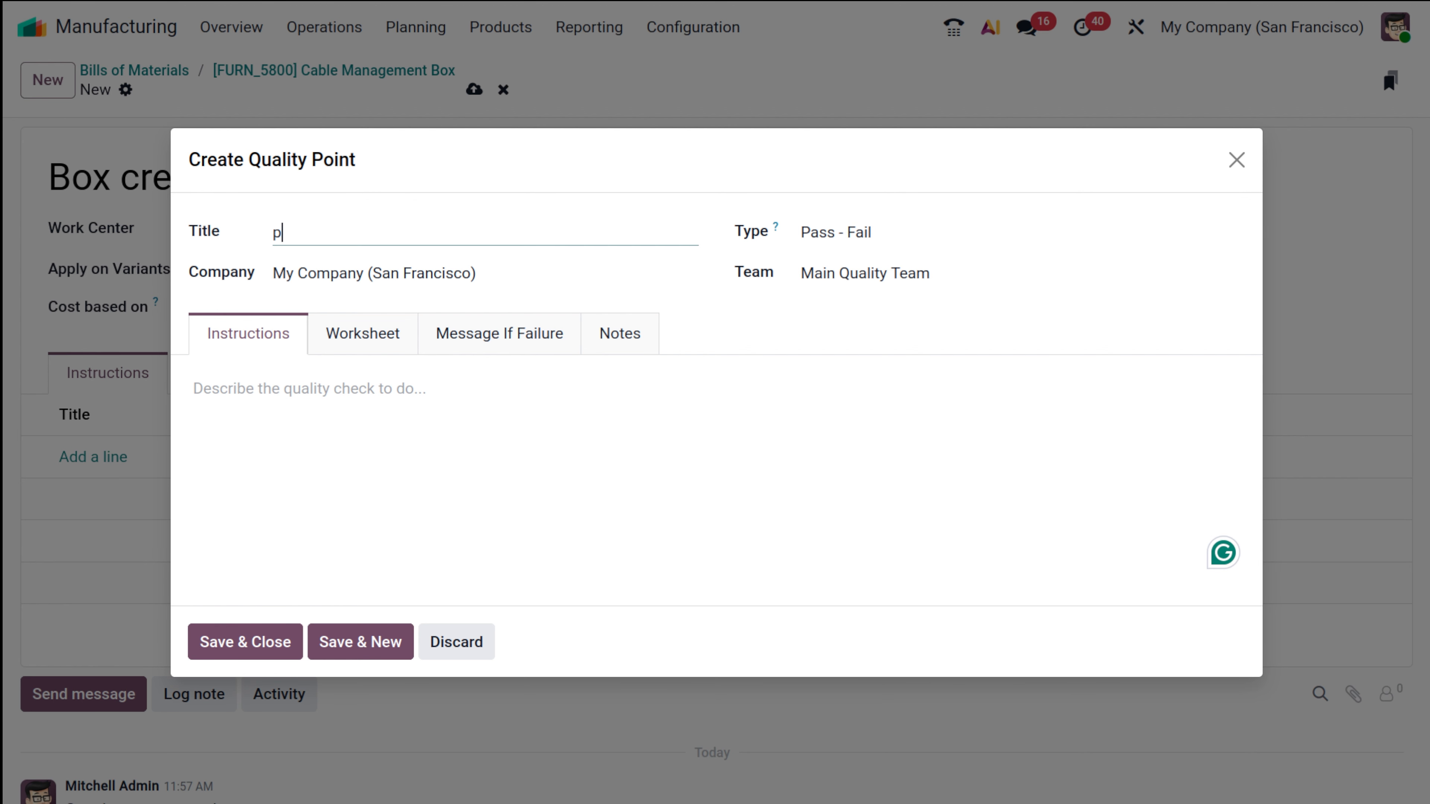
text(roduction)
click(268, 642)
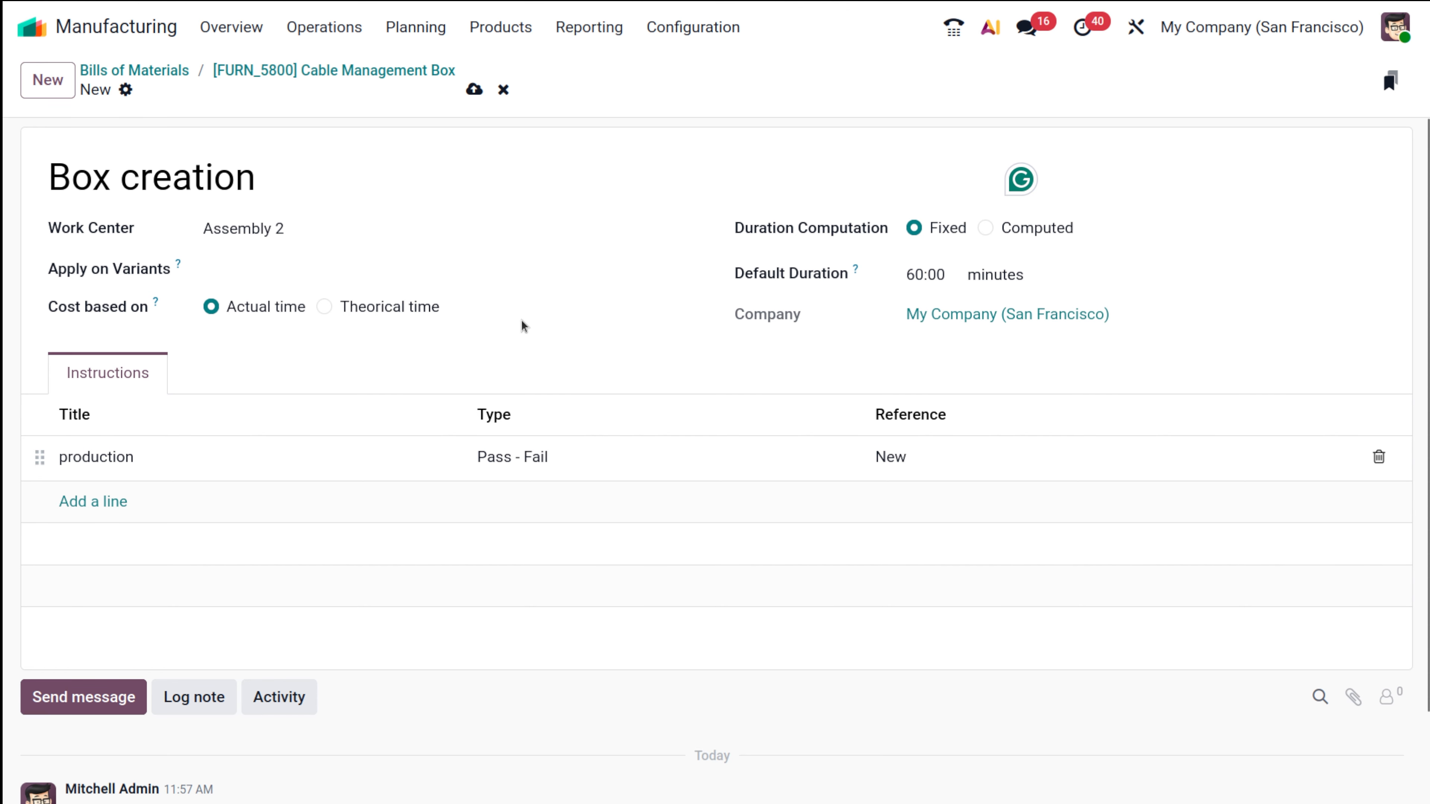
click(355, 70)
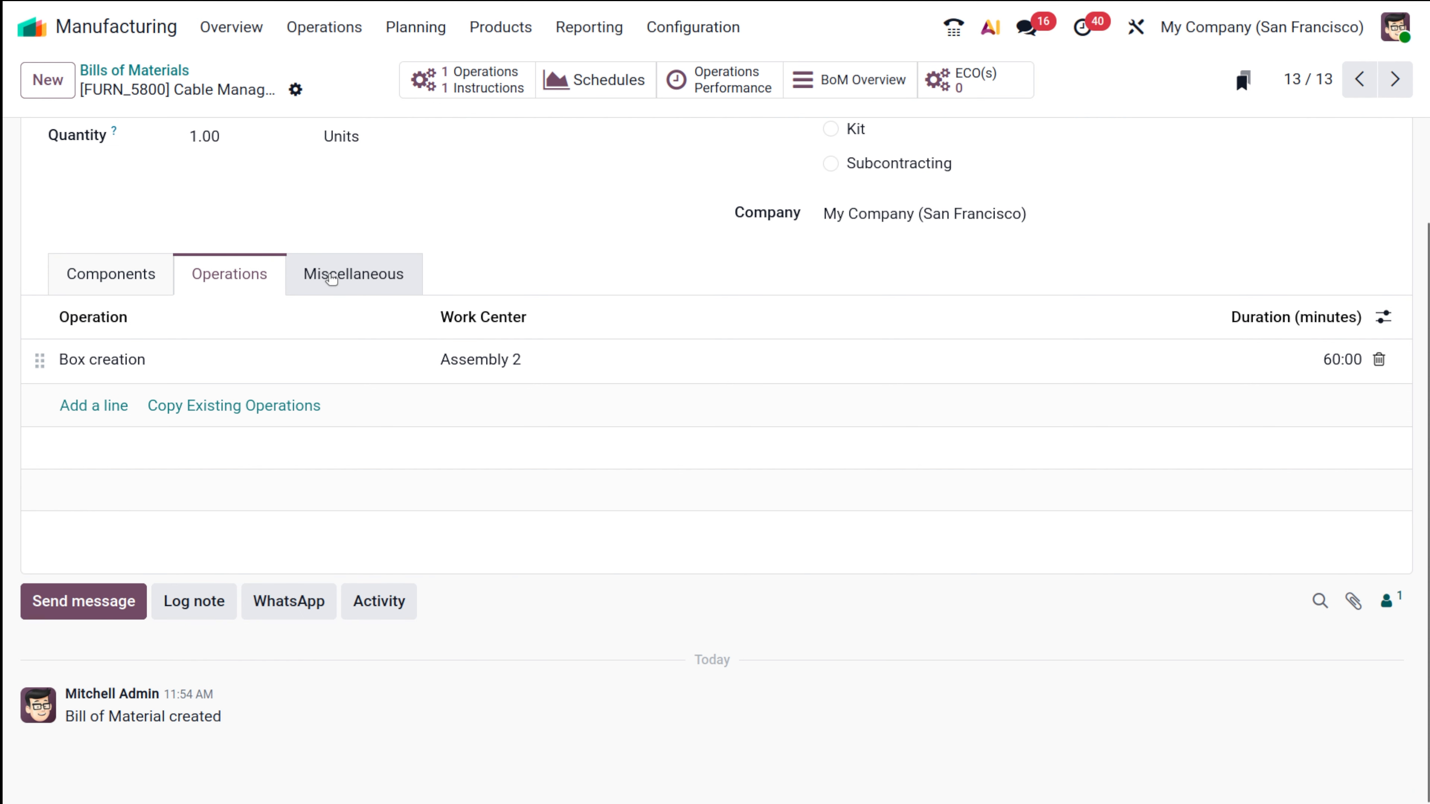
Review the bill's Miscellaneous options, including manufacturing readiness, version, flexible consumption, lead time and batch size.
click(363, 287)
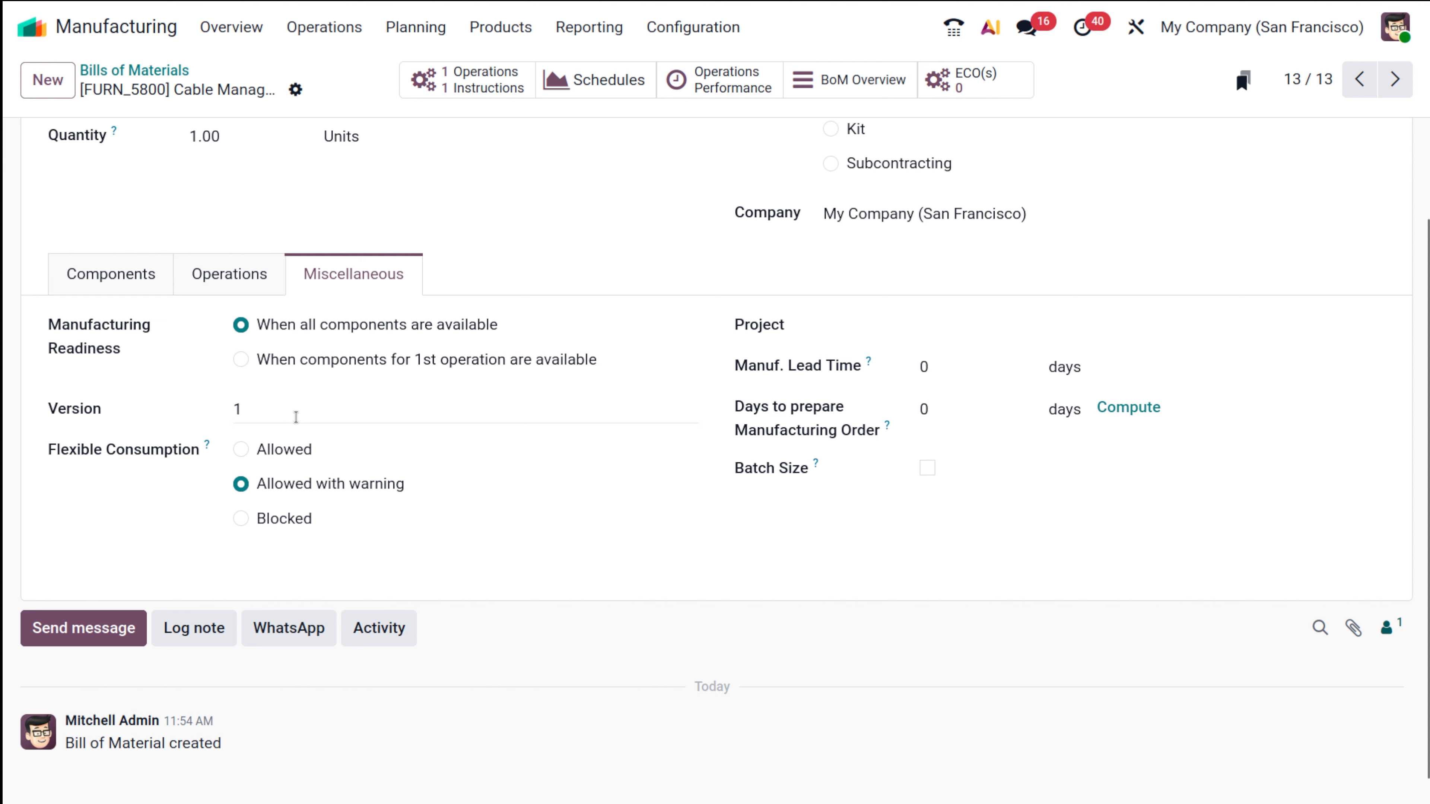
click(279, 408)
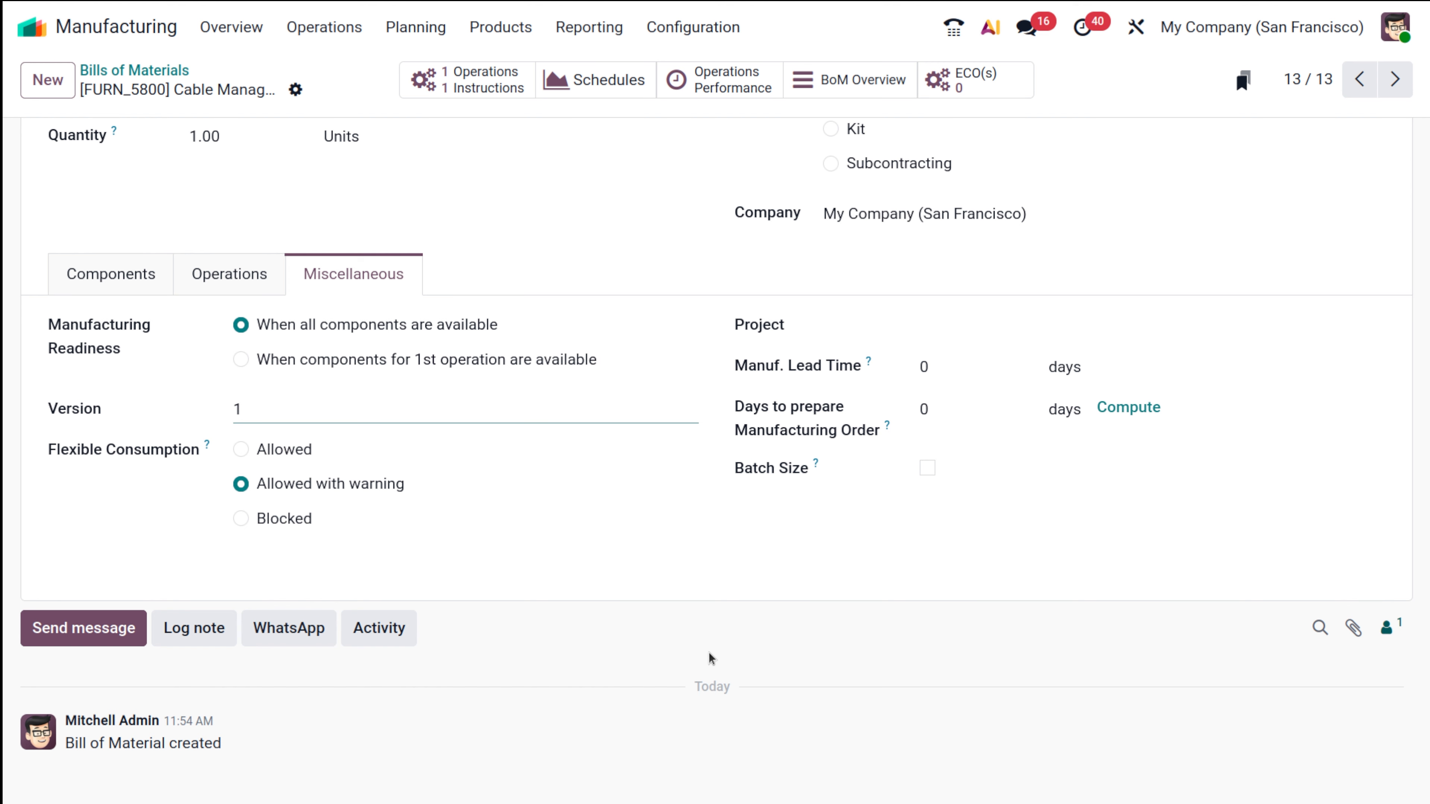
click(622, 237)
scroll(622, 237, up, 2)
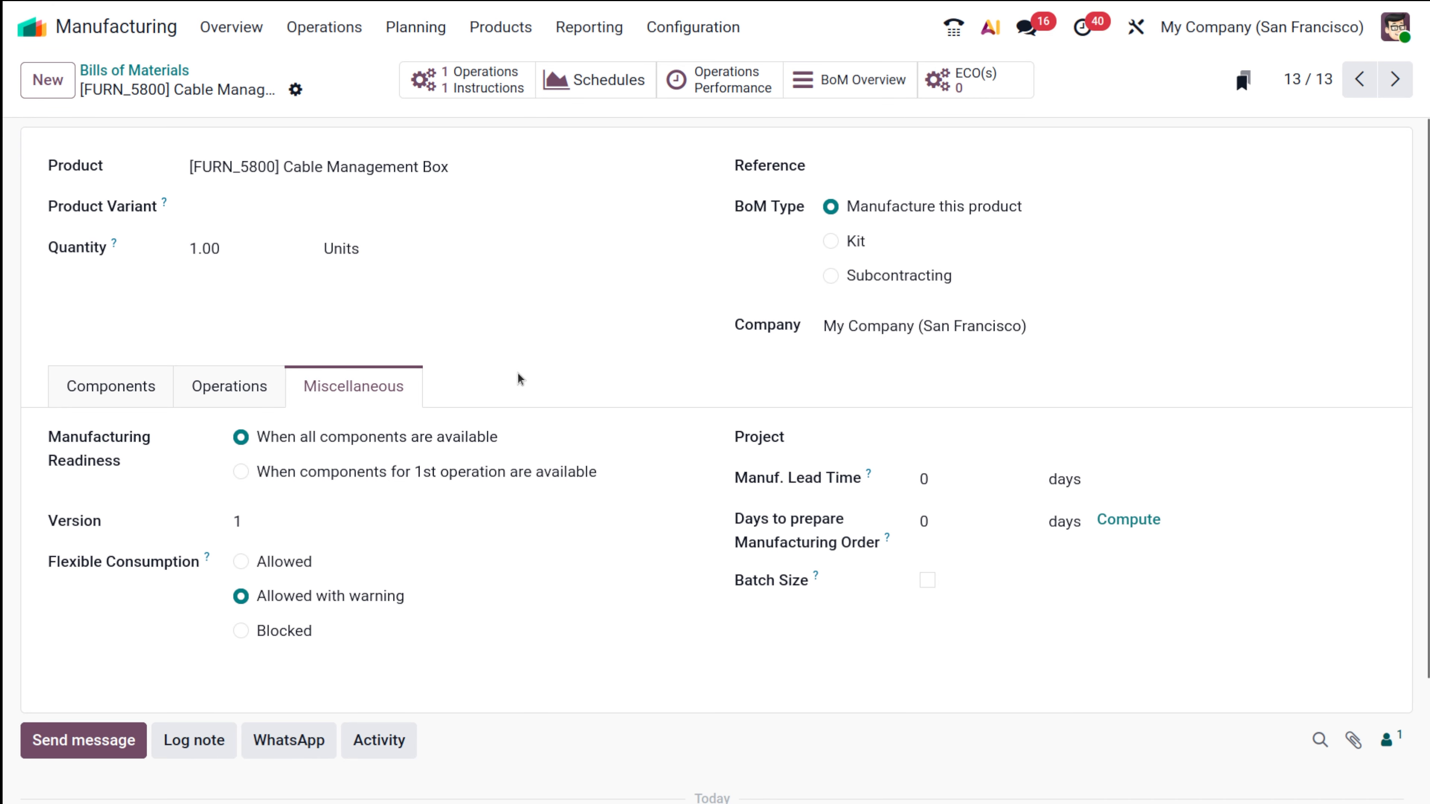
scroll(517, 378, down, 2)
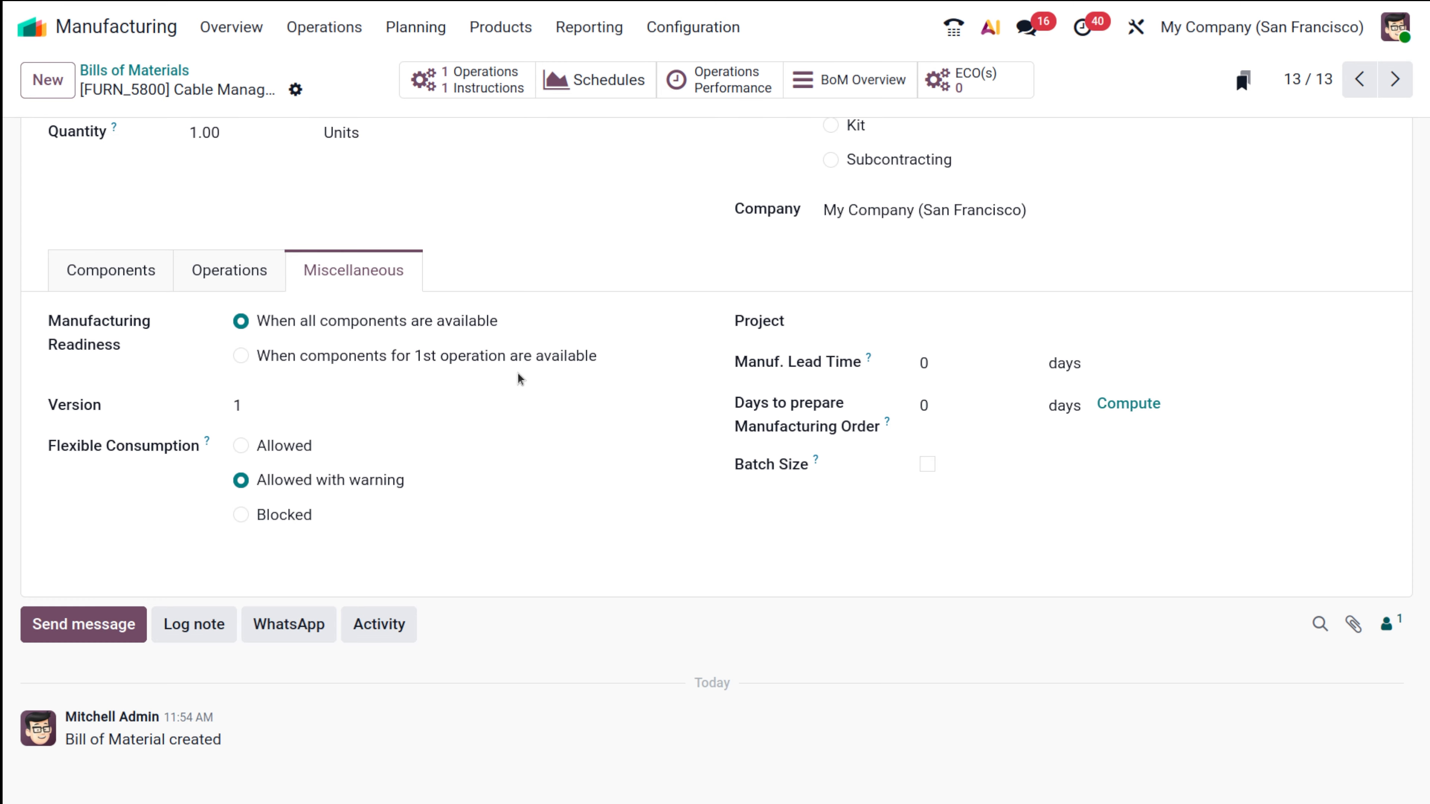
scroll(517, 372, up, 2)
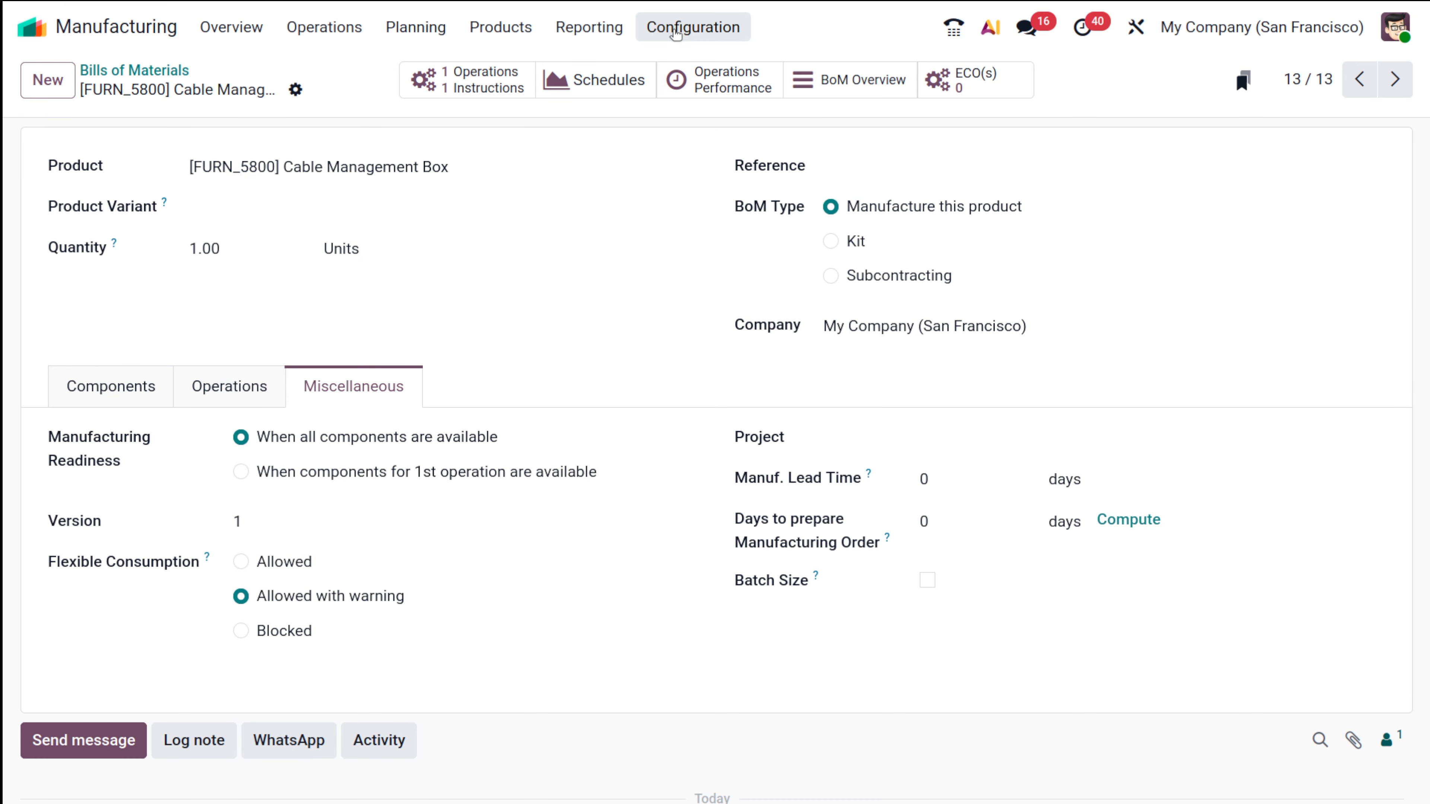
Enable By-Products in the Manufacturing settings and save the change.
click(692, 27)
click(677, 69)
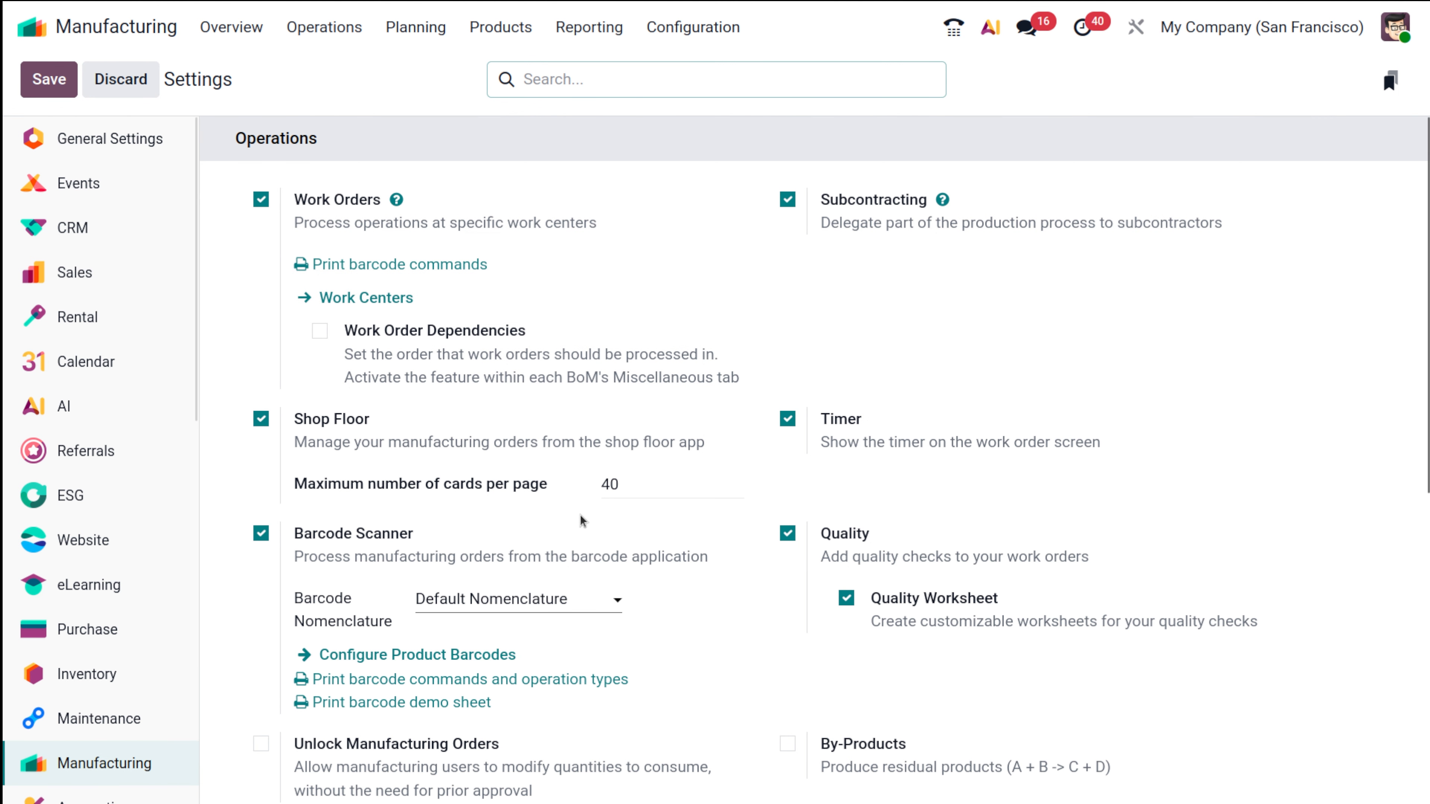
scroll(583, 520, down, 1)
scroll(582, 519, down, 5)
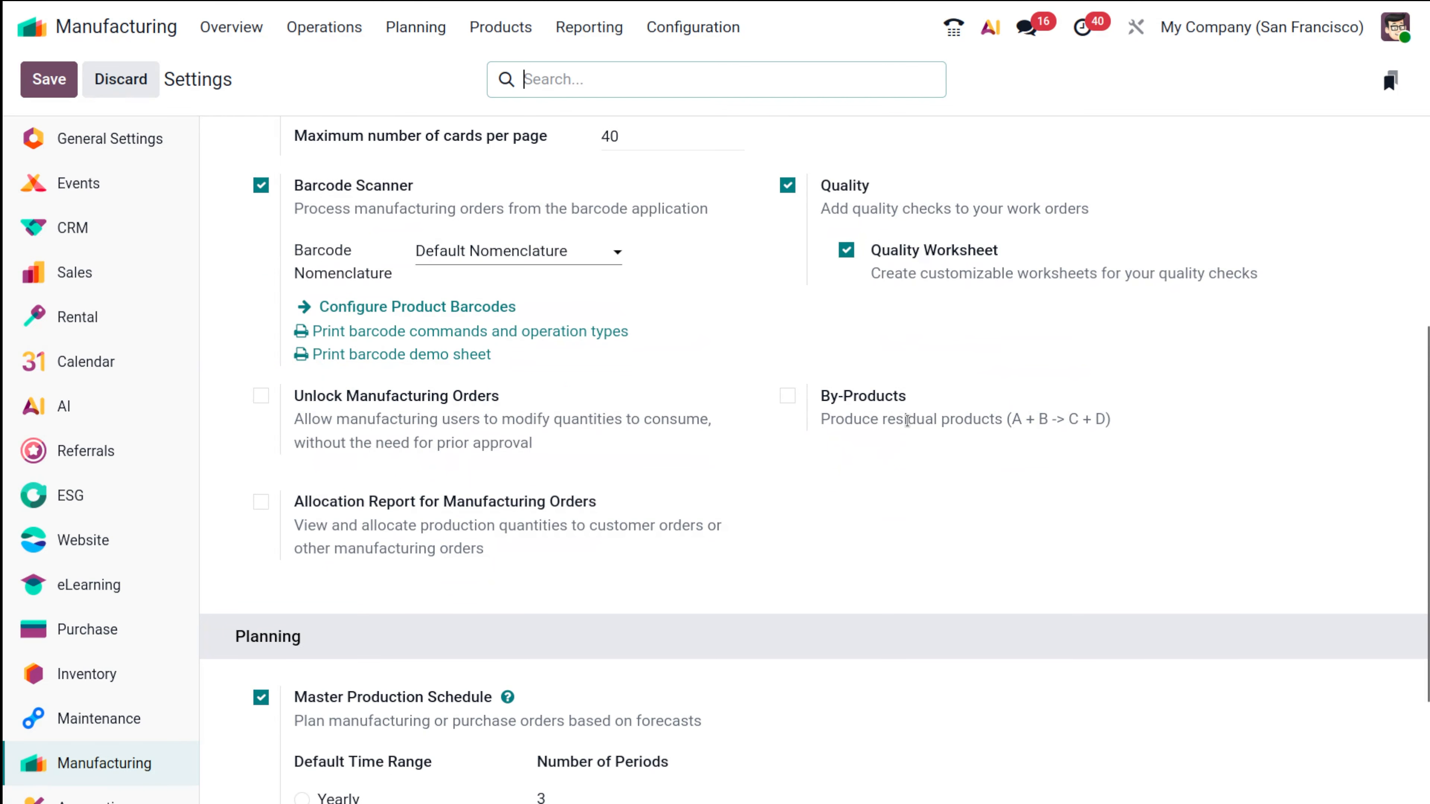
click(795, 394)
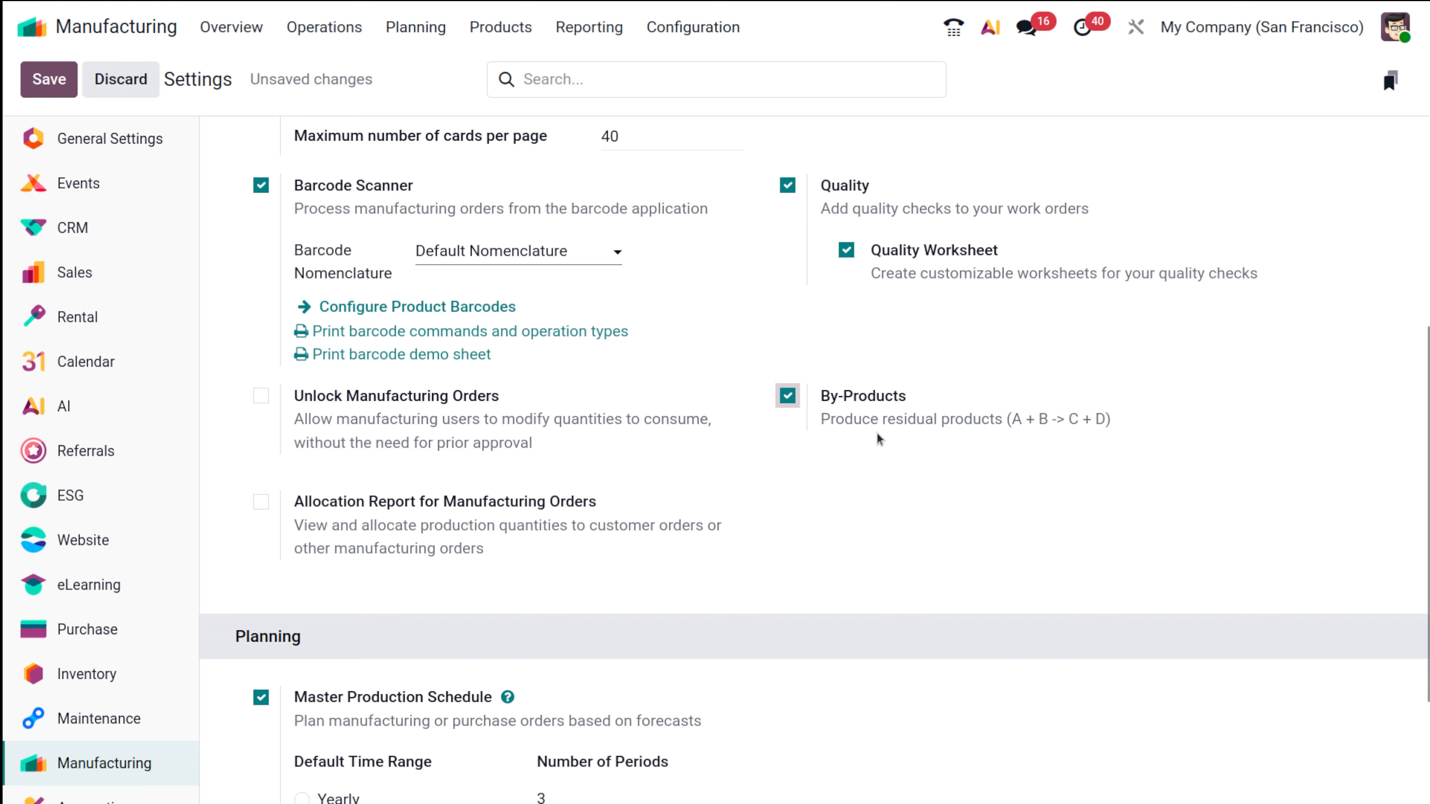
click(41, 82)
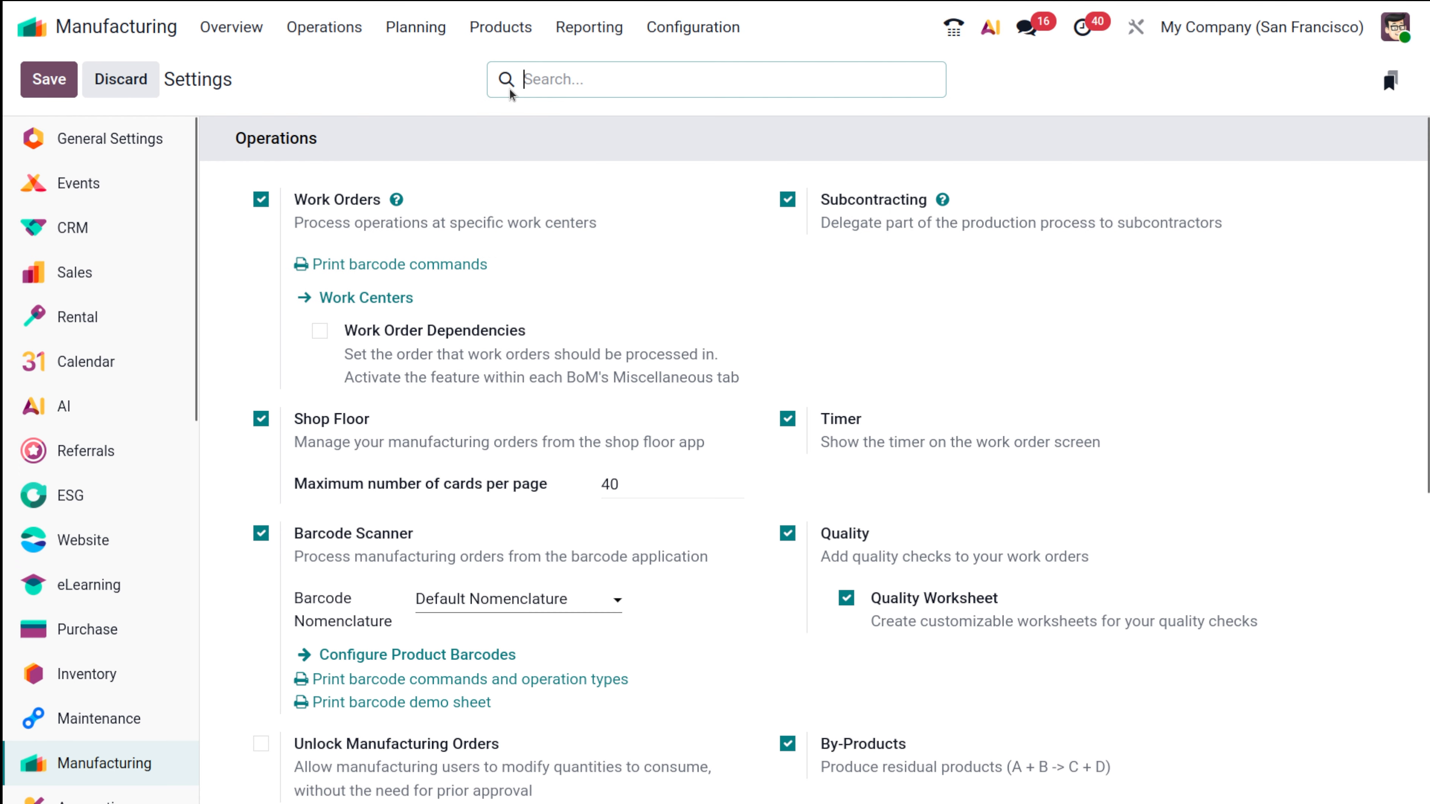
Open the Cable Management Box bill of materials and show its by-products.
click(499, 29)
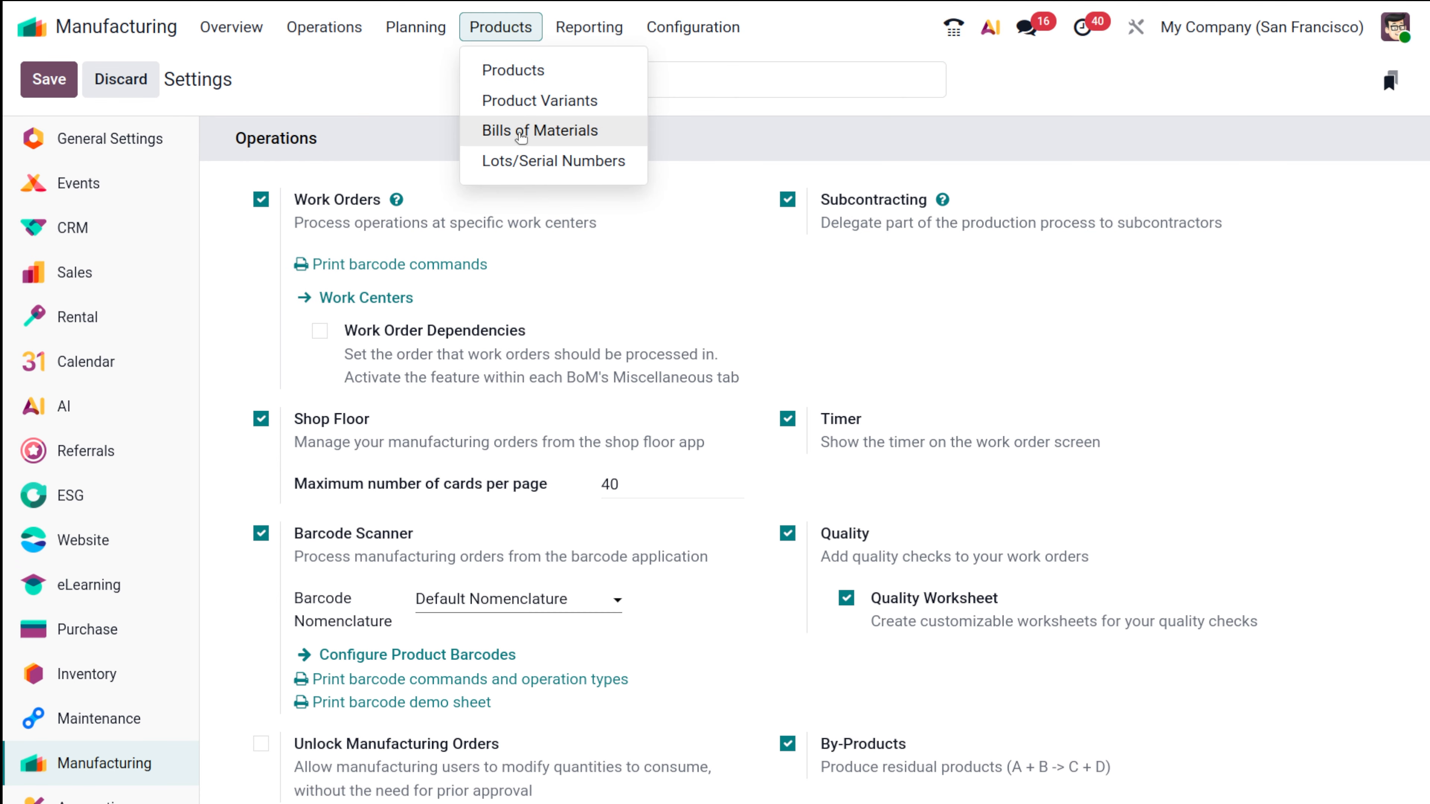
click(521, 132)
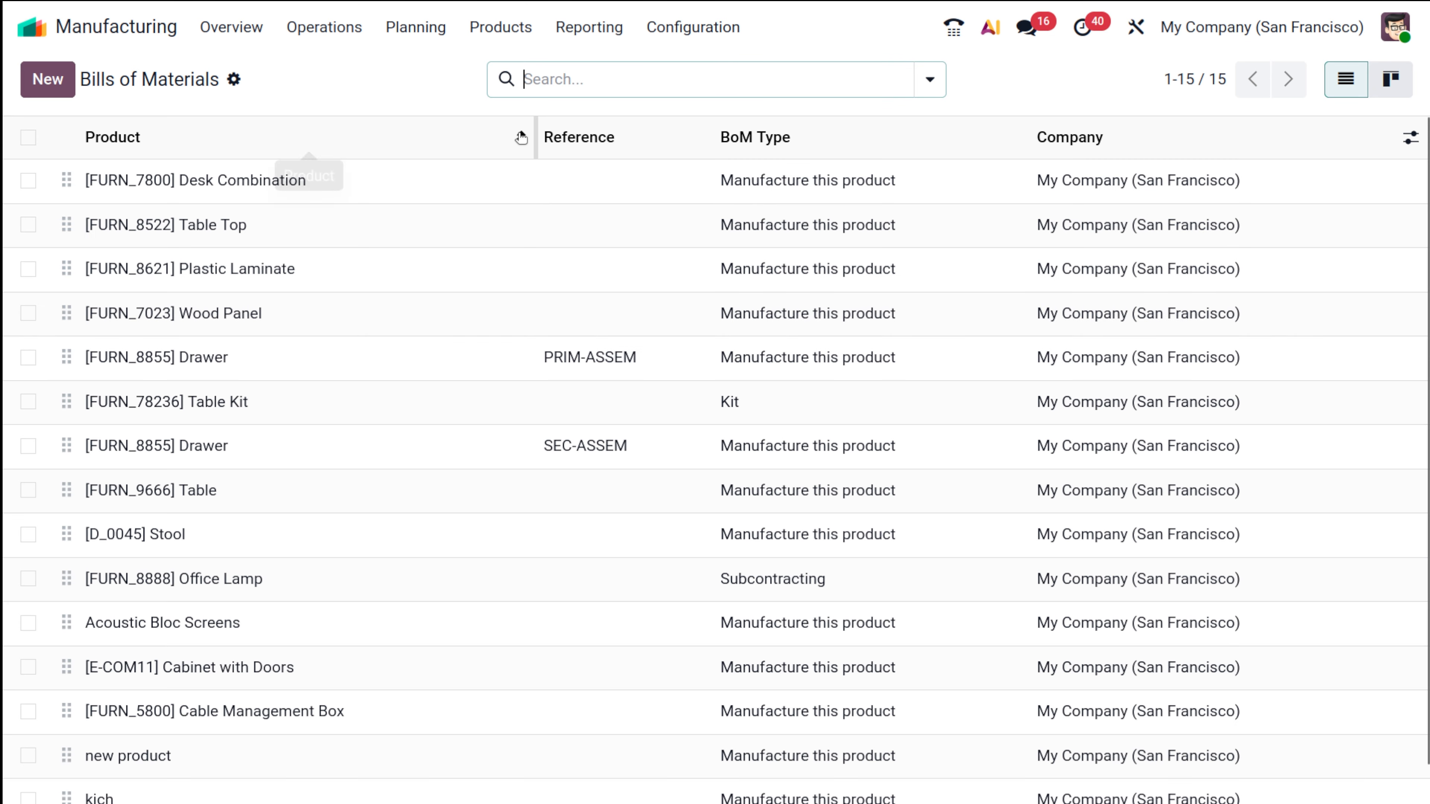
scroll(356, 654, down, 1)
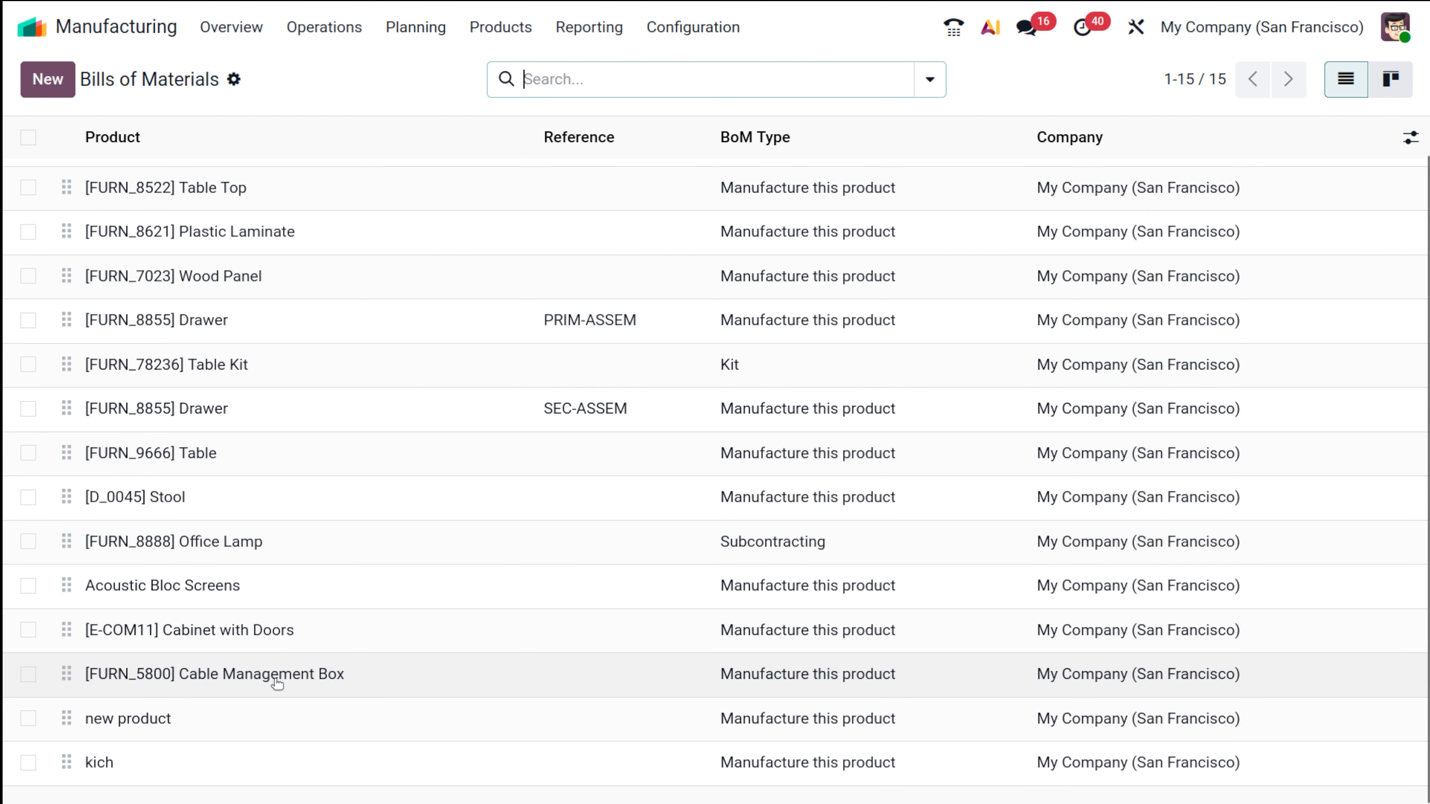
click(377, 688)
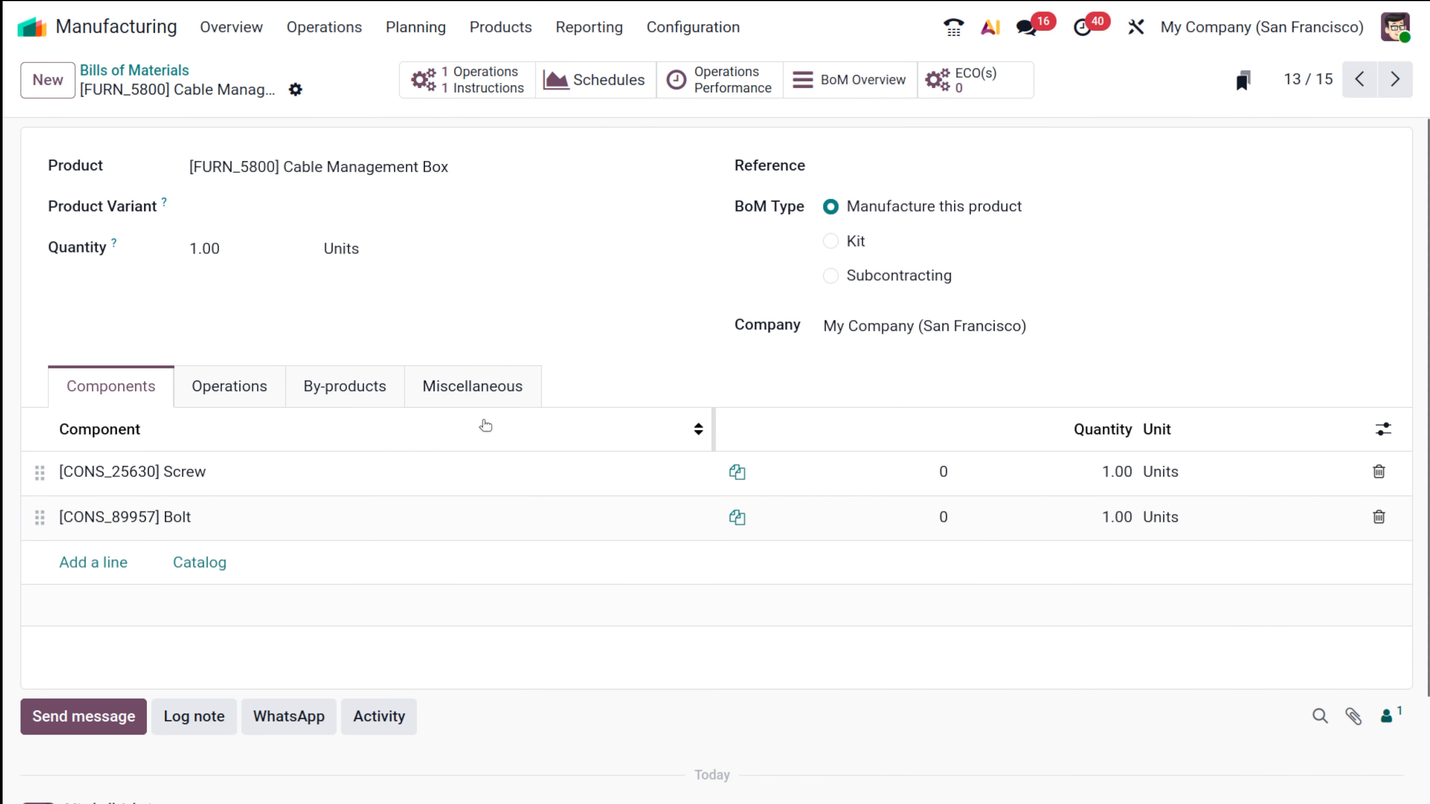
click(351, 375)
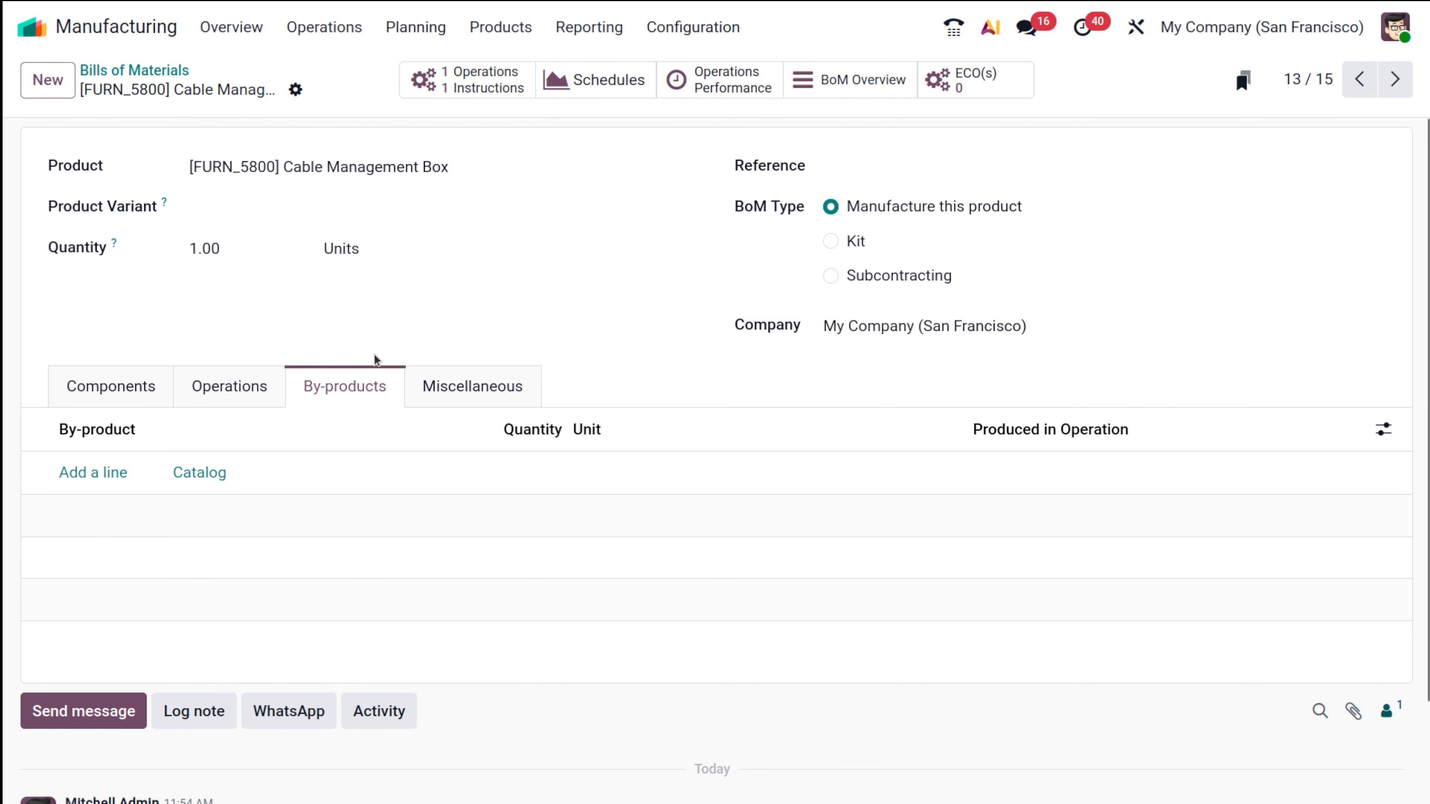
Add Customizable Desk (White, Custom) as a by-product produced in the Box creation operation and save the bill.
click(107, 473)
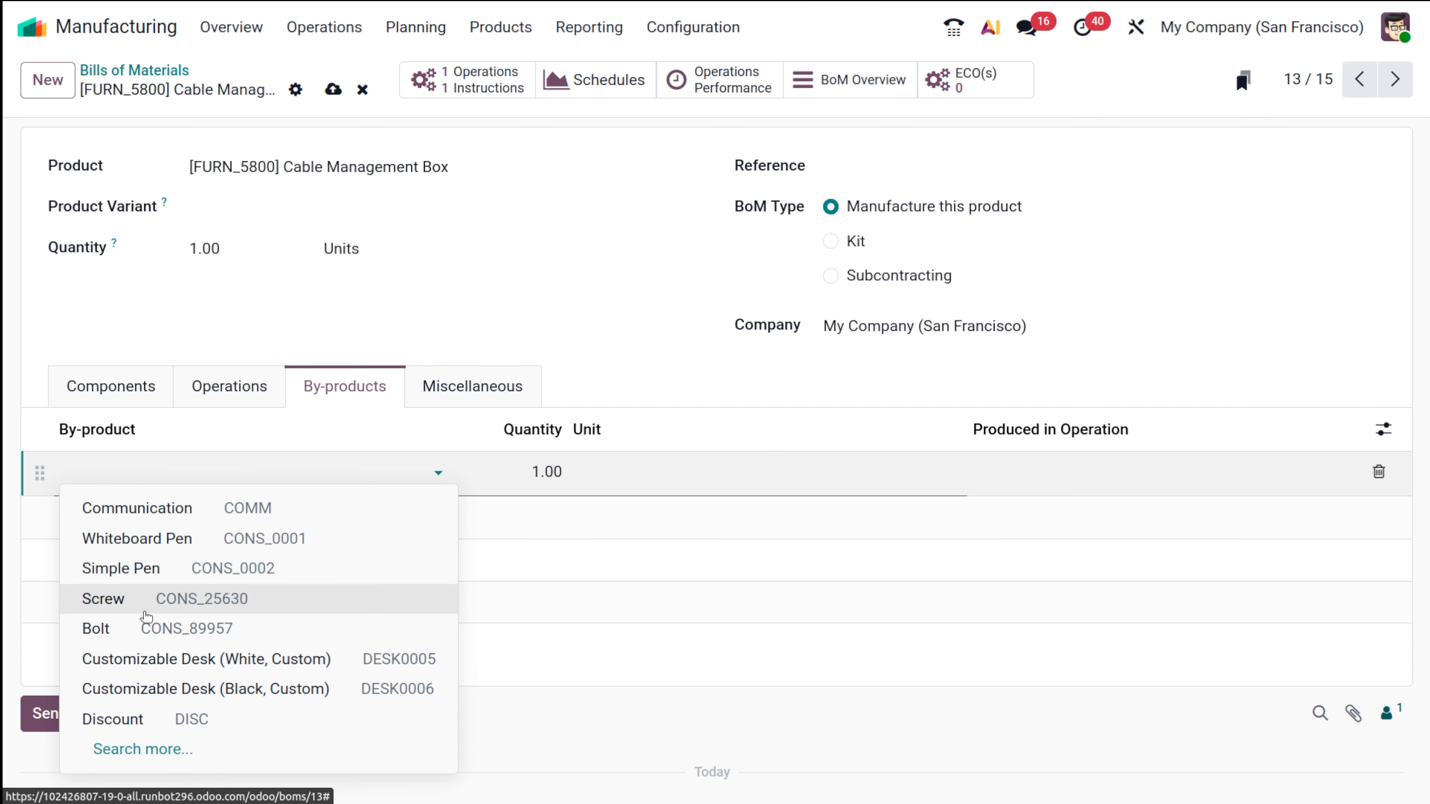
click(161, 660)
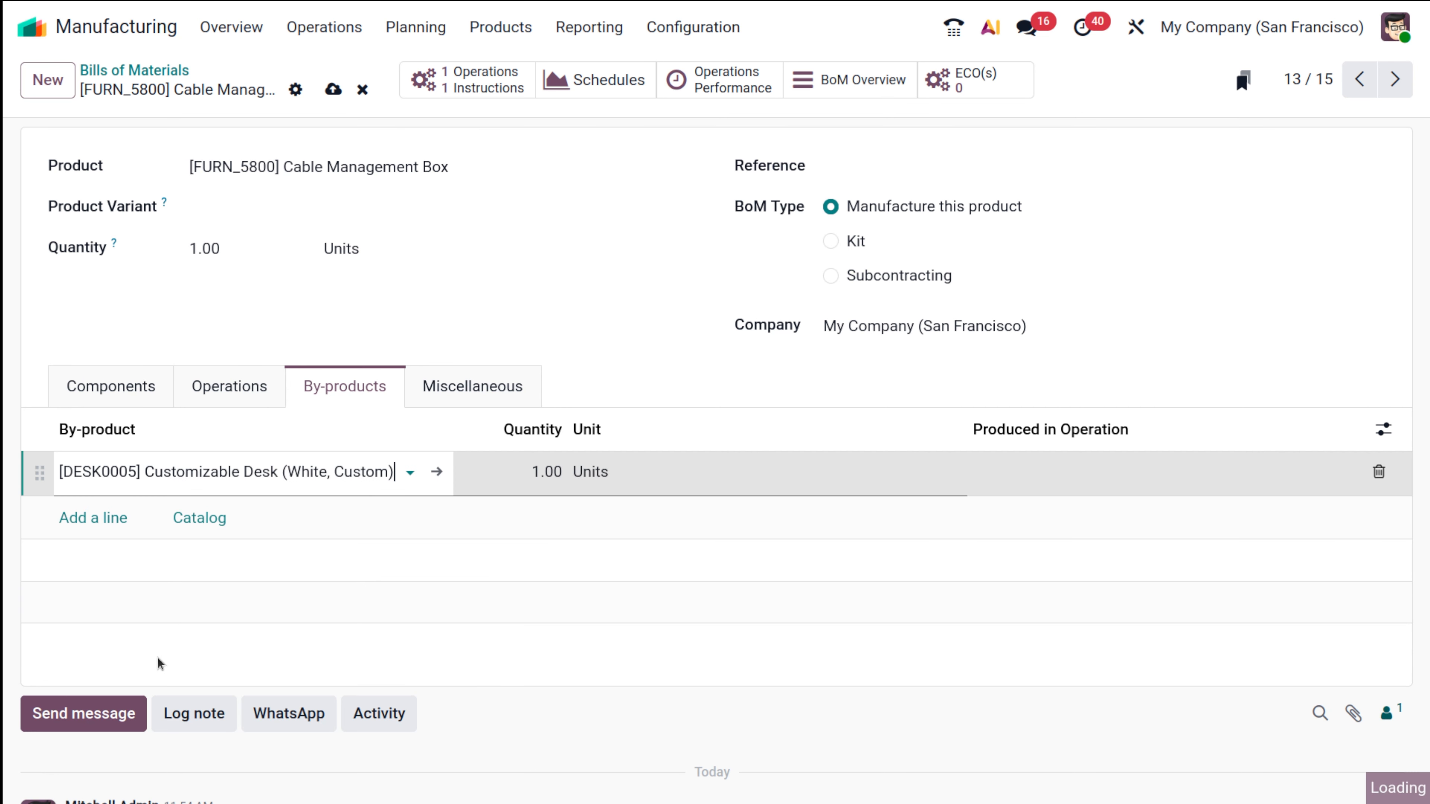
click(1042, 492)
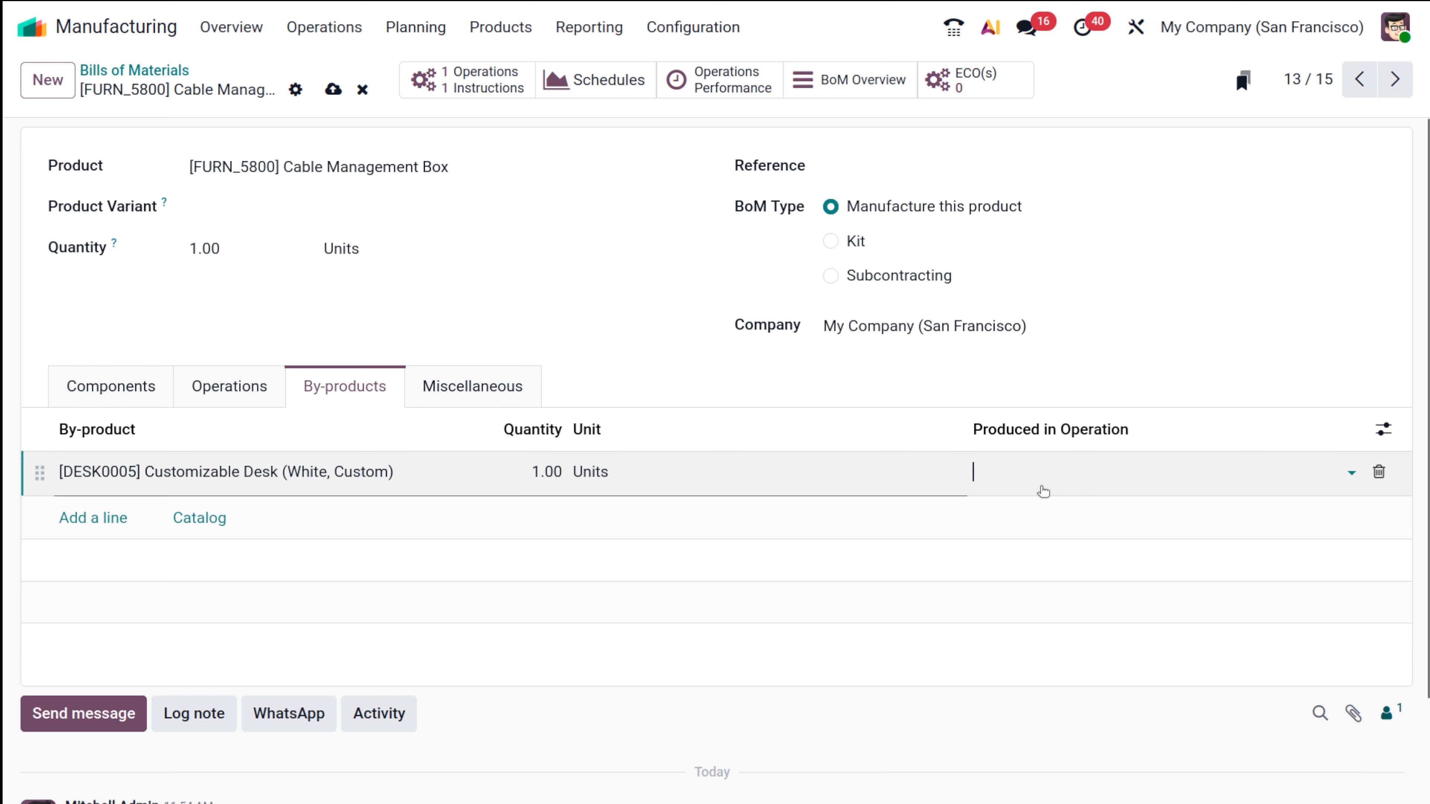
click(1134, 477)
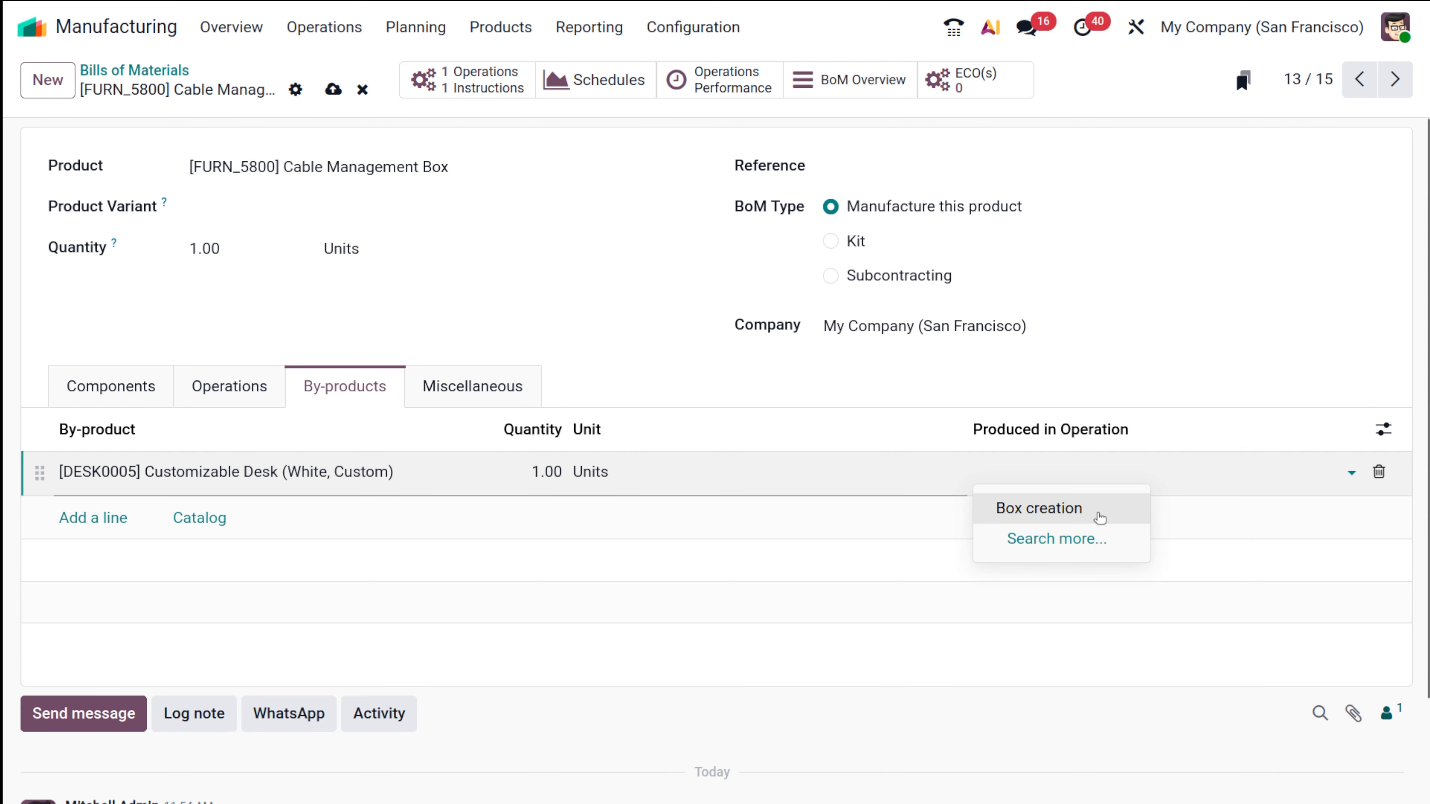
click(1073, 505)
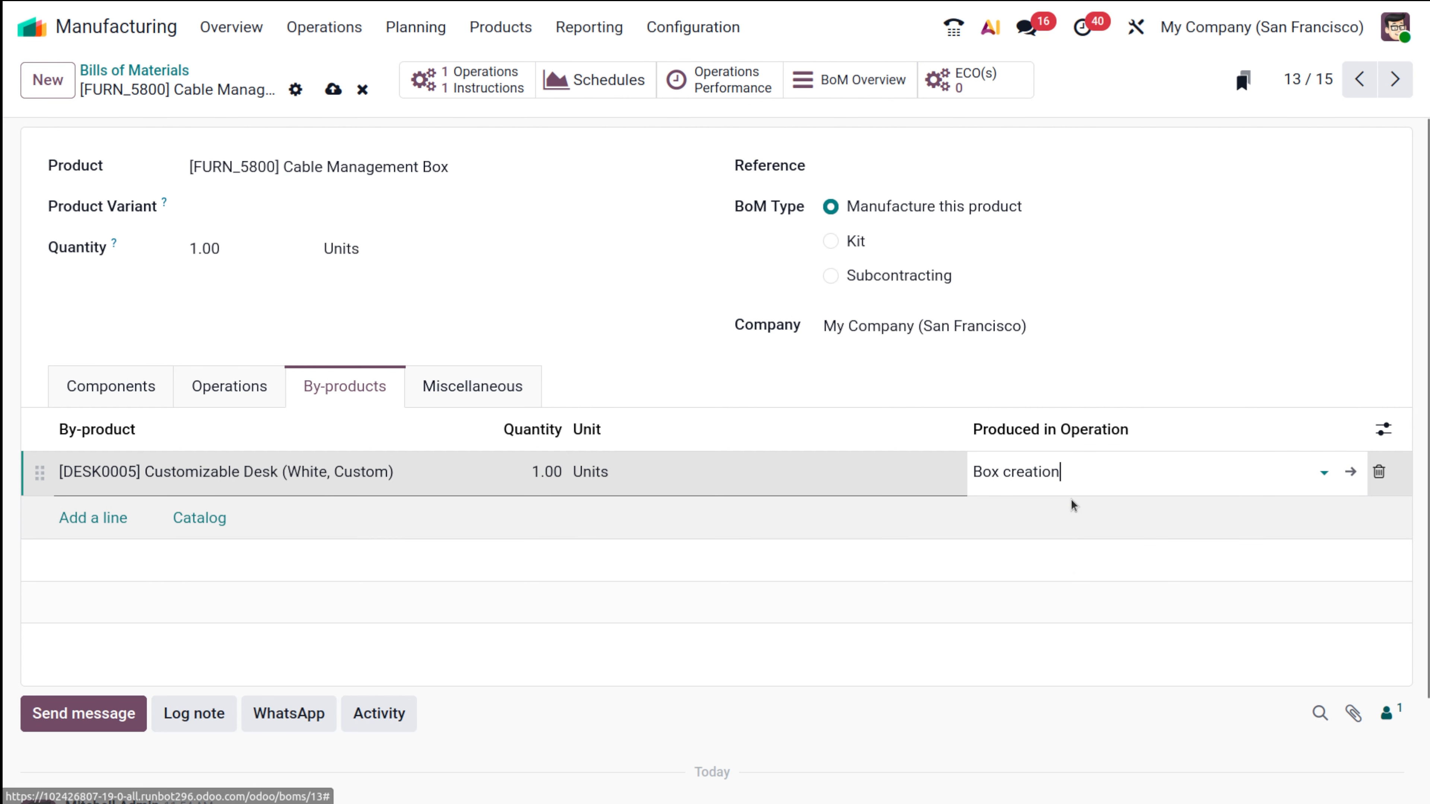
click(914, 355)
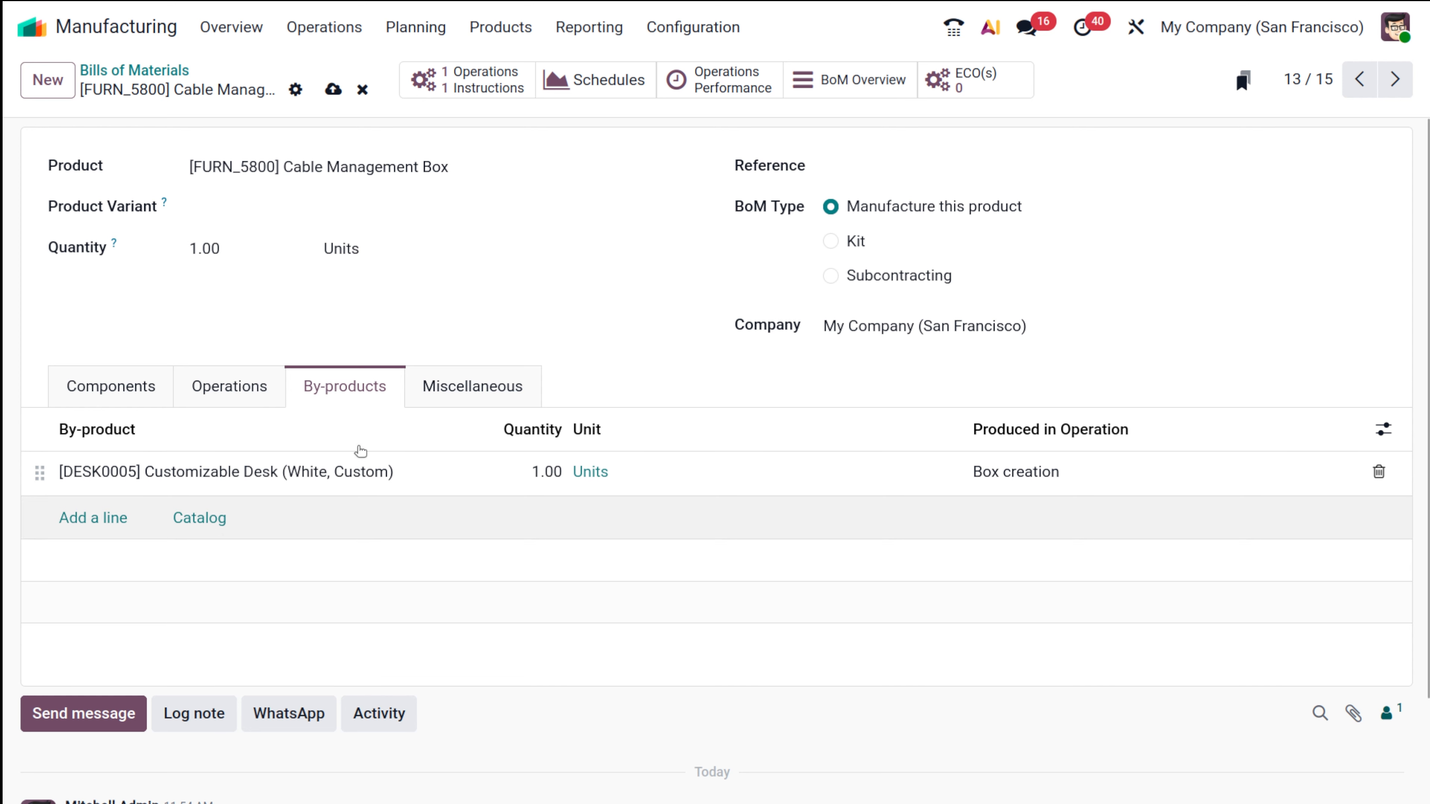
click(334, 92)
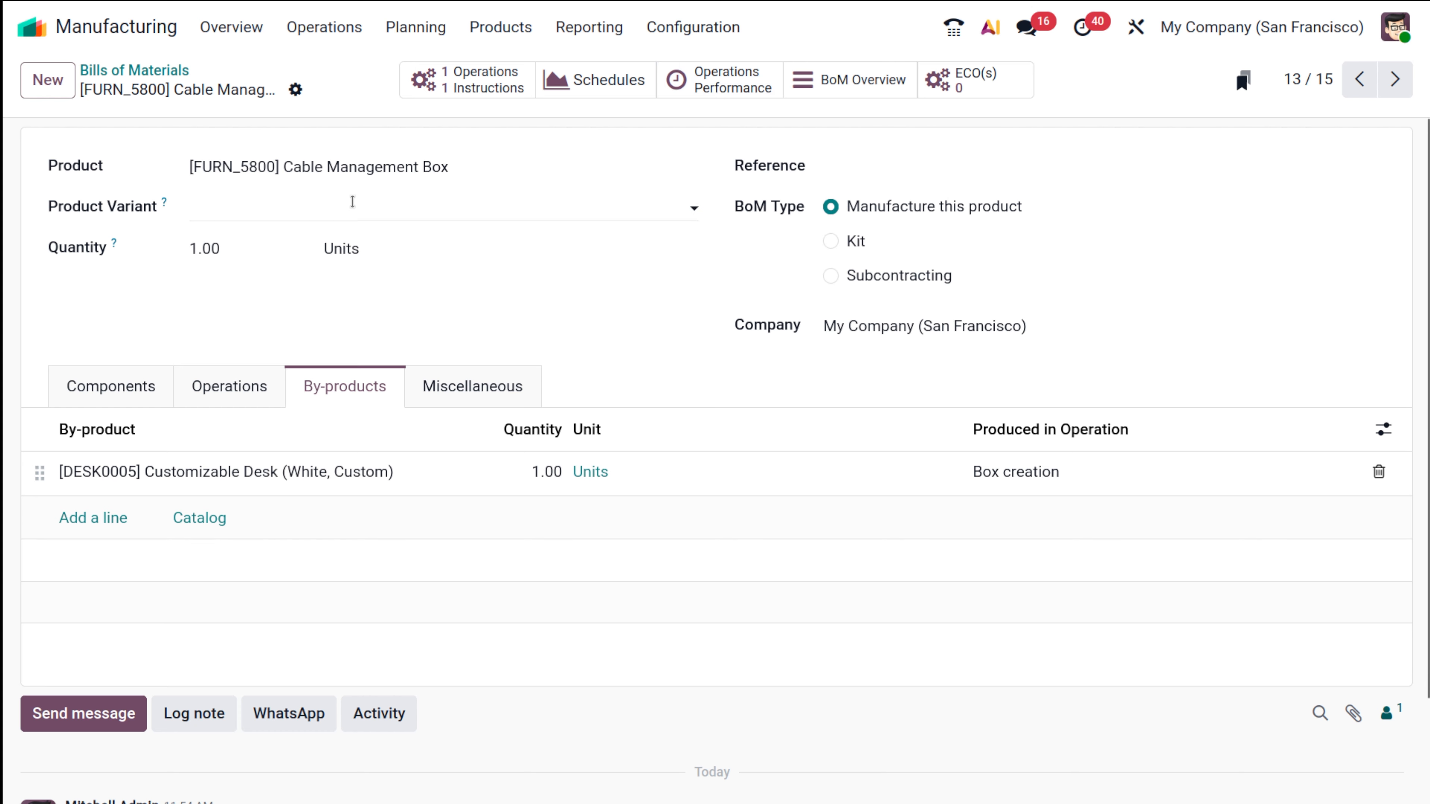
Create a new manufacturing order using the [FURN_5800] Cable Management Box bill of materials.
click(145, 69)
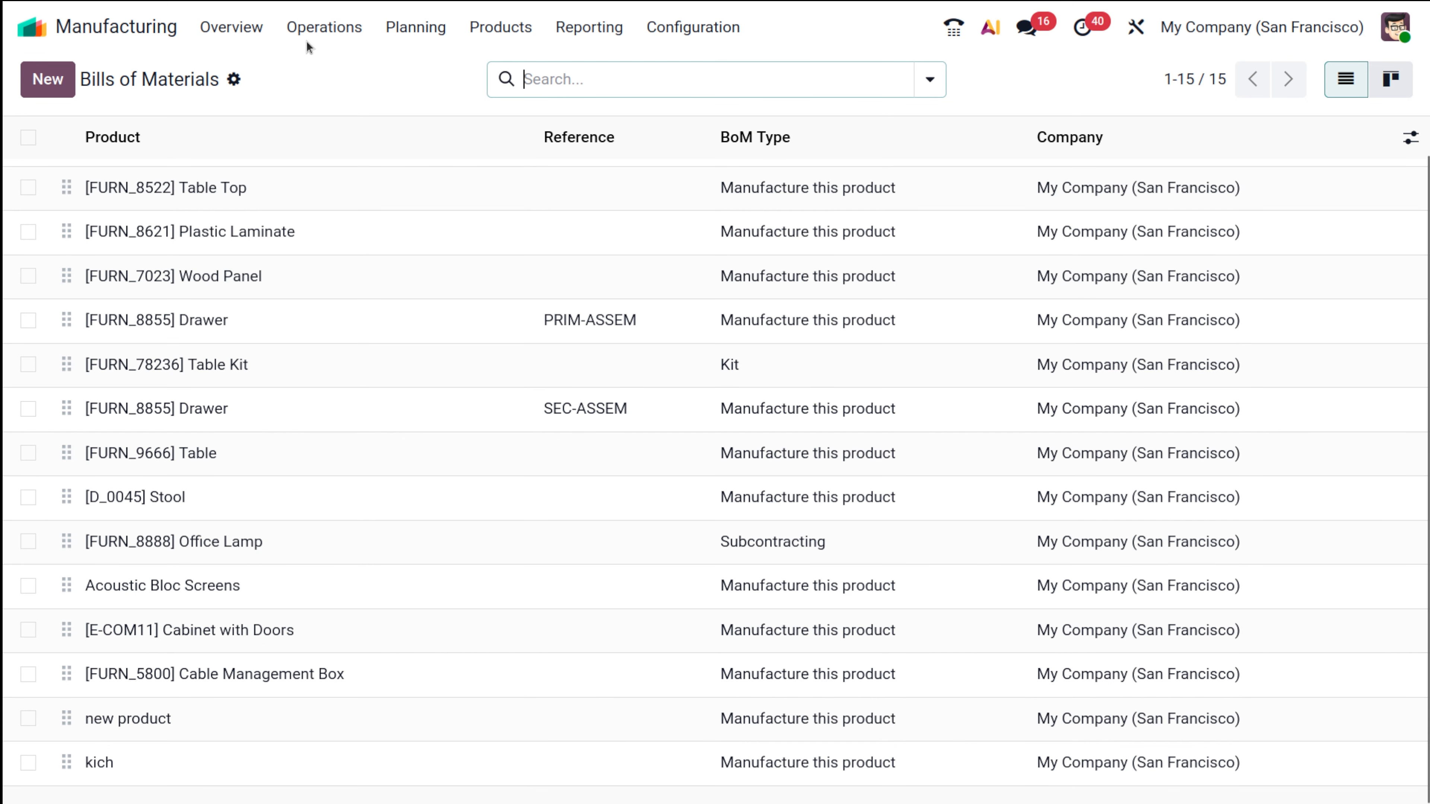
click(295, 34)
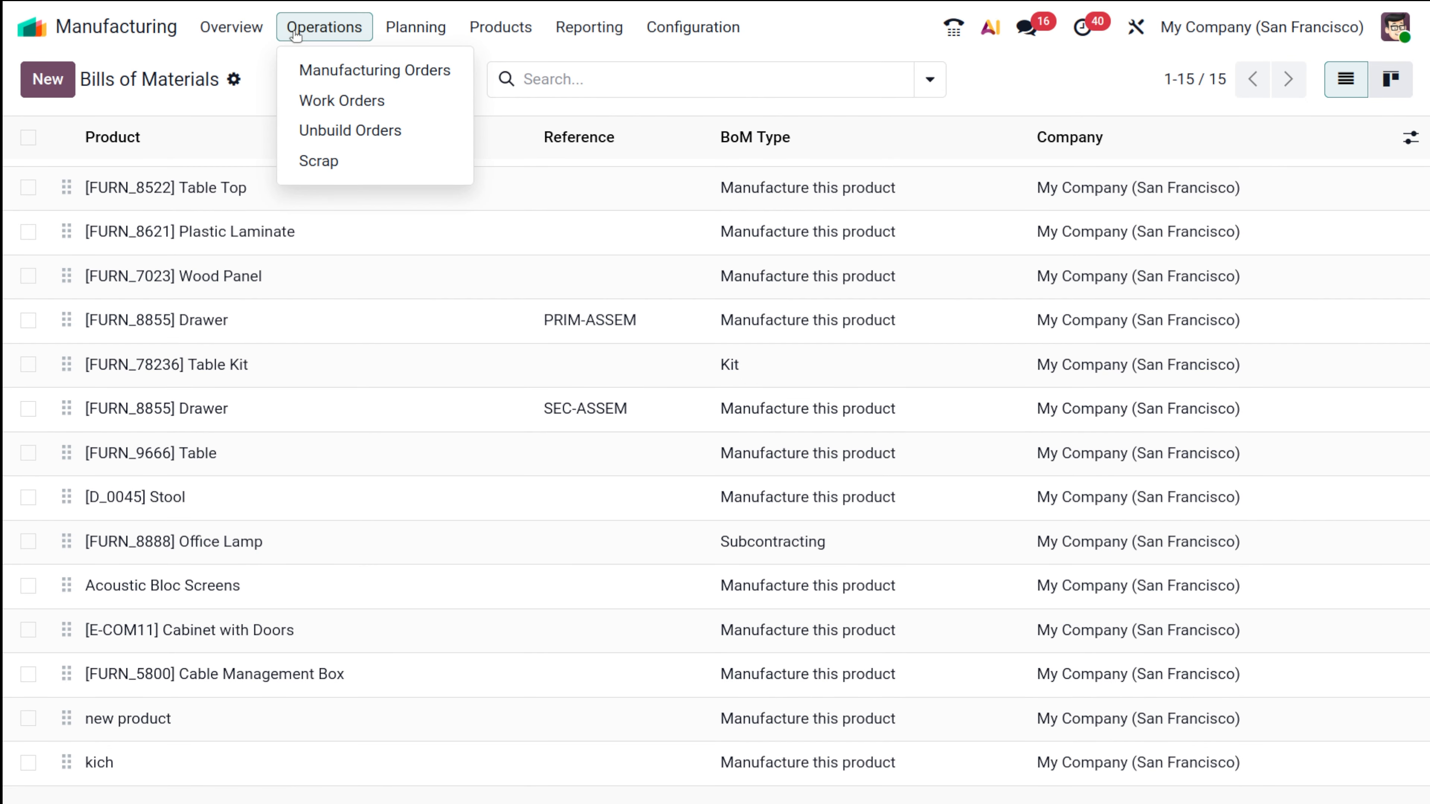
click(334, 67)
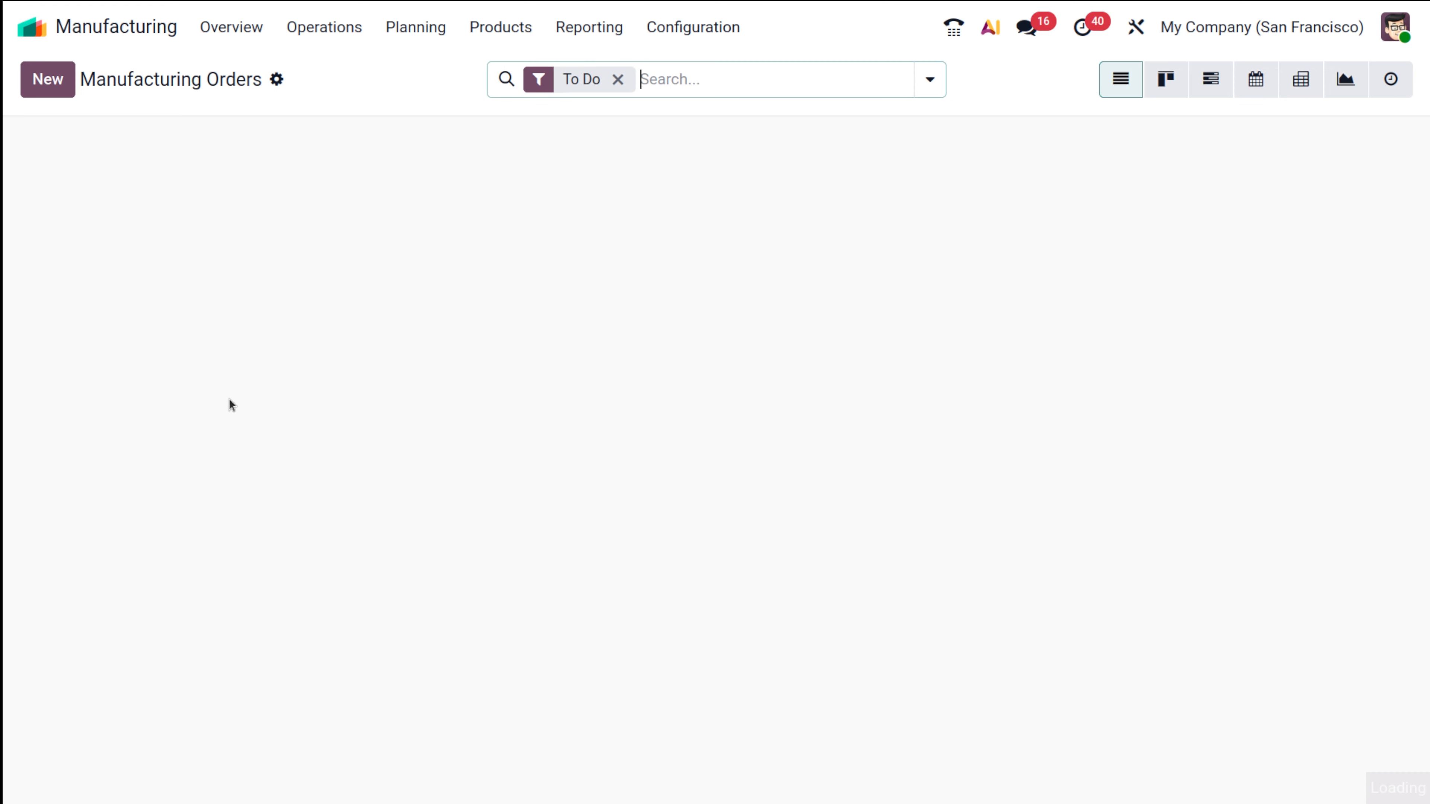
click(57, 82)
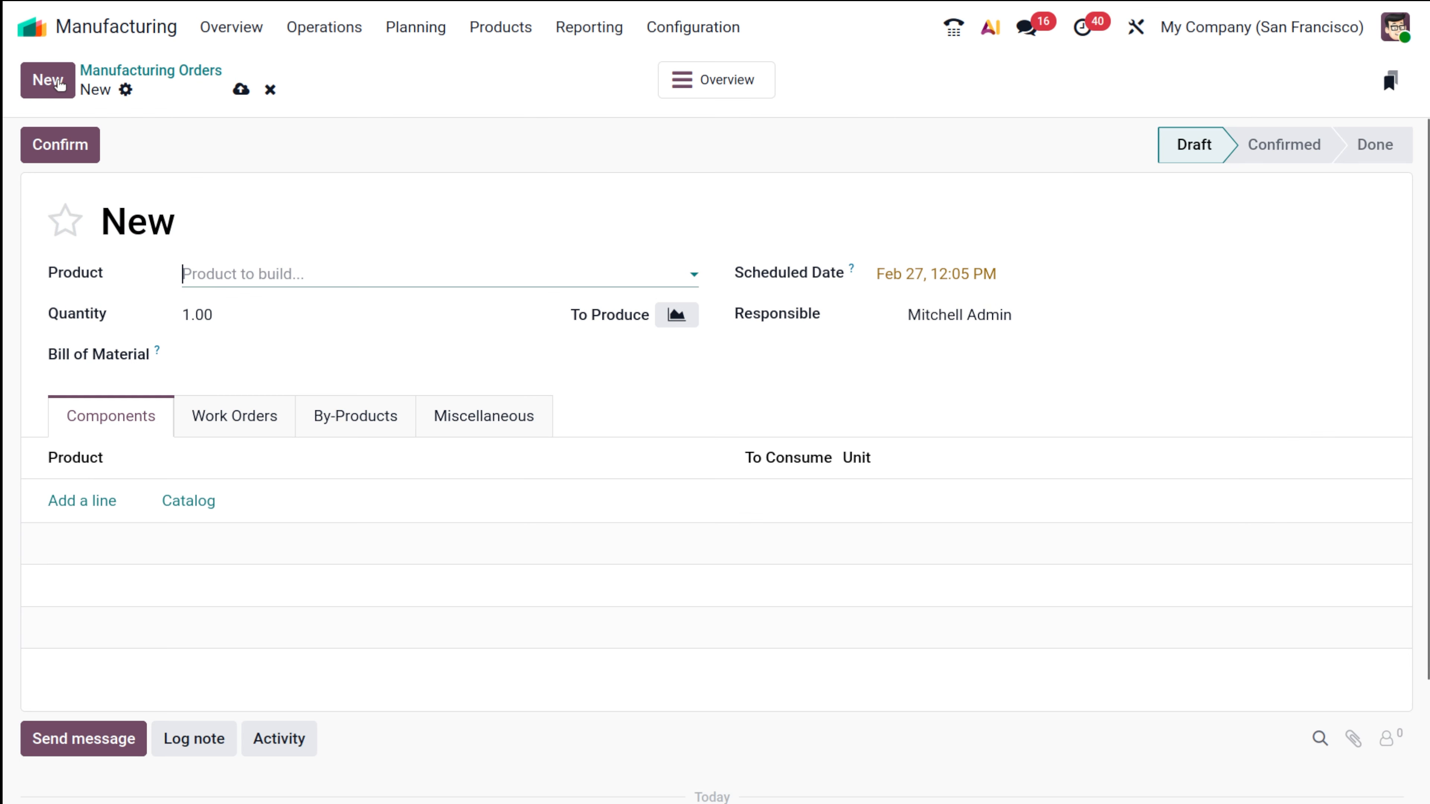
click(213, 352)
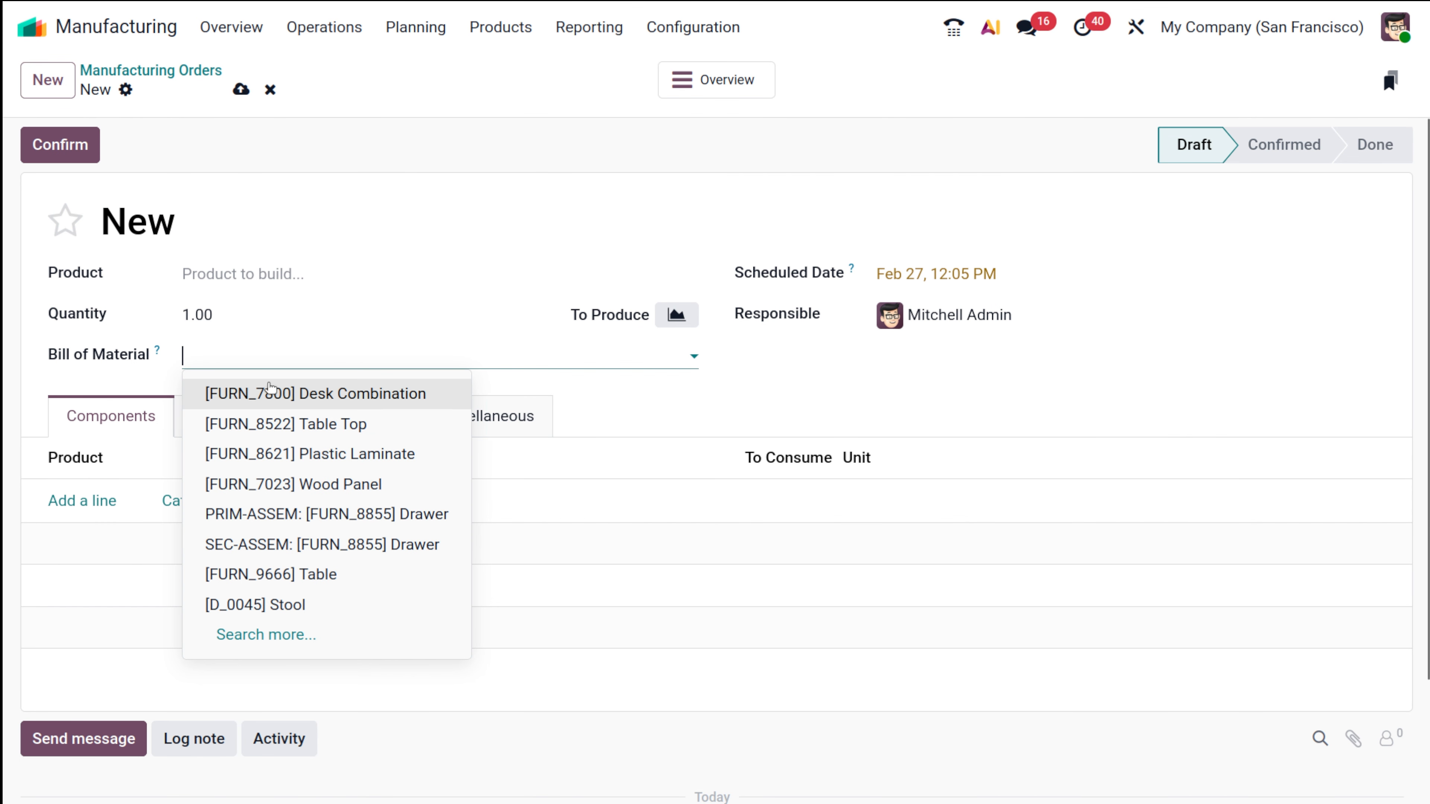
click(312, 635)
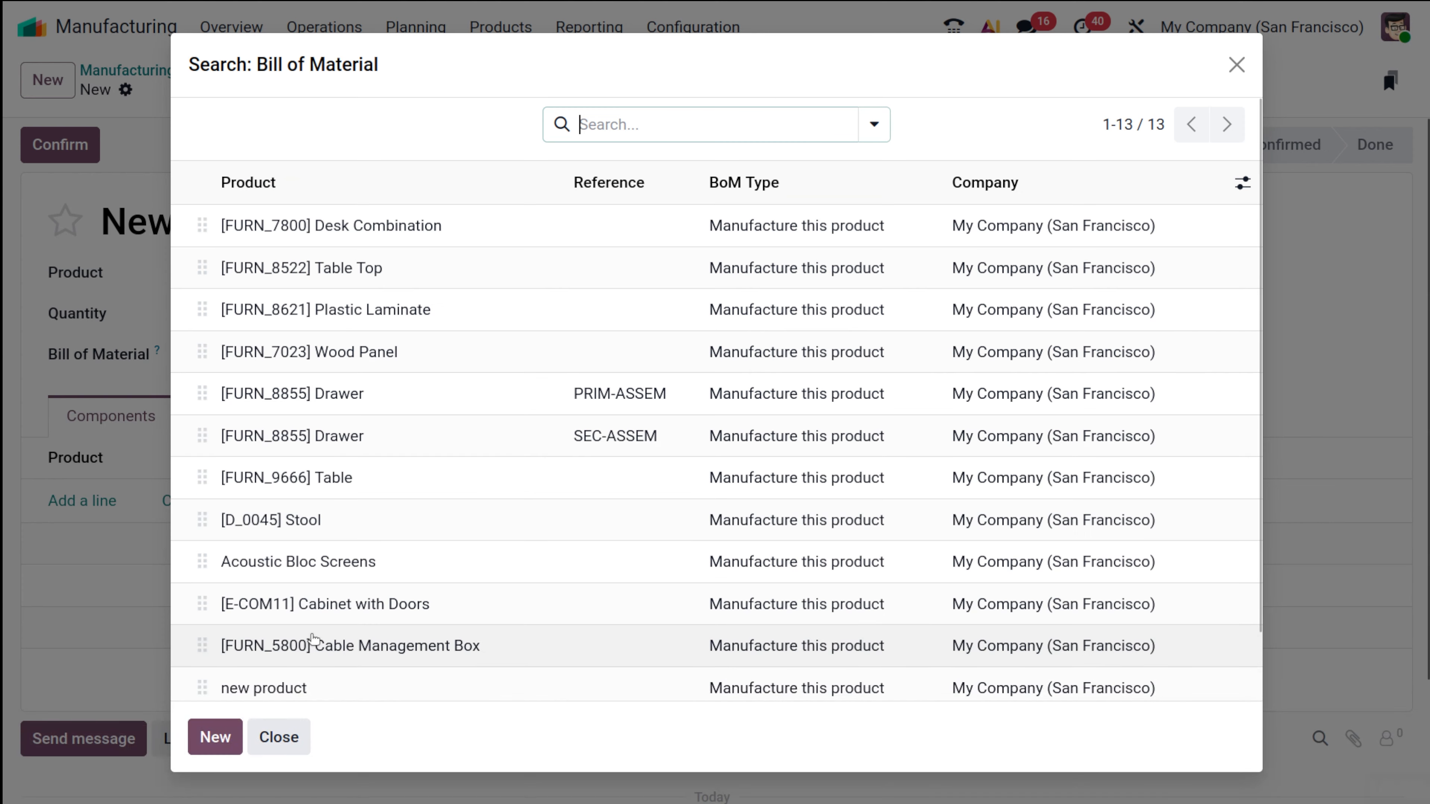
click(423, 658)
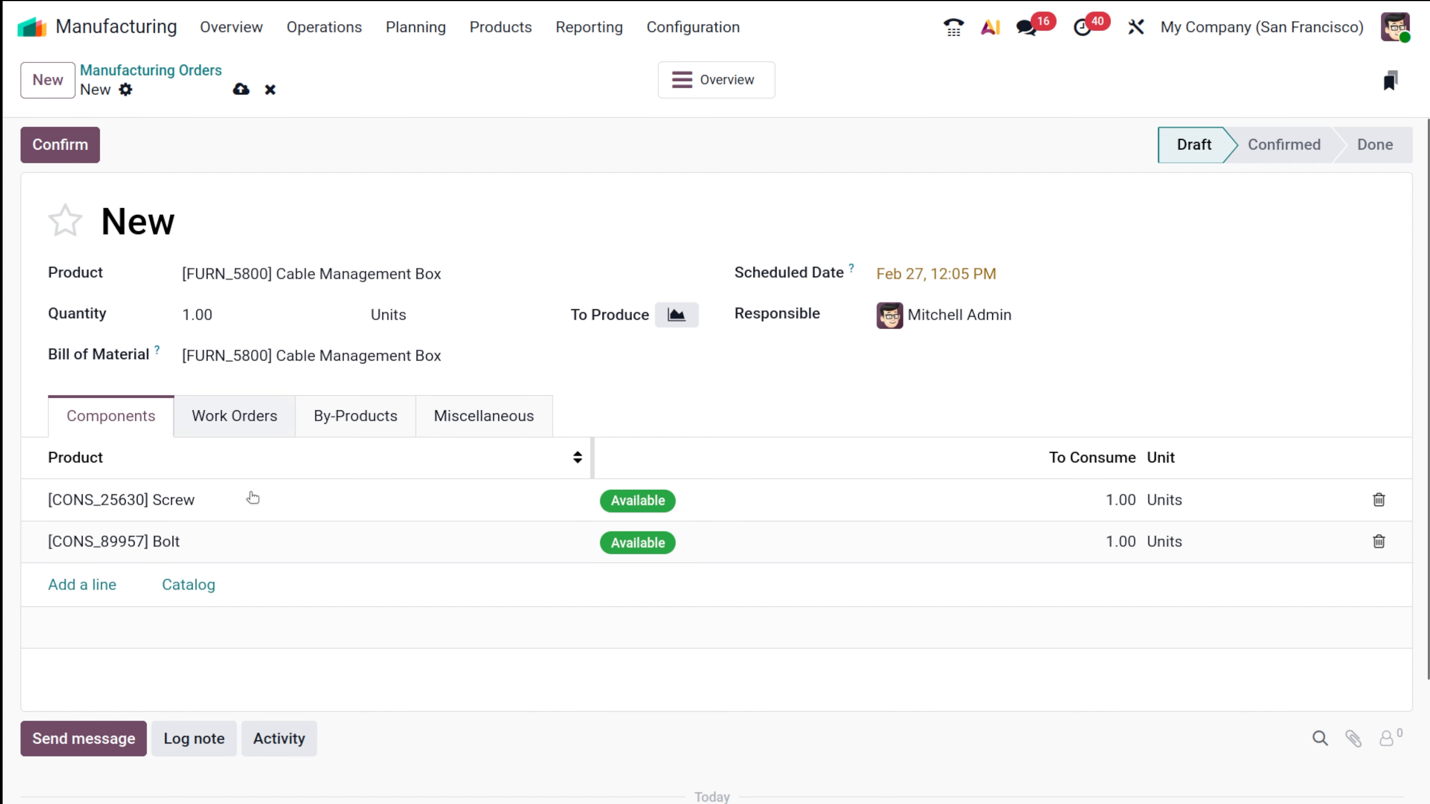
Review the new order's work orders, by-products, miscellaneous details and components, and save it as a draft.
click(264, 410)
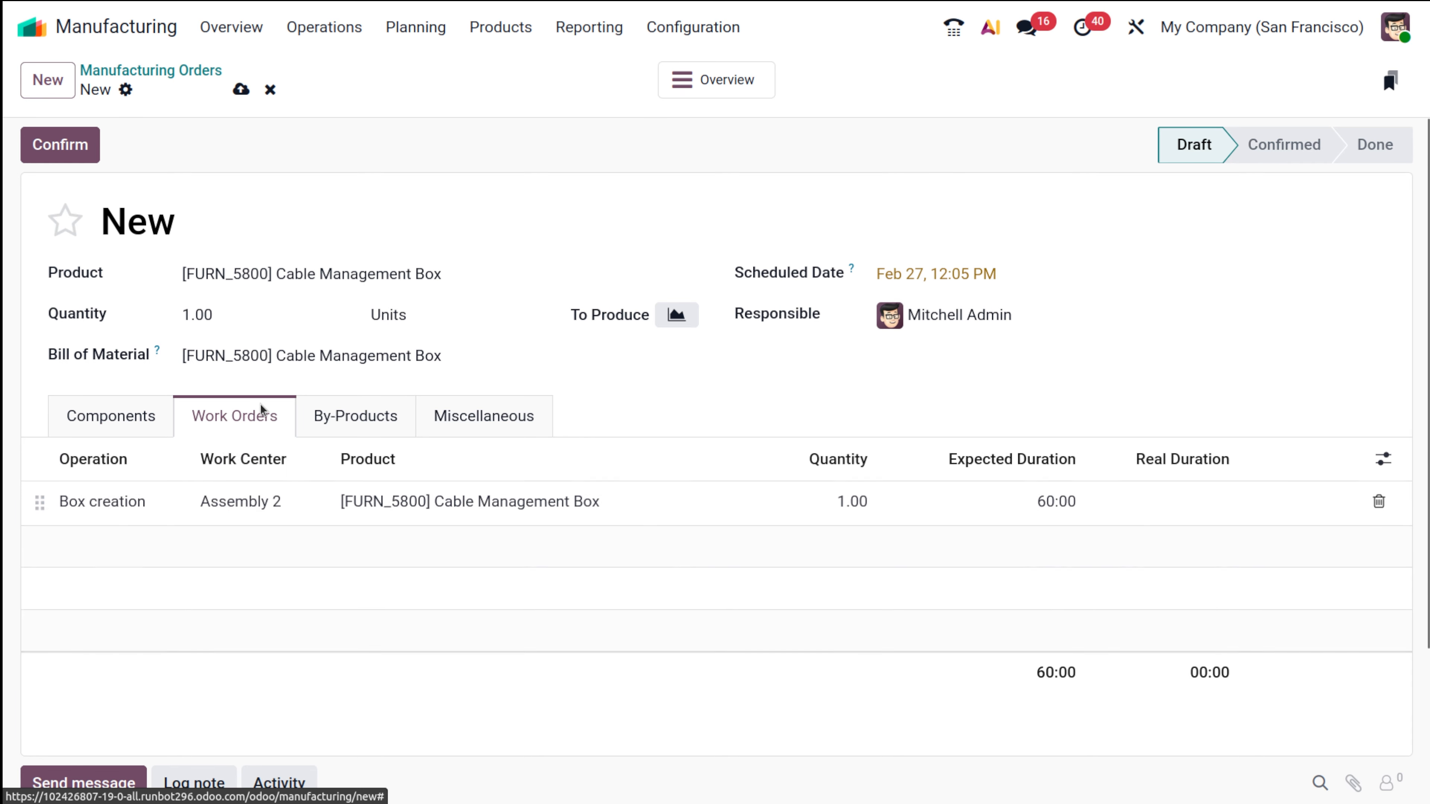
click(345, 420)
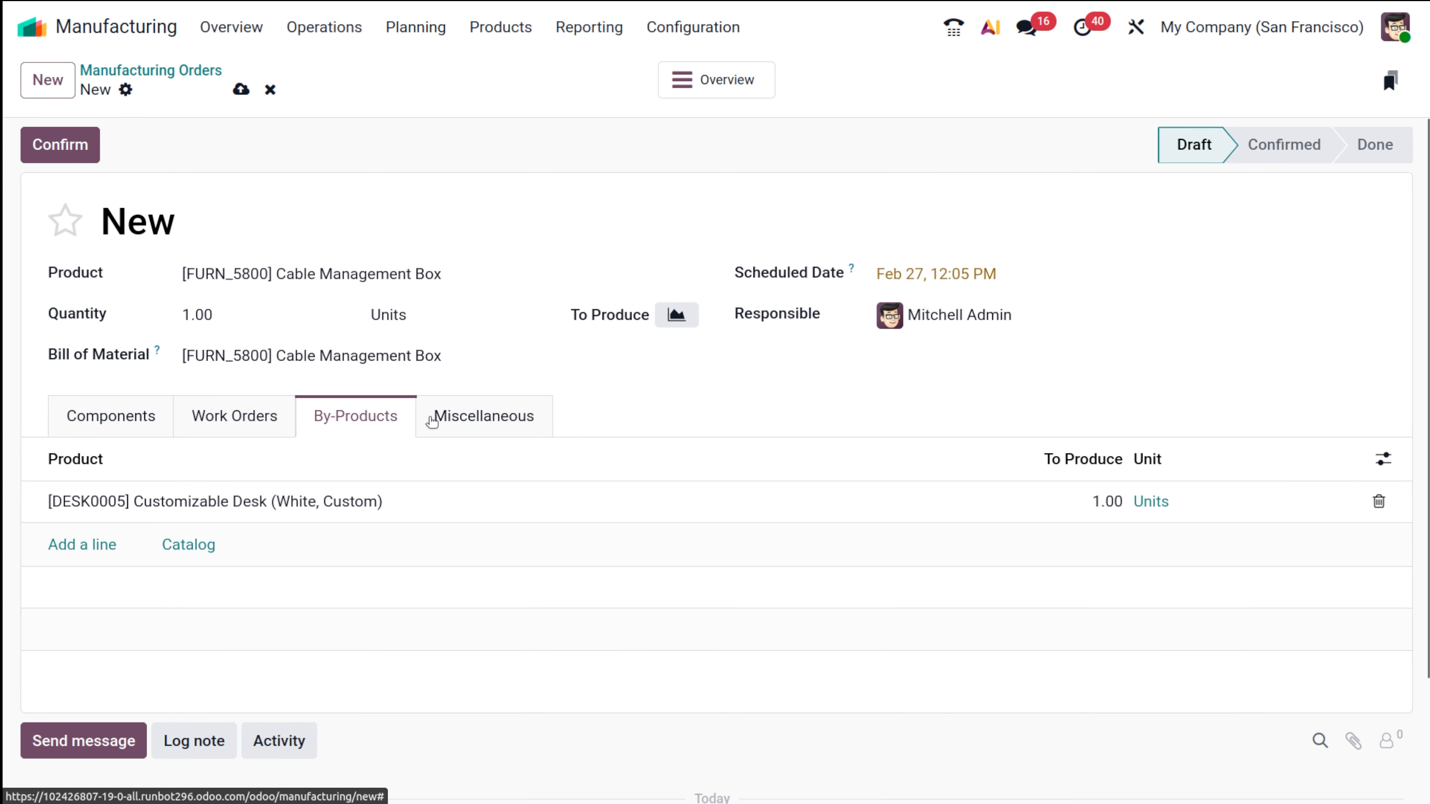
click(454, 421)
click(343, 430)
click(266, 424)
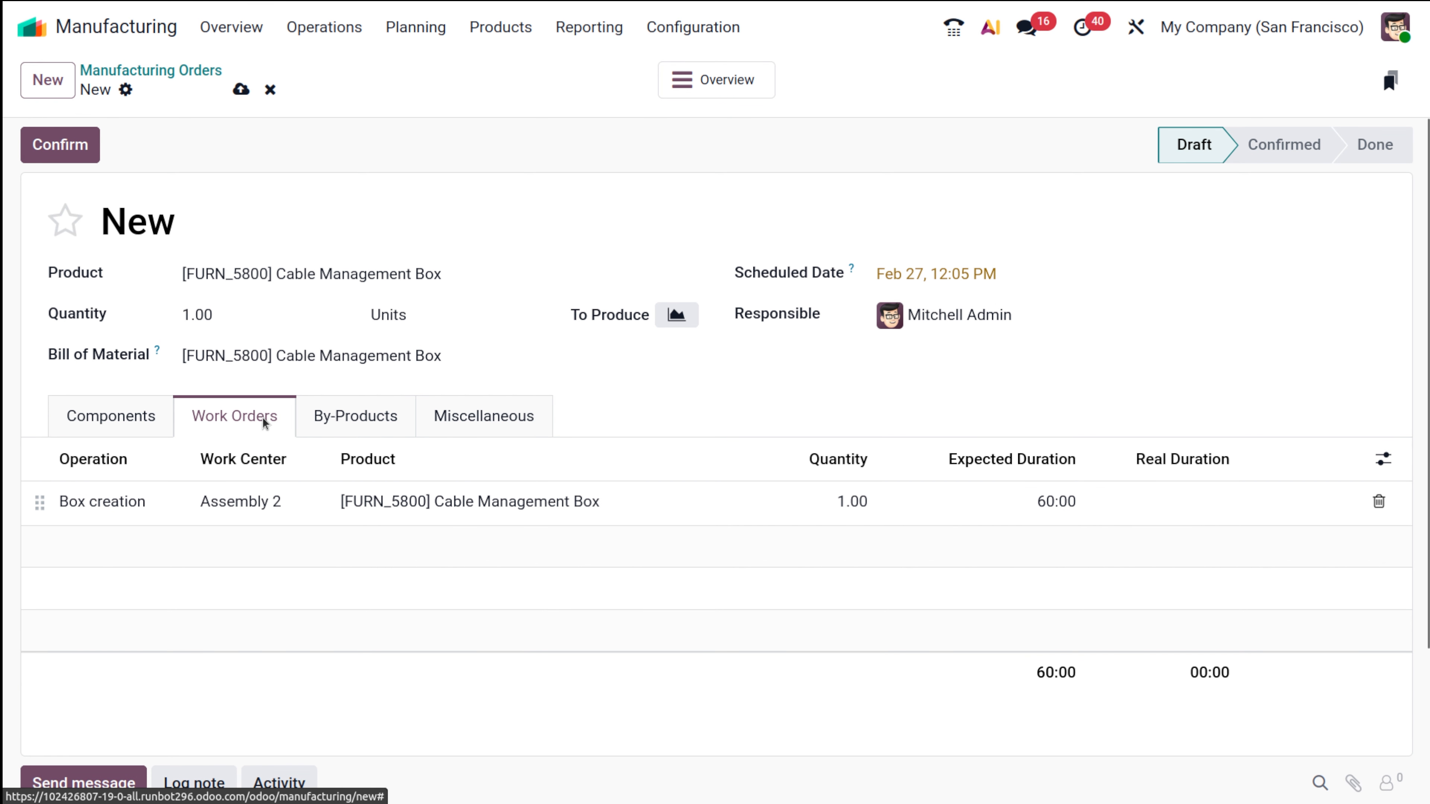
click(112, 418)
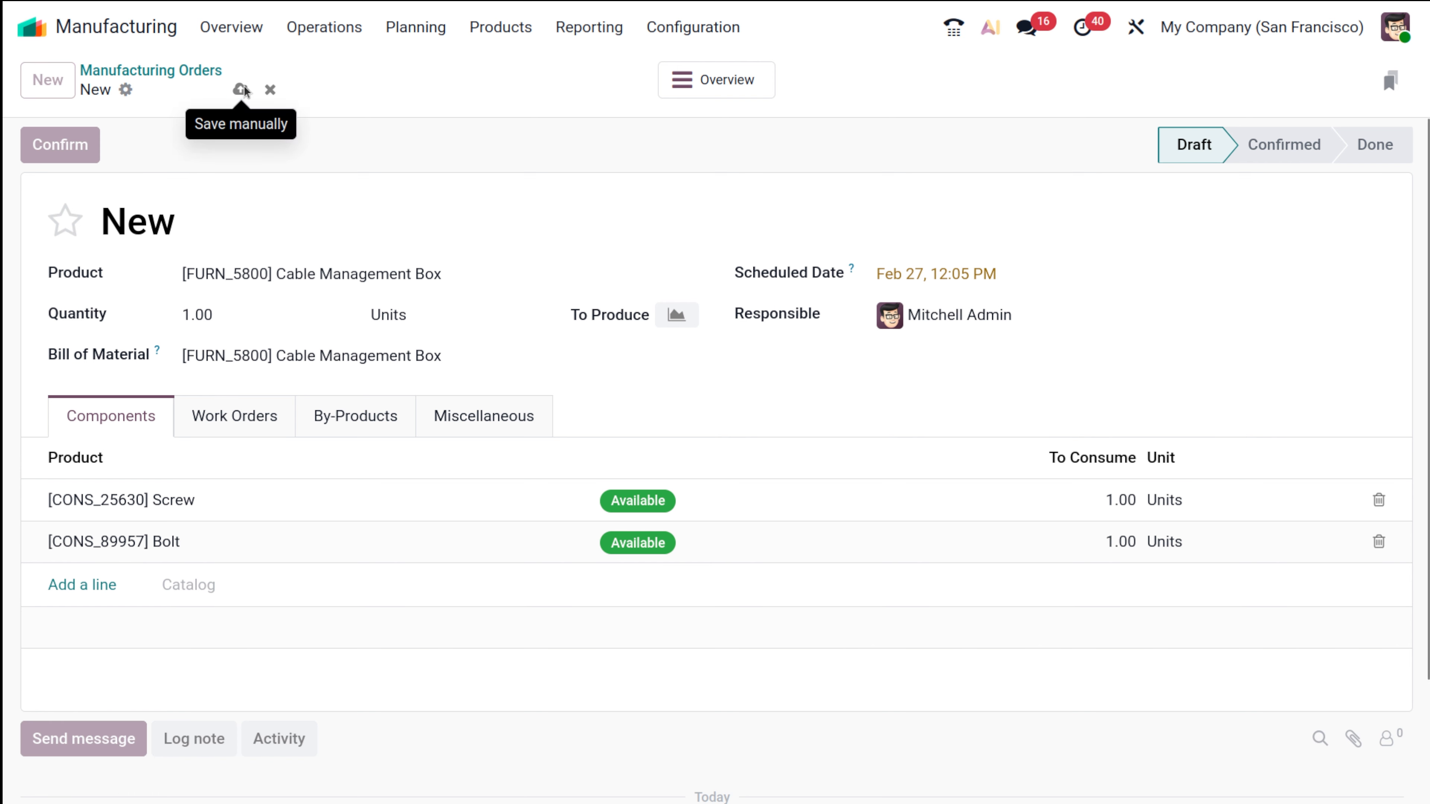
click(241, 89)
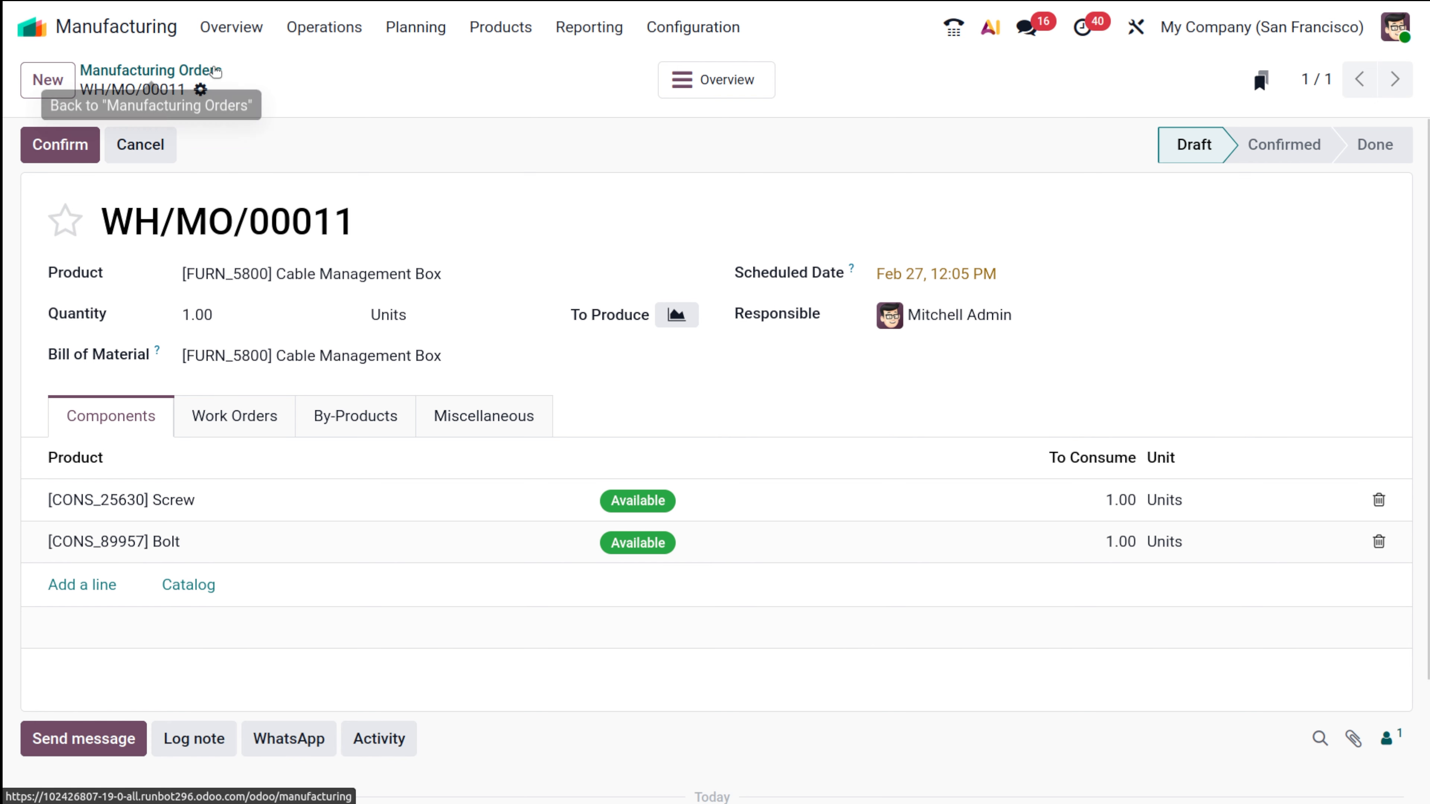